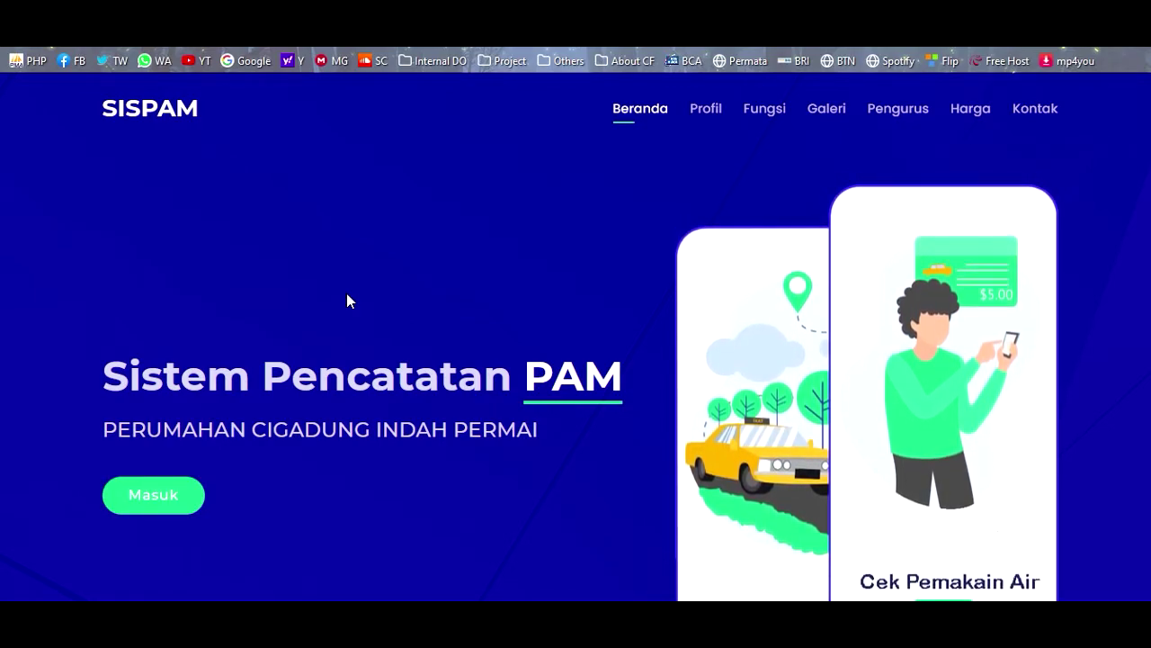
- Tour the SISPAM landing page sections: Profil, Galeri, Pengurus, Harga, then back to Beranda
key(ctrl+Tab)
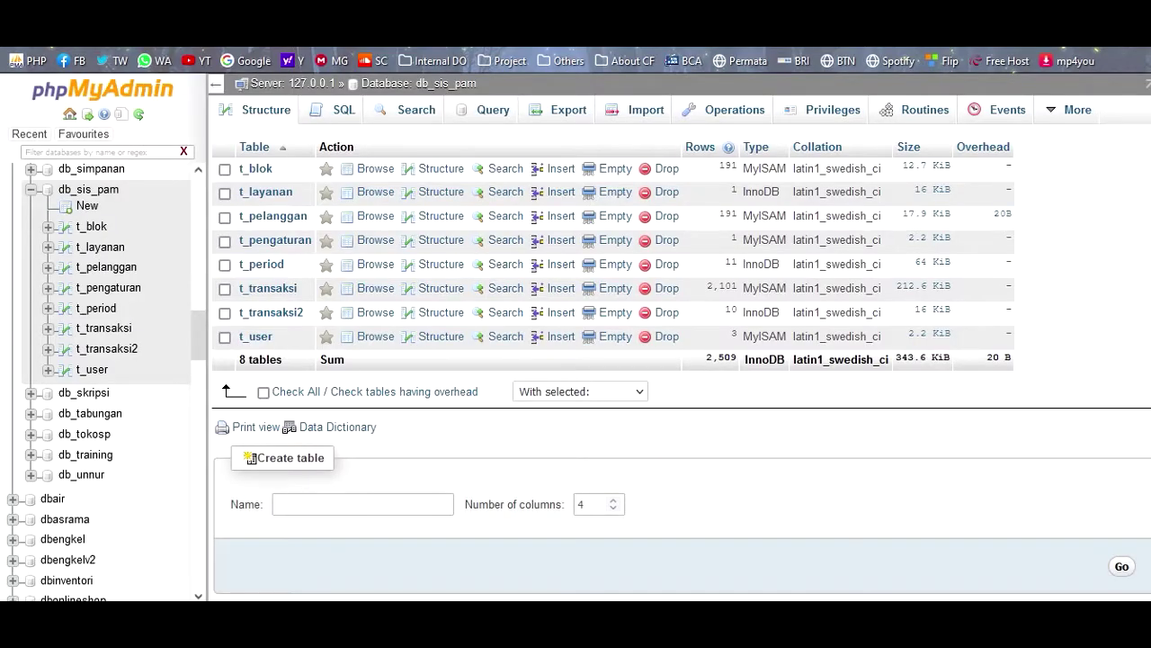
key(ctrl+shift+Tab)
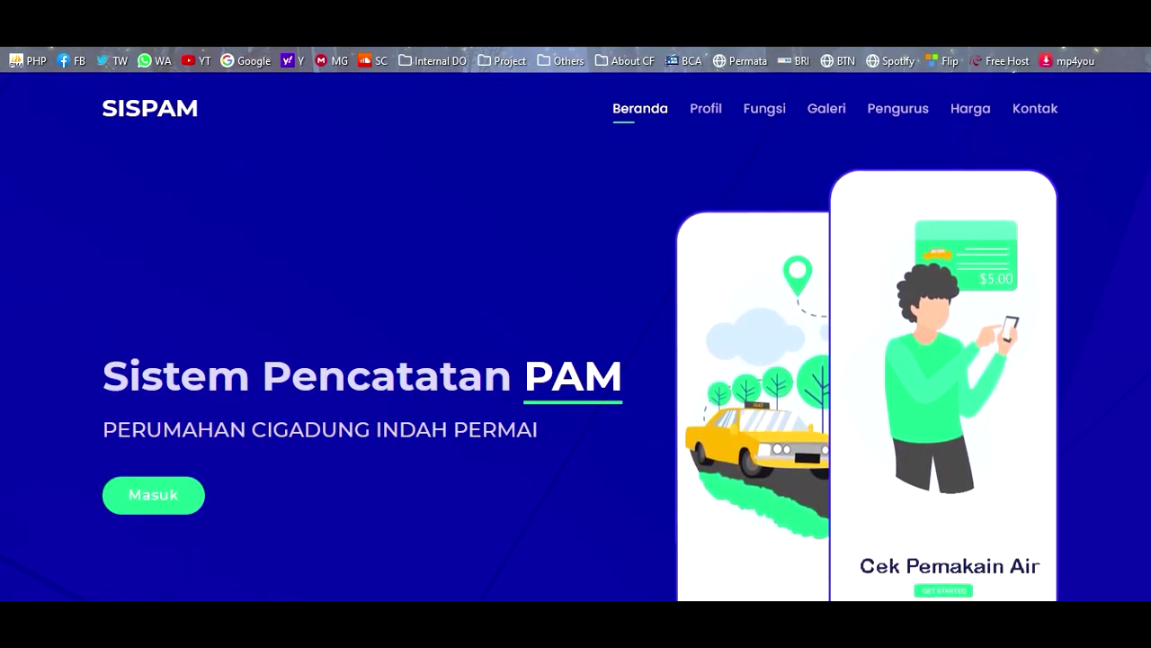
click(702, 117)
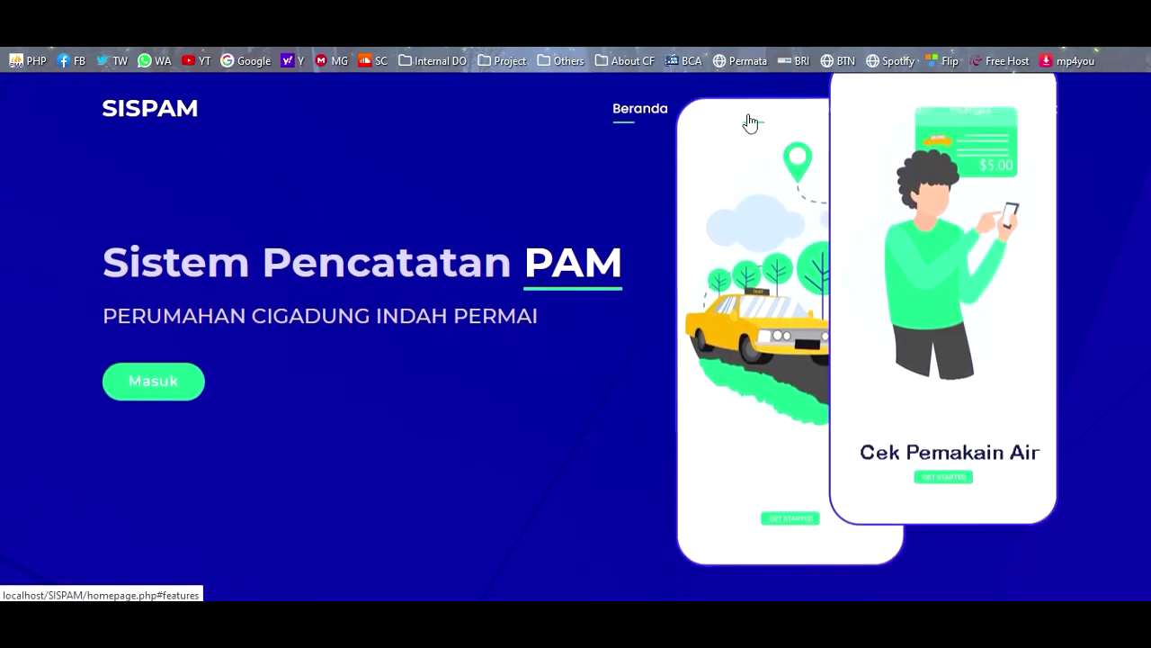
click(826, 118)
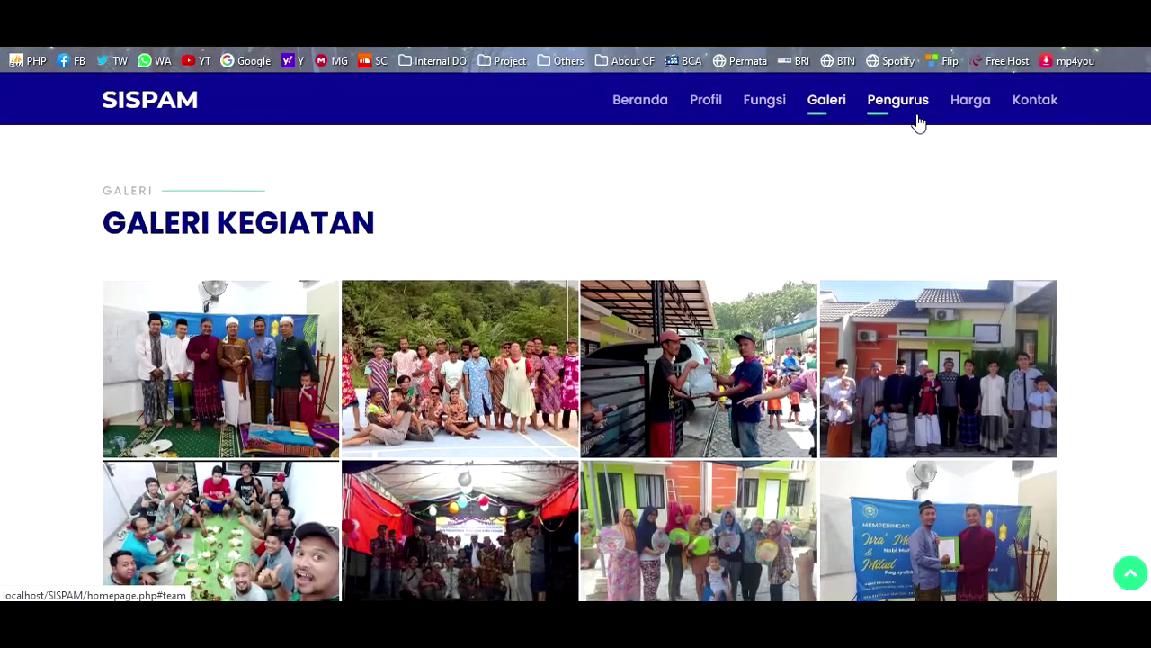
click(917, 117)
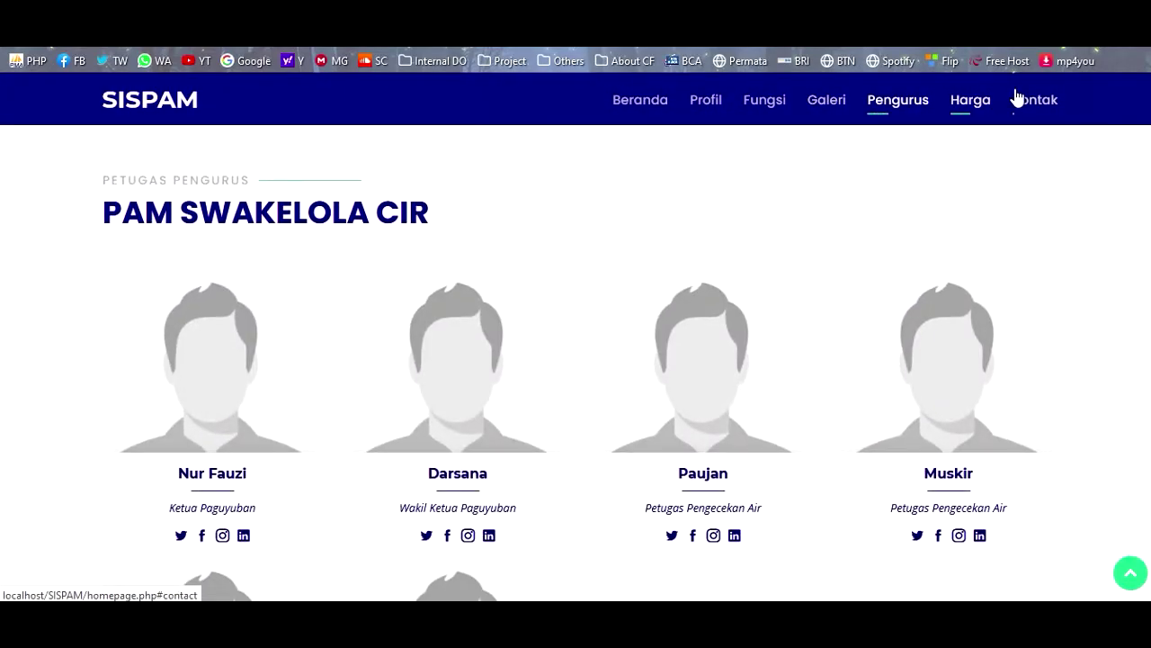
click(1031, 101)
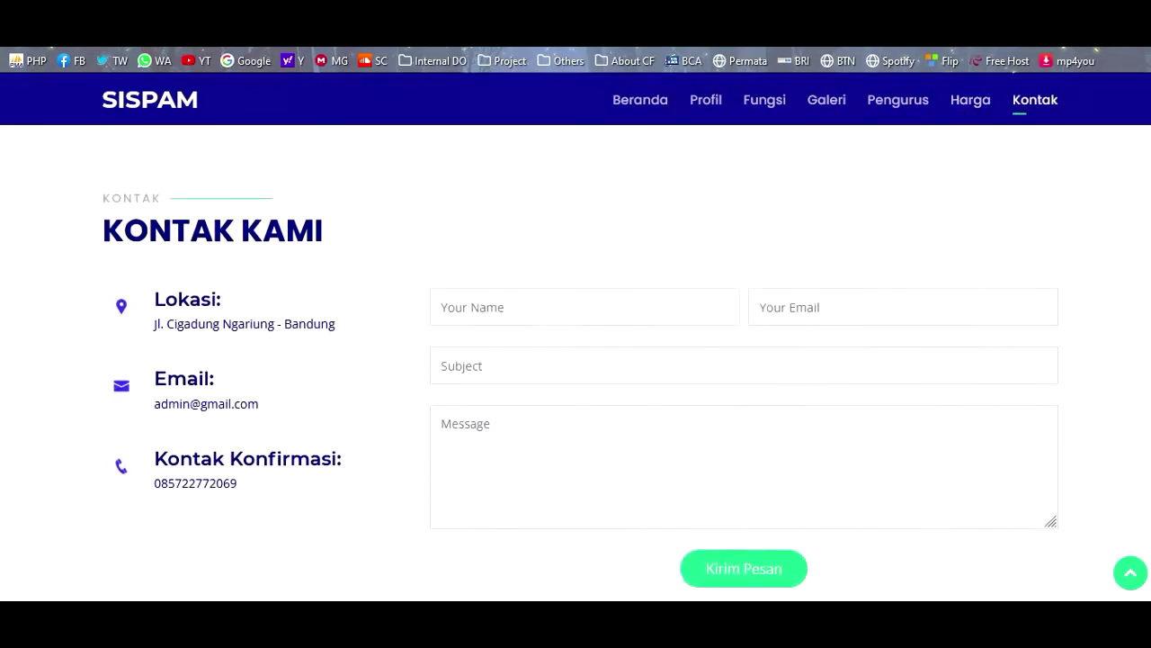
click(1130, 576)
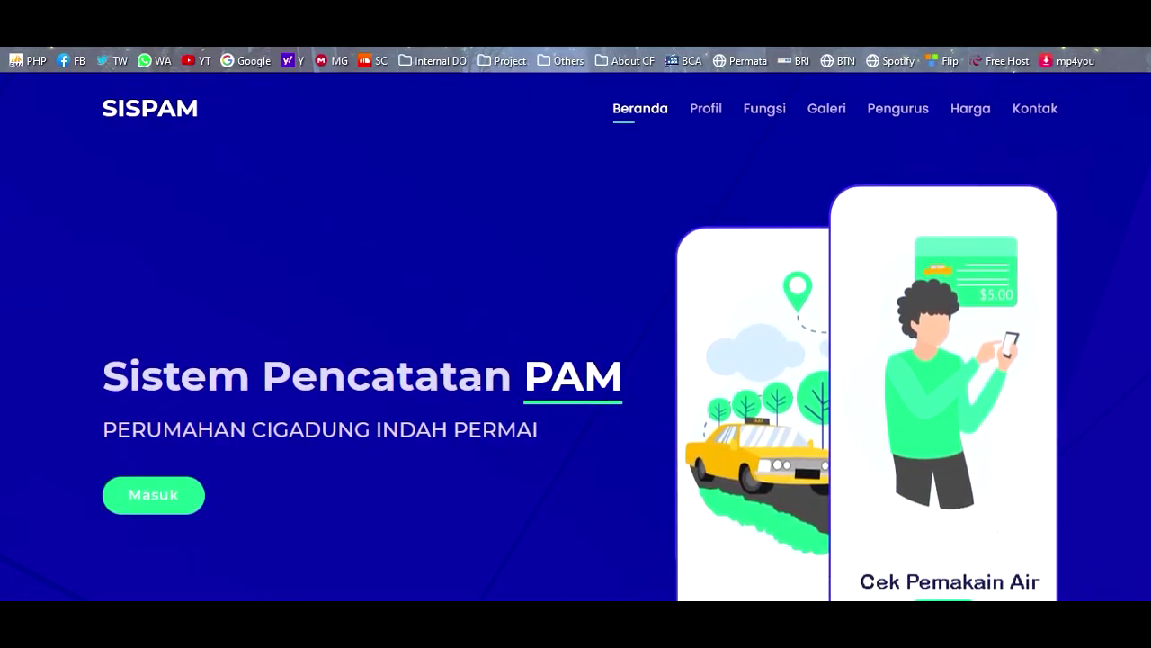
- View the db_sis_pam schema diagram in phpMyAdmin, then return to the SISPAM homepage
click(306, 13)
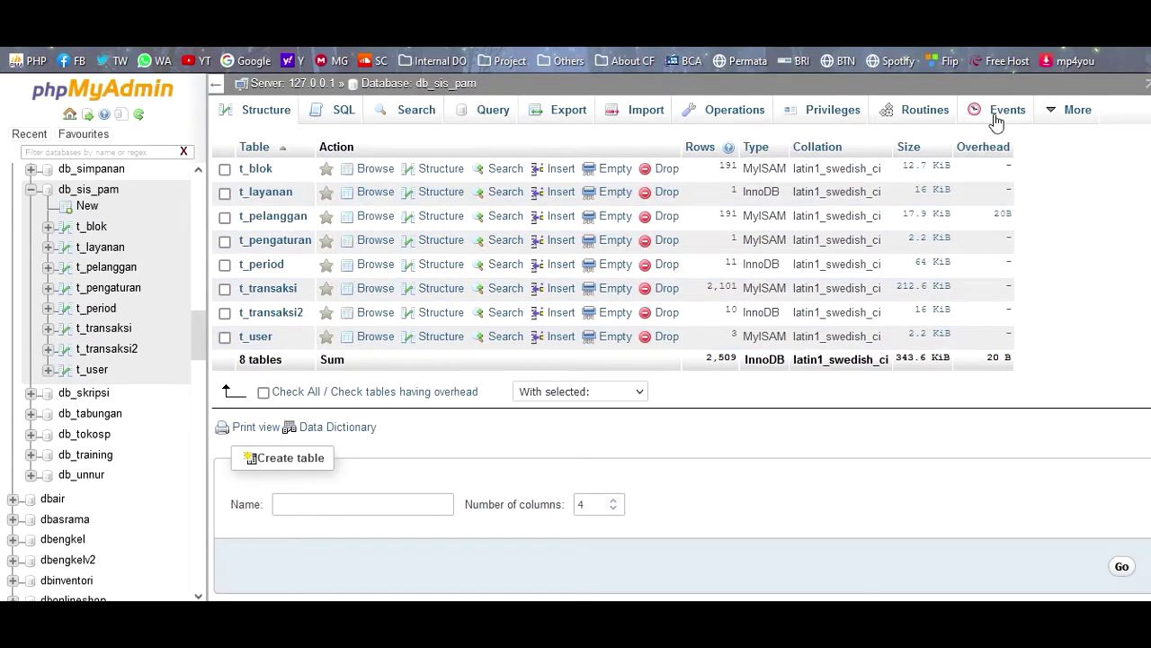
mouse_move(1035, 126)
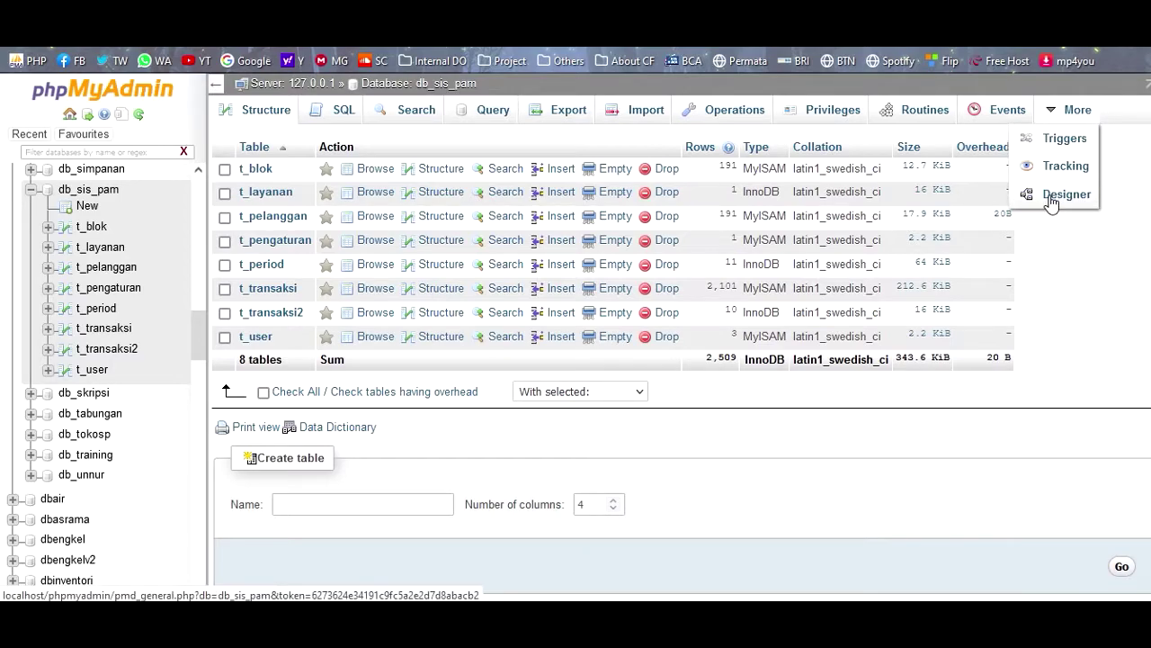
click(1051, 198)
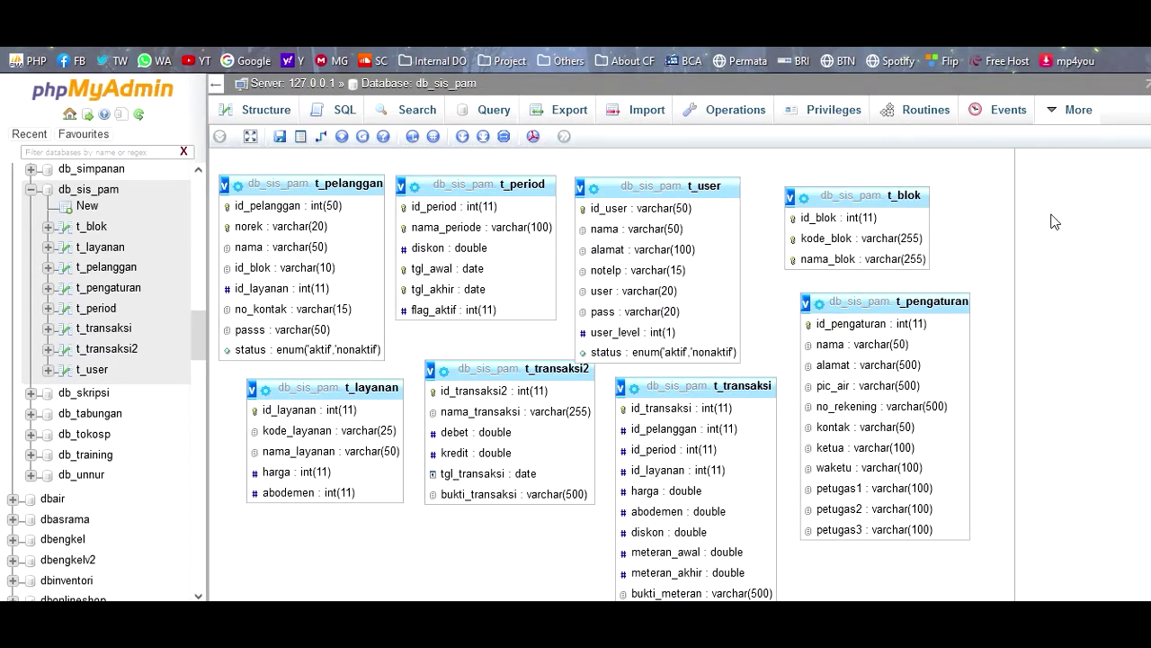
scroll(1054, 221, down, 3)
scroll(1054, 222, up, 3)
key(ctrl+Tab)
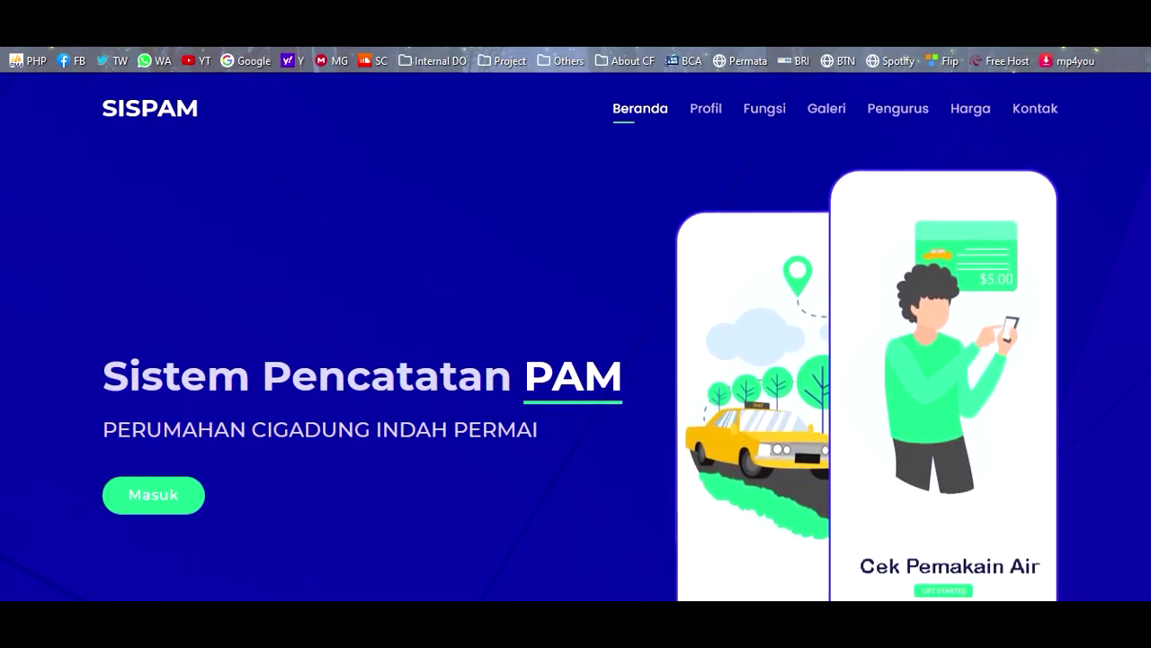
- Sign in to SISPAM with the saved administrator login and Petugas access
click(165, 511)
click(497, 365)
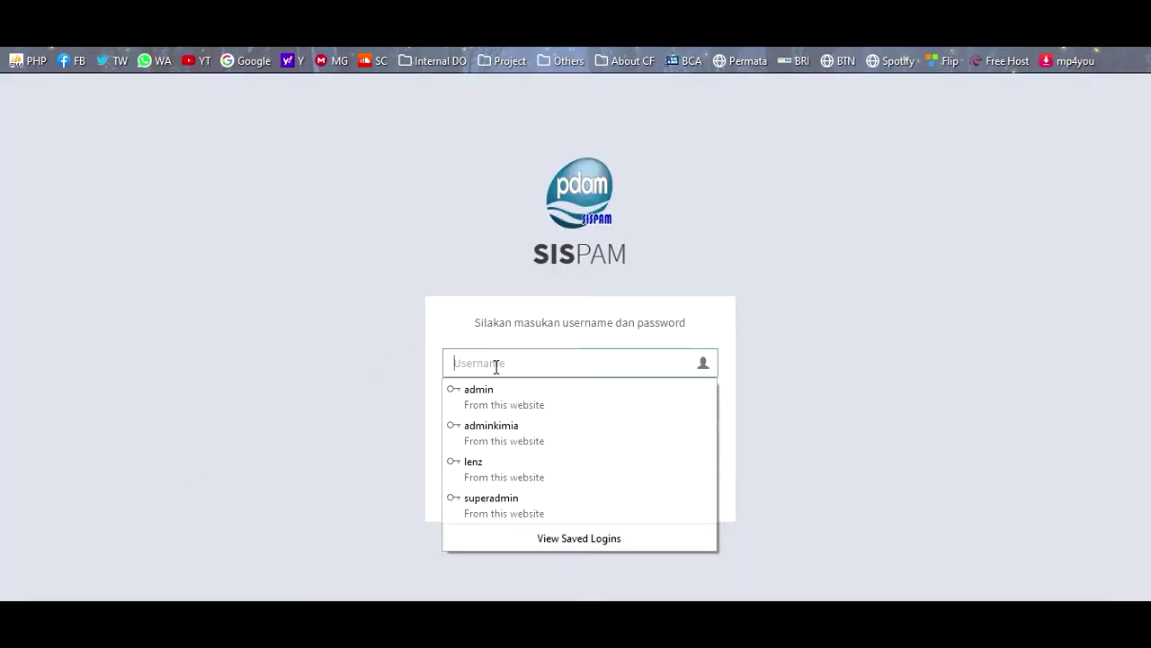
click(493, 393)
click(495, 441)
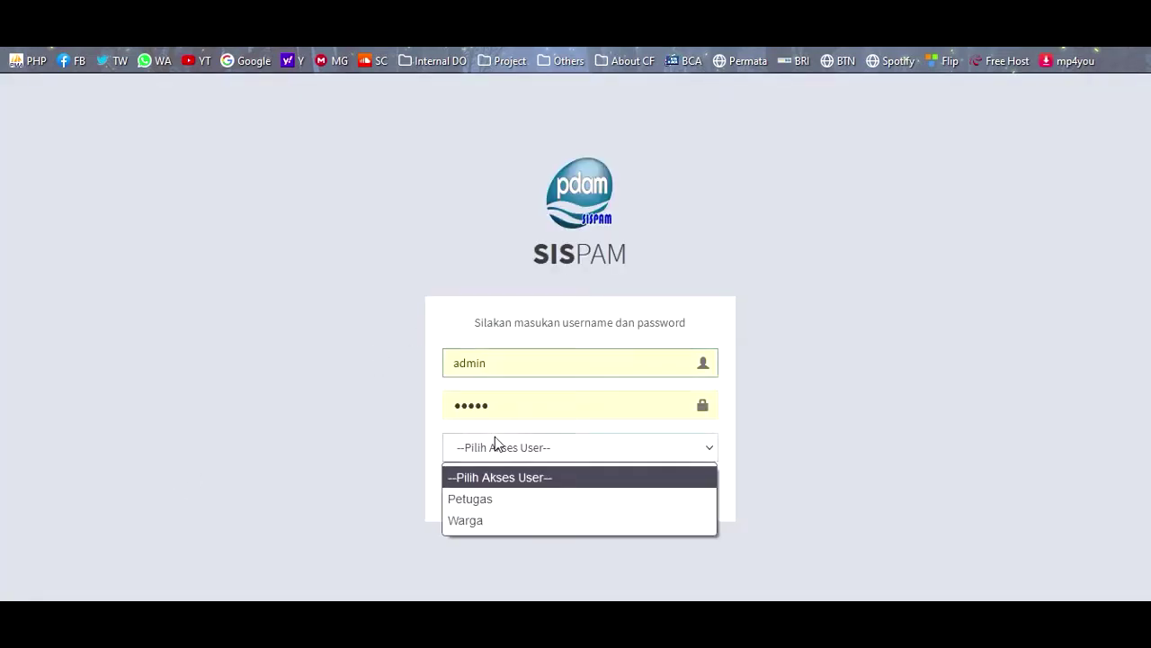
click(473, 499)
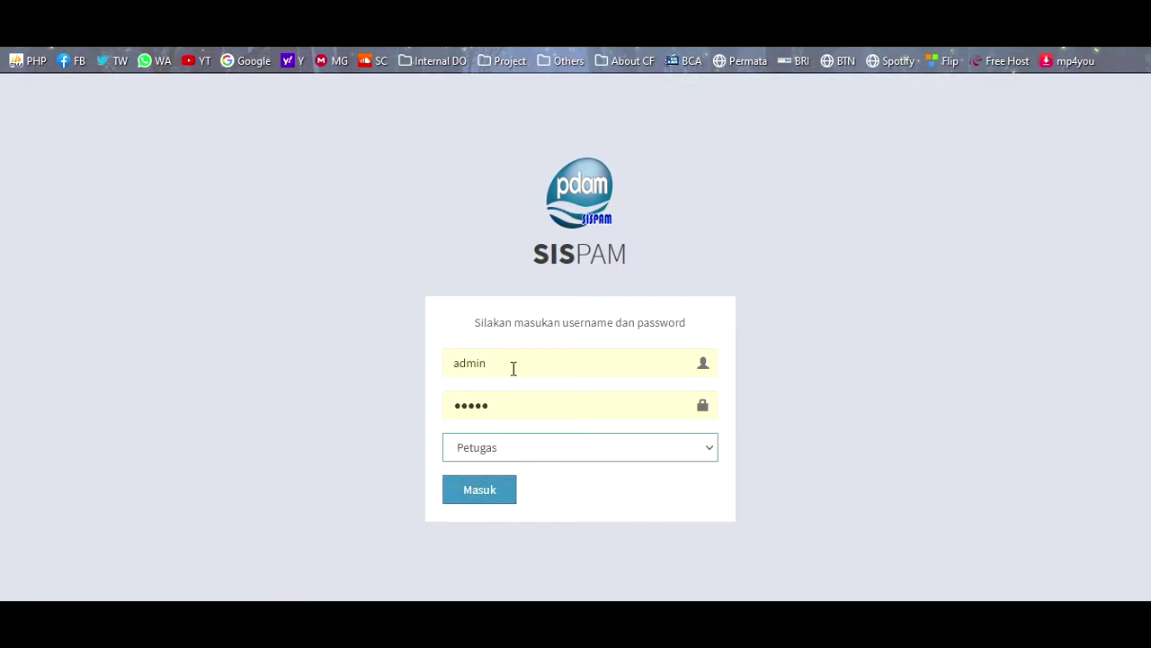
click(510, 454)
click(510, 456)
click(474, 493)
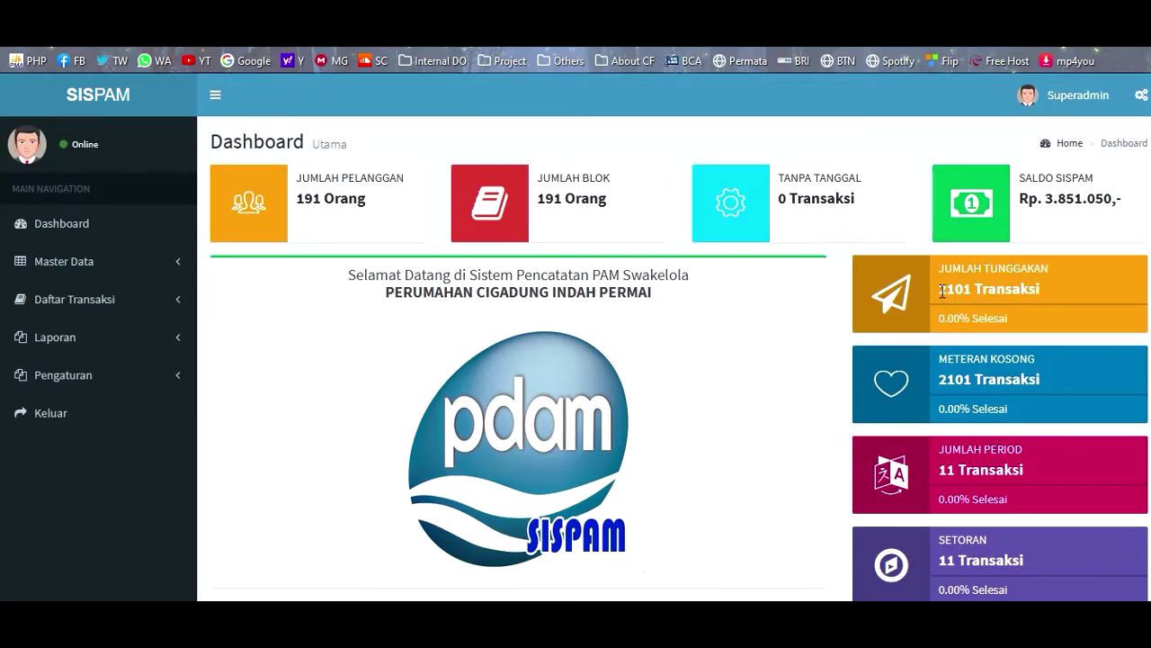
drag(939, 289, 1048, 289)
click(981, 387)
scroll(994, 376, down, 1)
scroll(994, 376, down, 1)
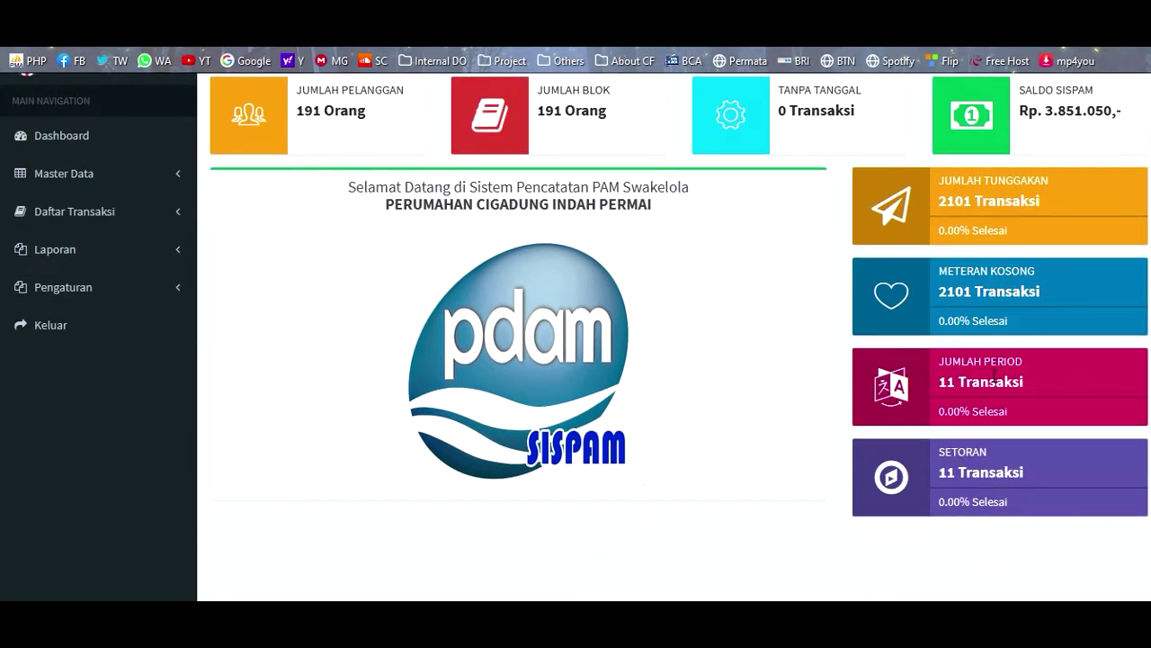
scroll(959, 484, up, 1)
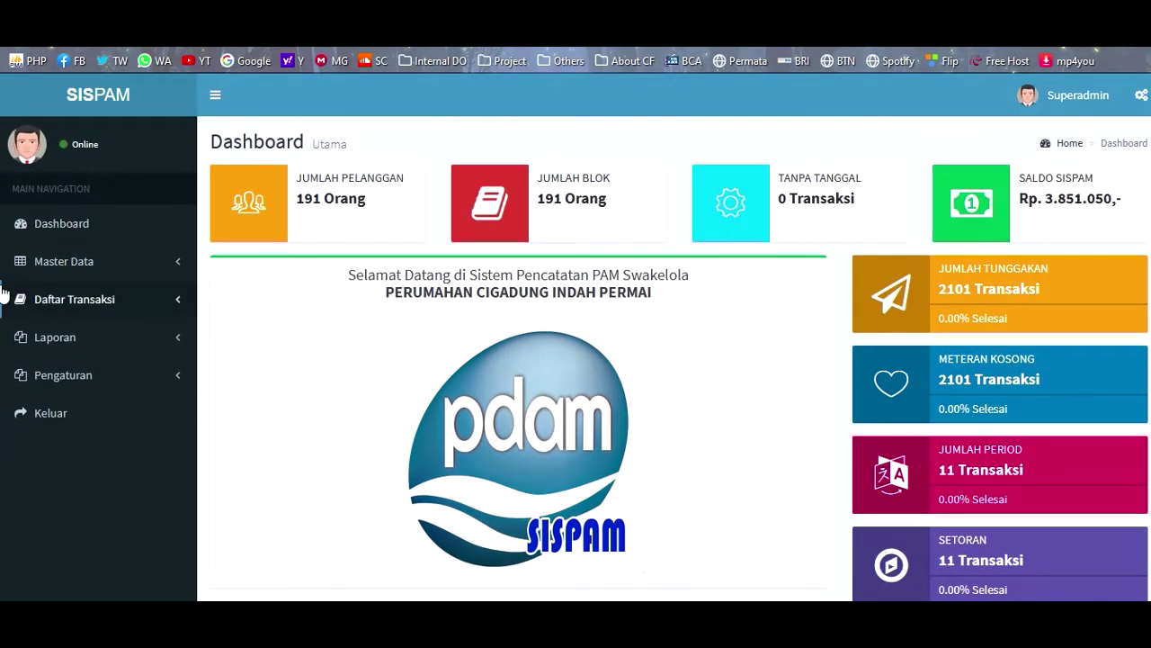
- Browse the Master Data lists Data User, Data Blok Rumah and Data Pelanggan, ending on Data Periode
click(90, 272)
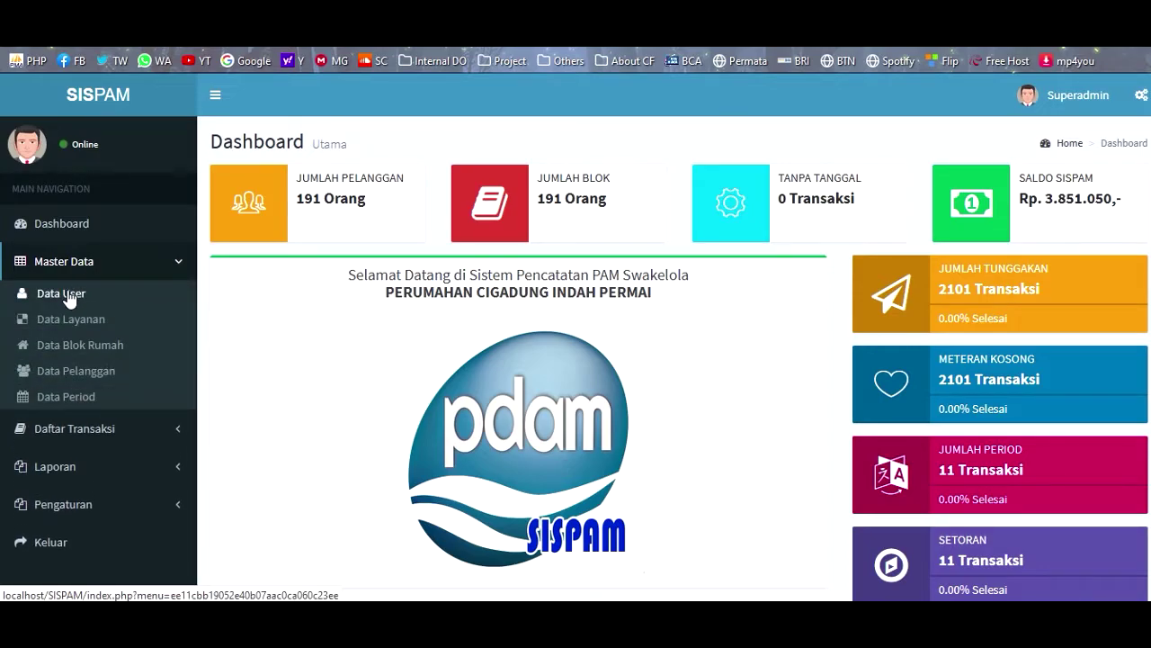
click(61, 293)
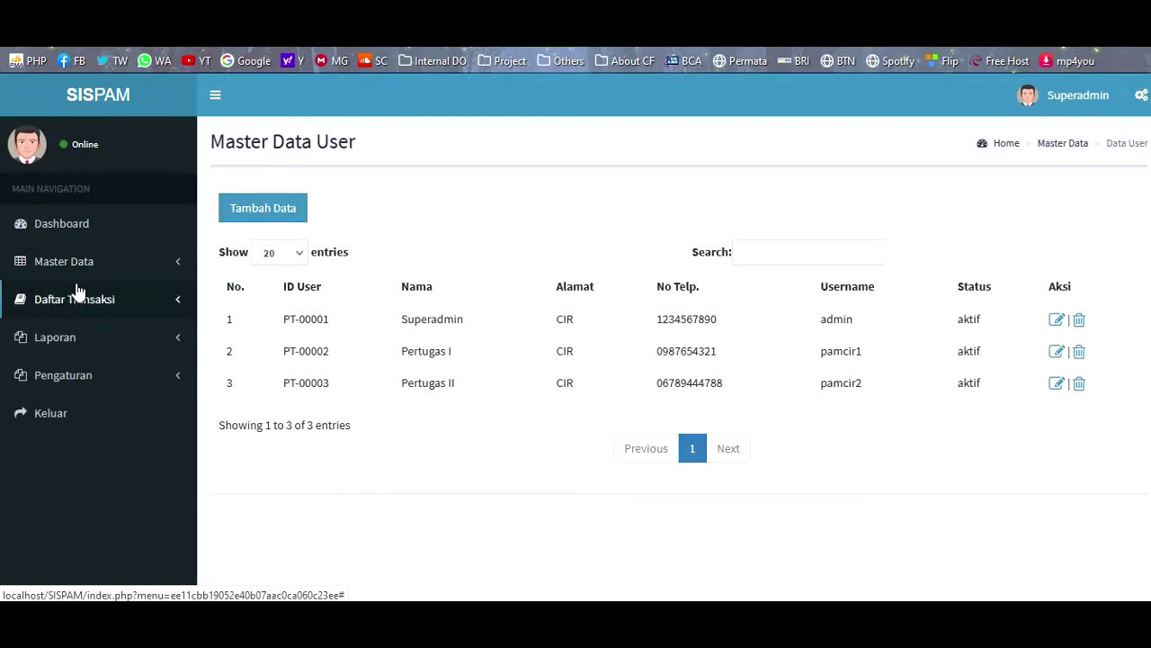
click(126, 273)
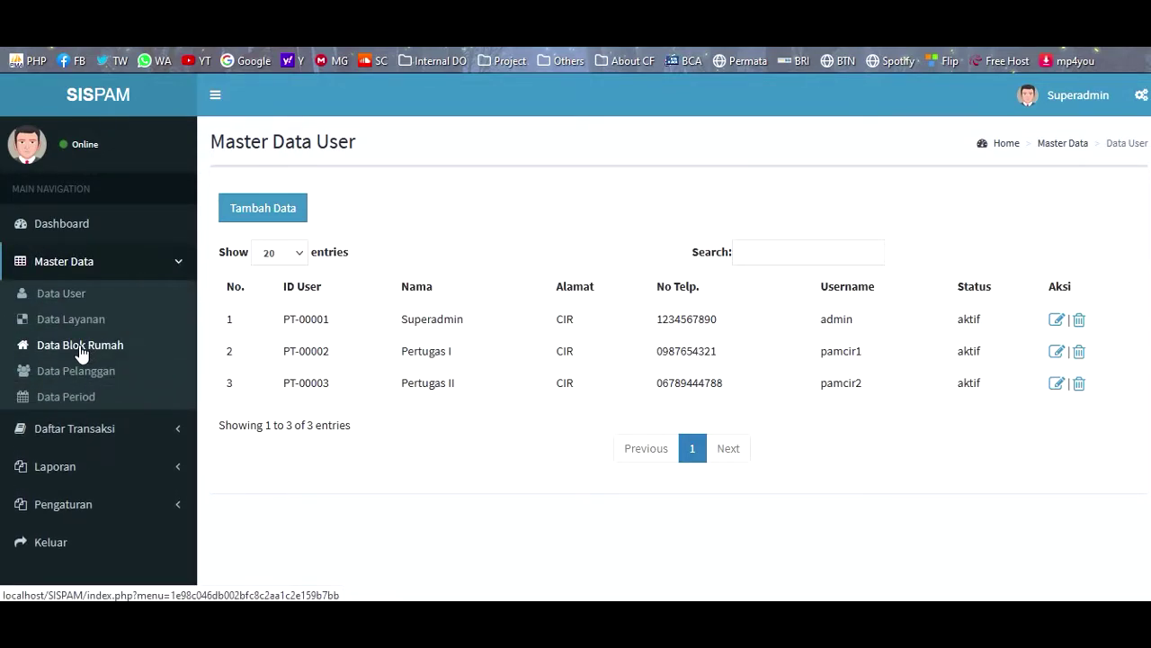
click(80, 347)
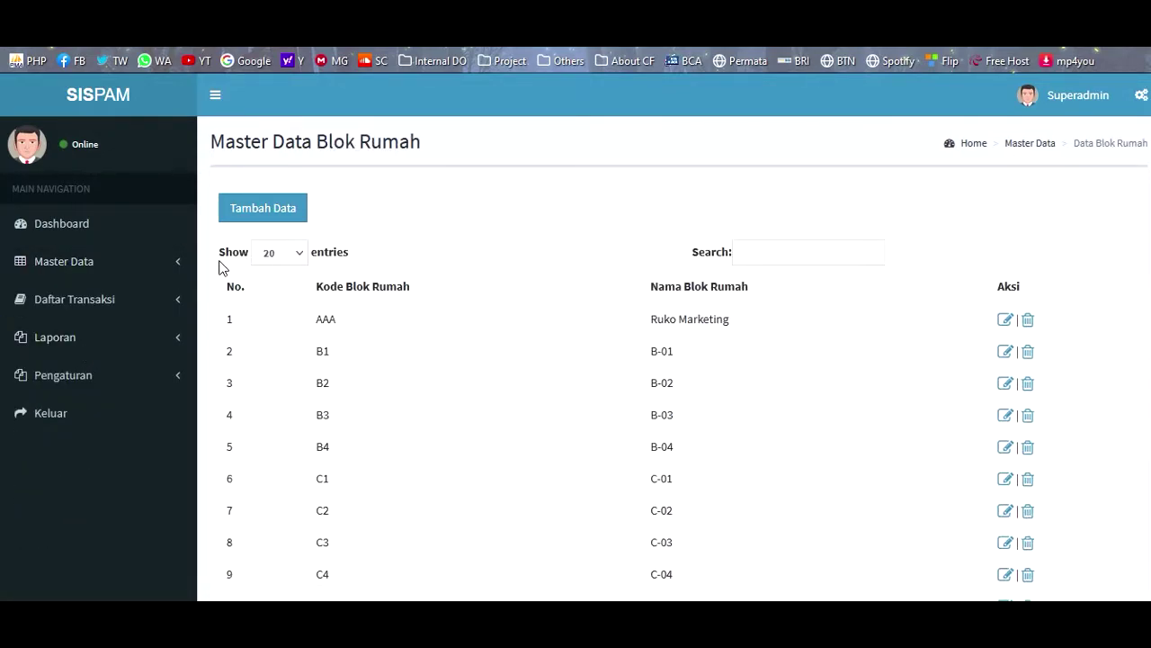
click(90, 261)
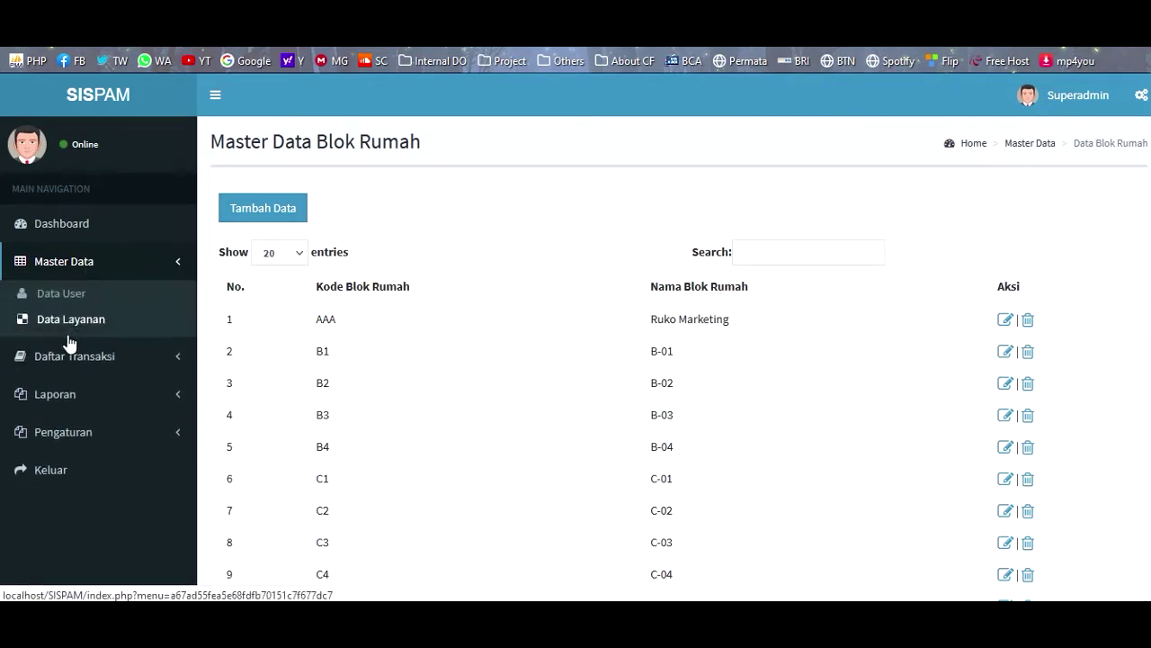
click(73, 370)
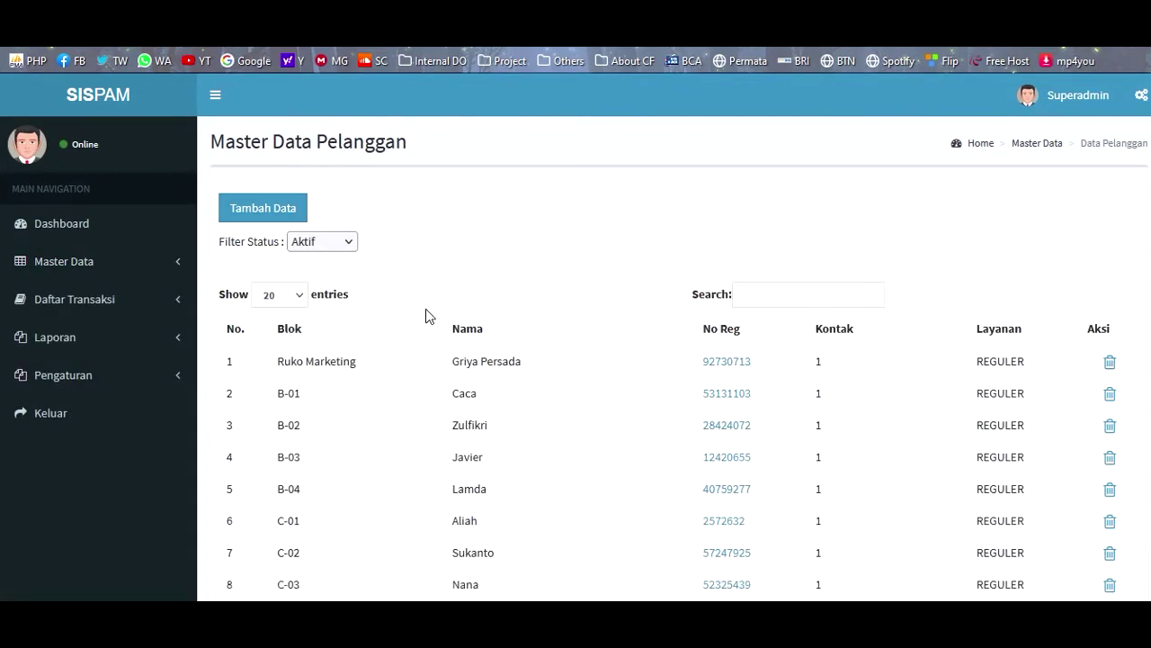
click(86, 309)
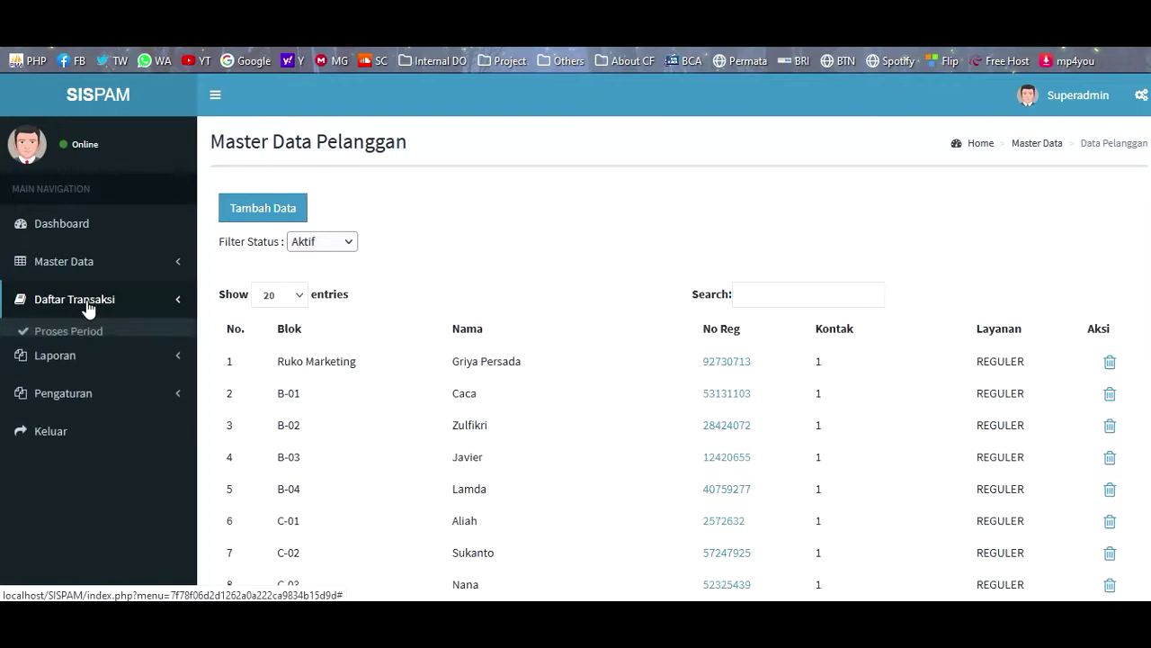
click(111, 261)
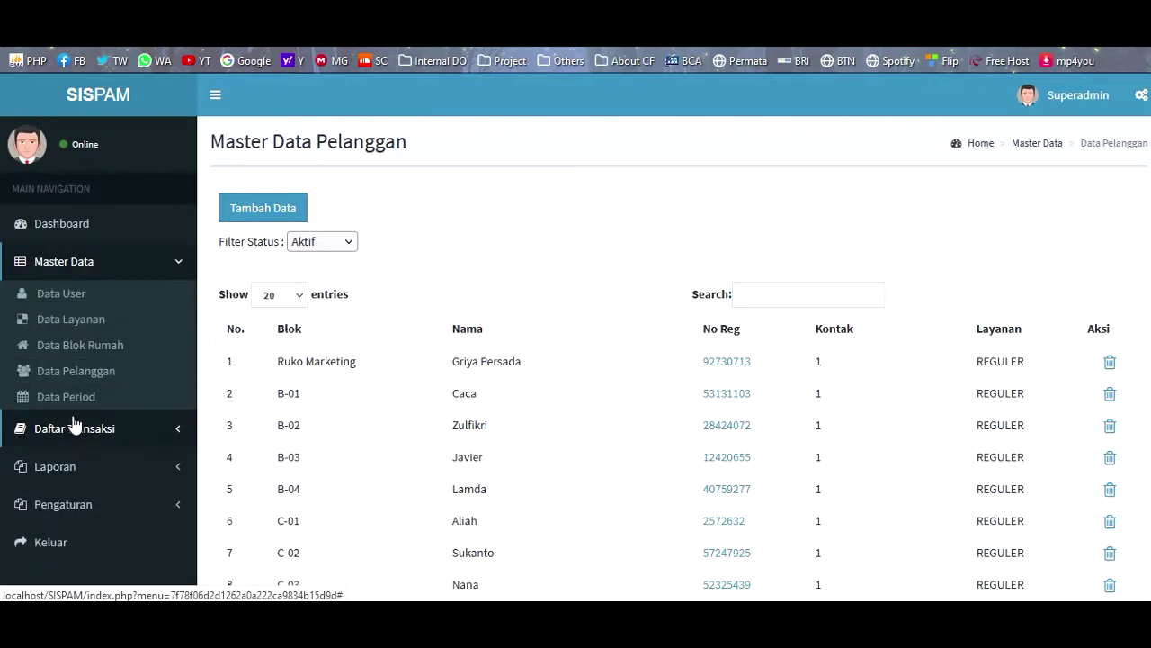
click(80, 399)
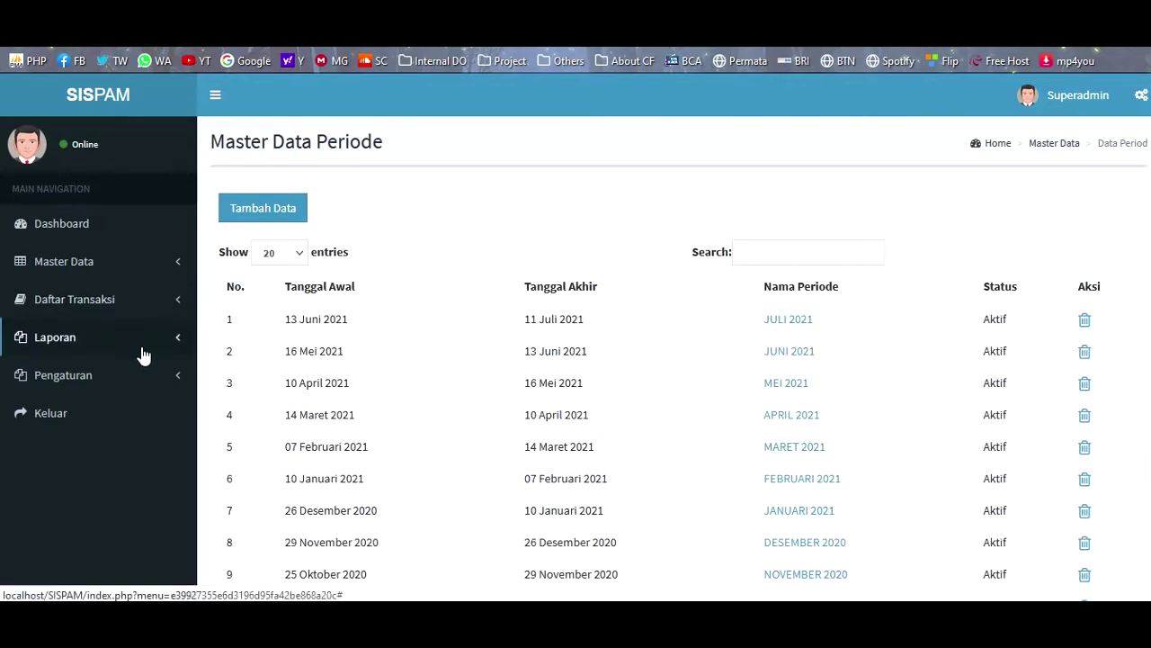
click(135, 311)
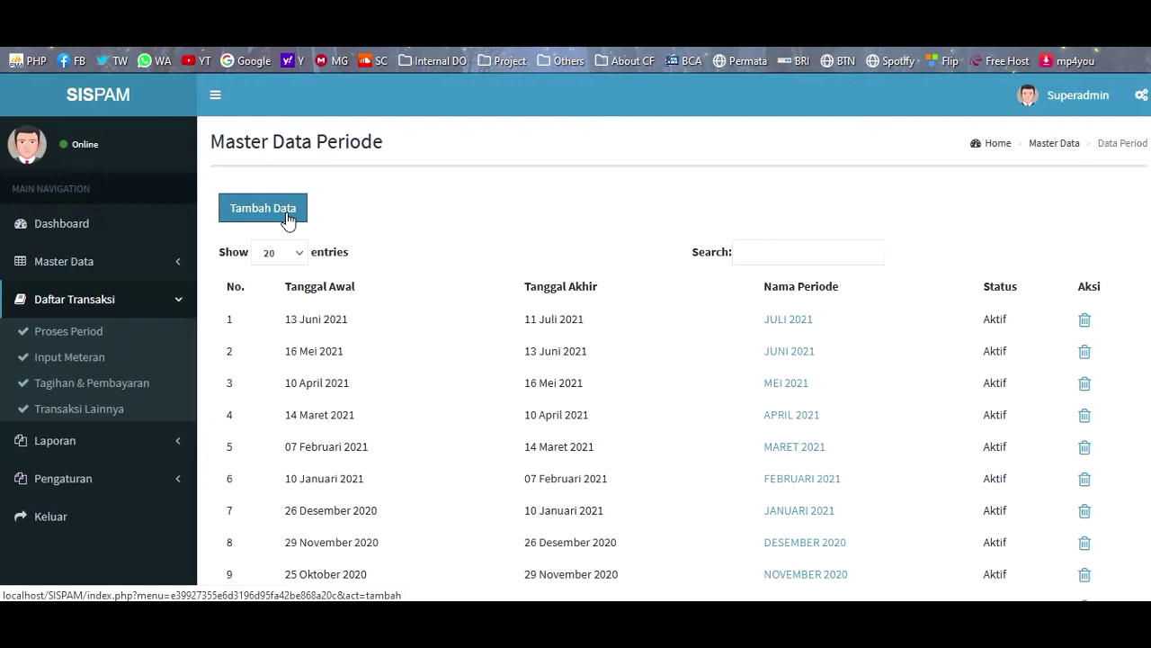
- Add the period 'Agusus 2021' from 2021-07-11 to 2021-08-14 and confirm the success alert
click(288, 222)
click(285, 261)
text(Agusus 2021)
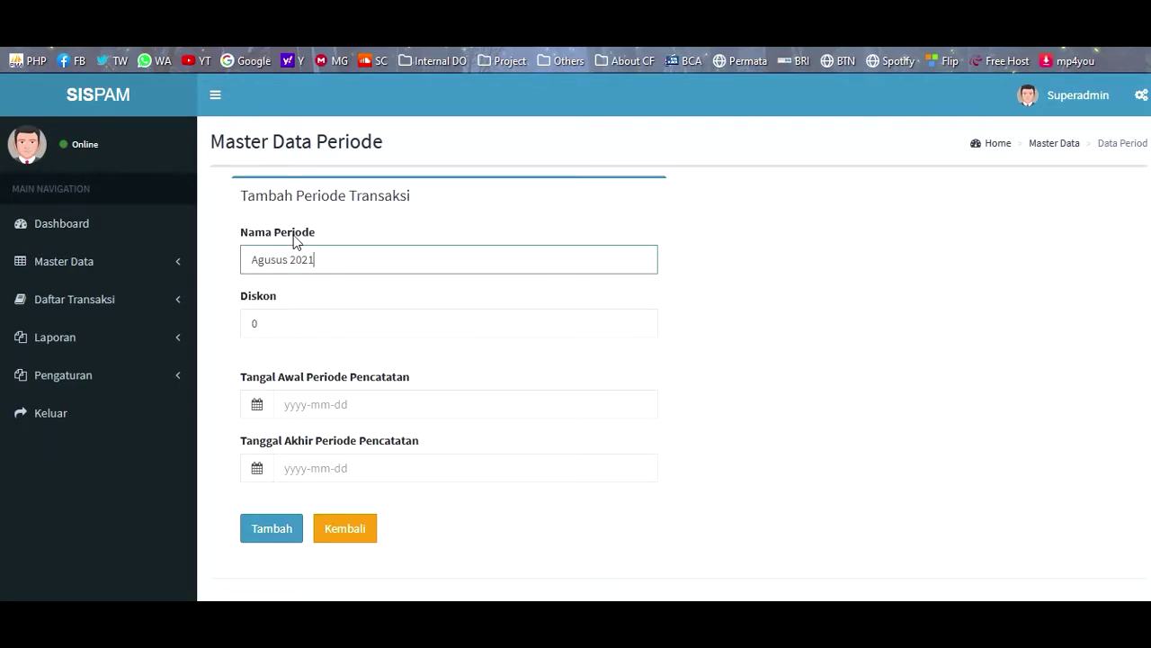
key(Tab)
key(Tab)
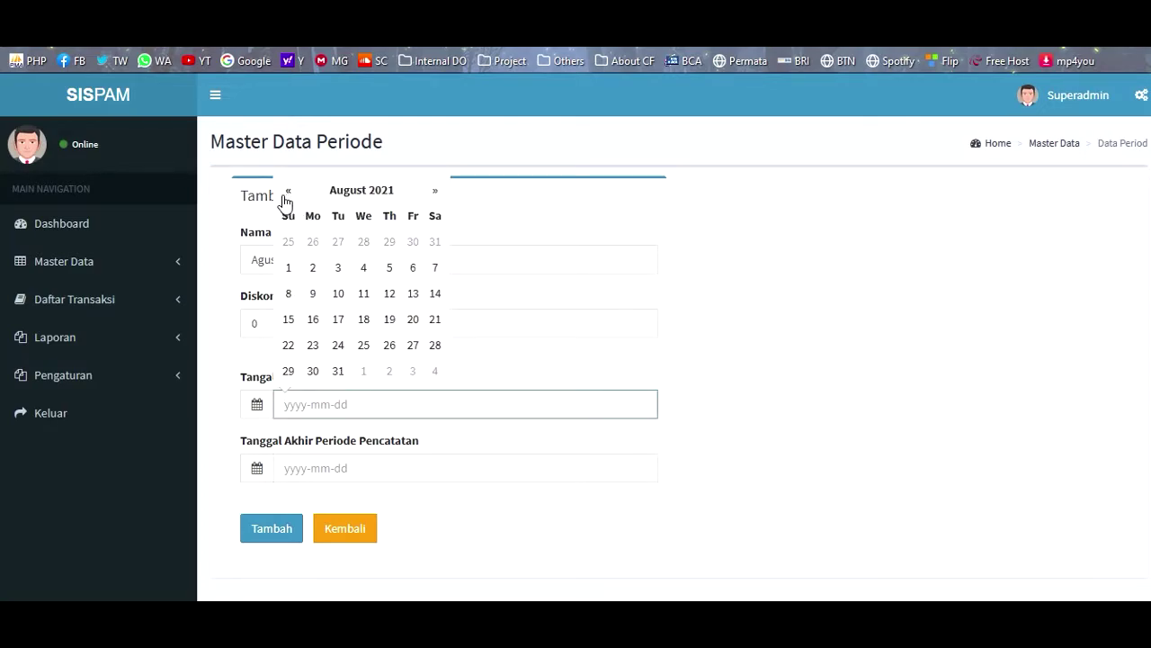
click(288, 193)
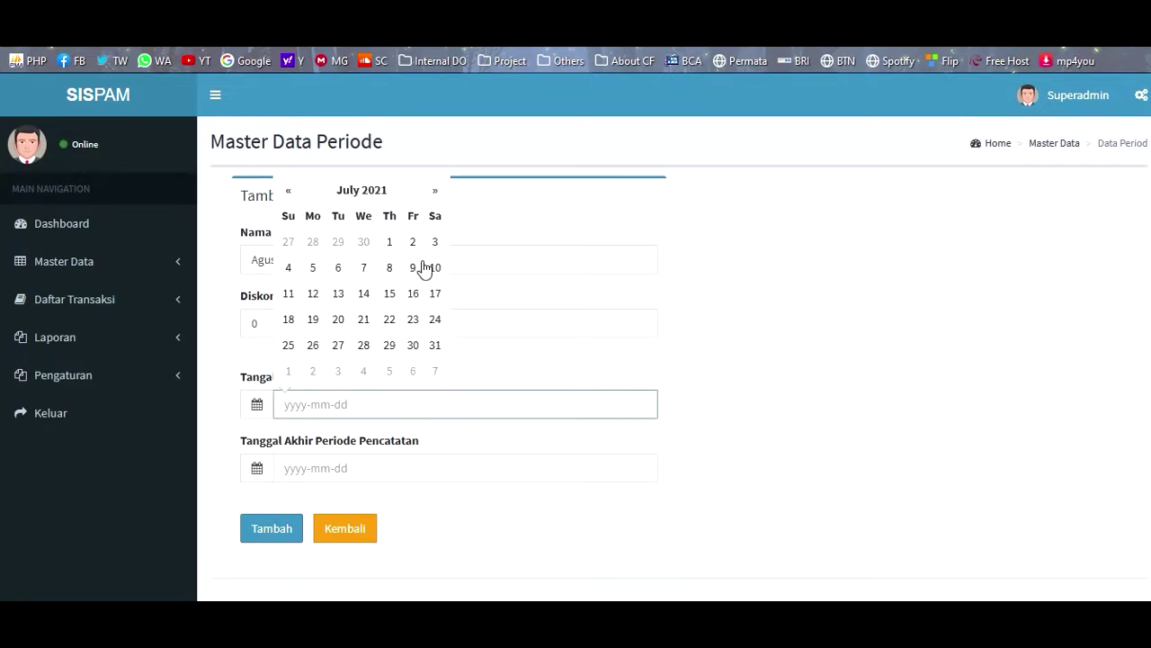
click(288, 295)
click(315, 469)
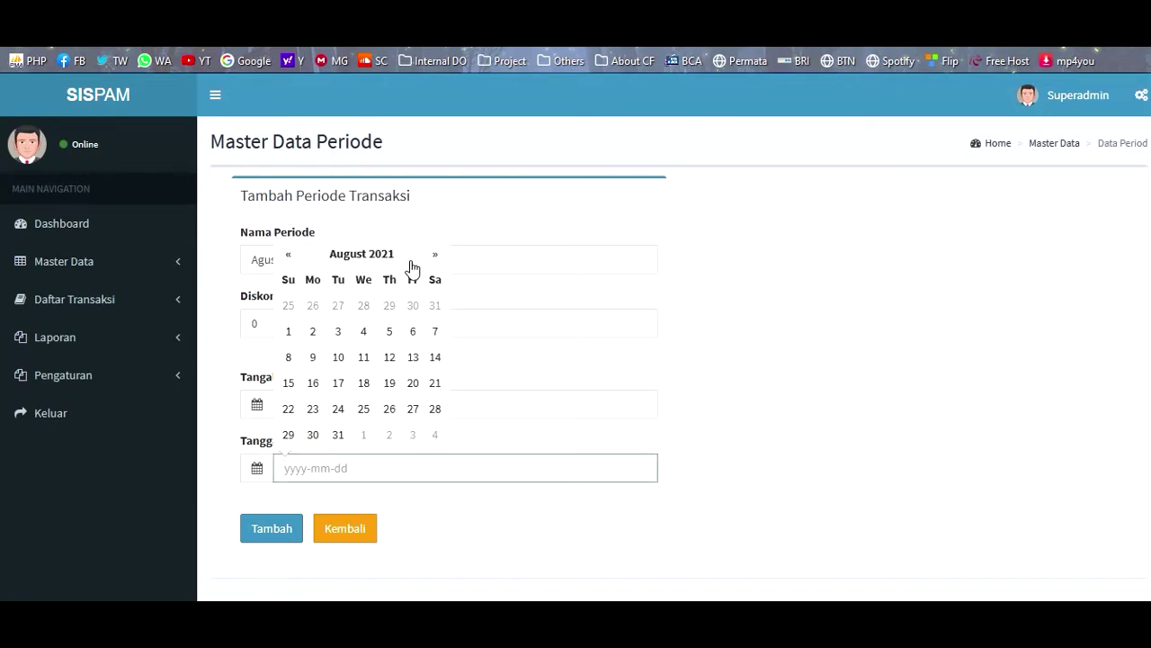
click(441, 359)
scroll(537, 380, down, 1)
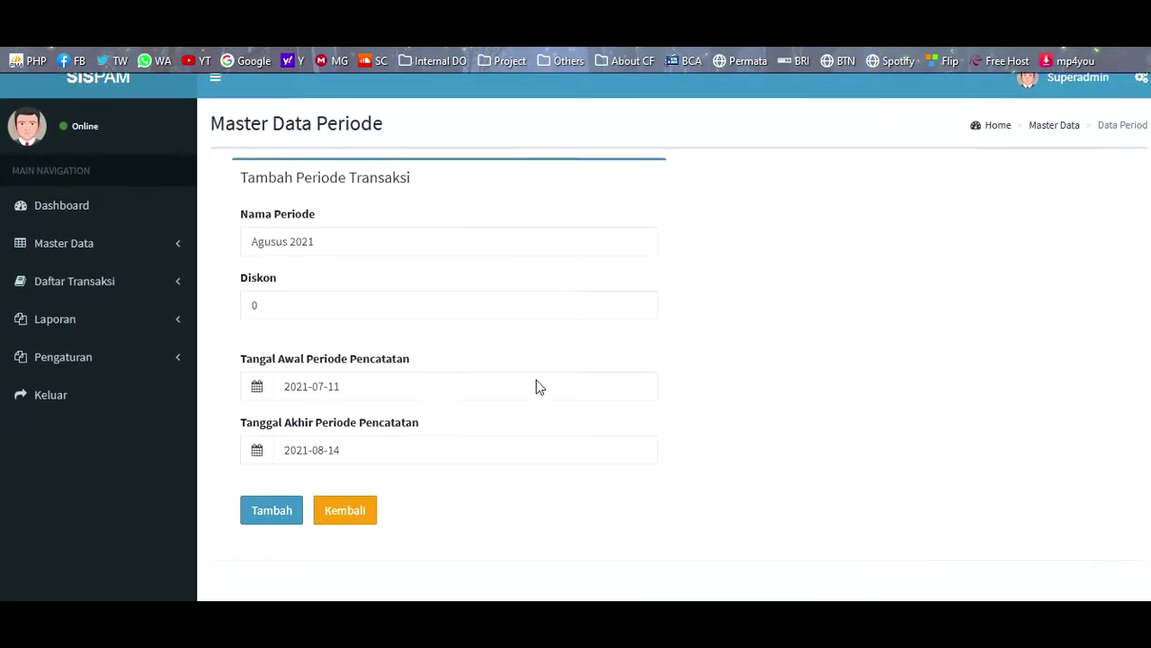
click(284, 446)
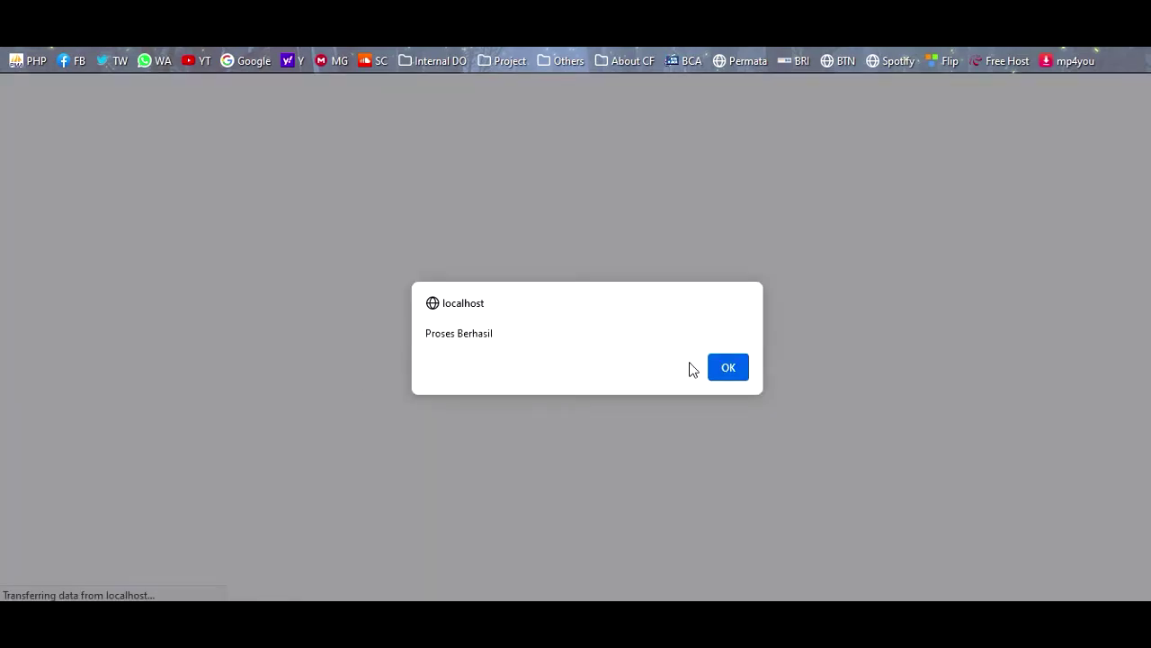
click(741, 376)
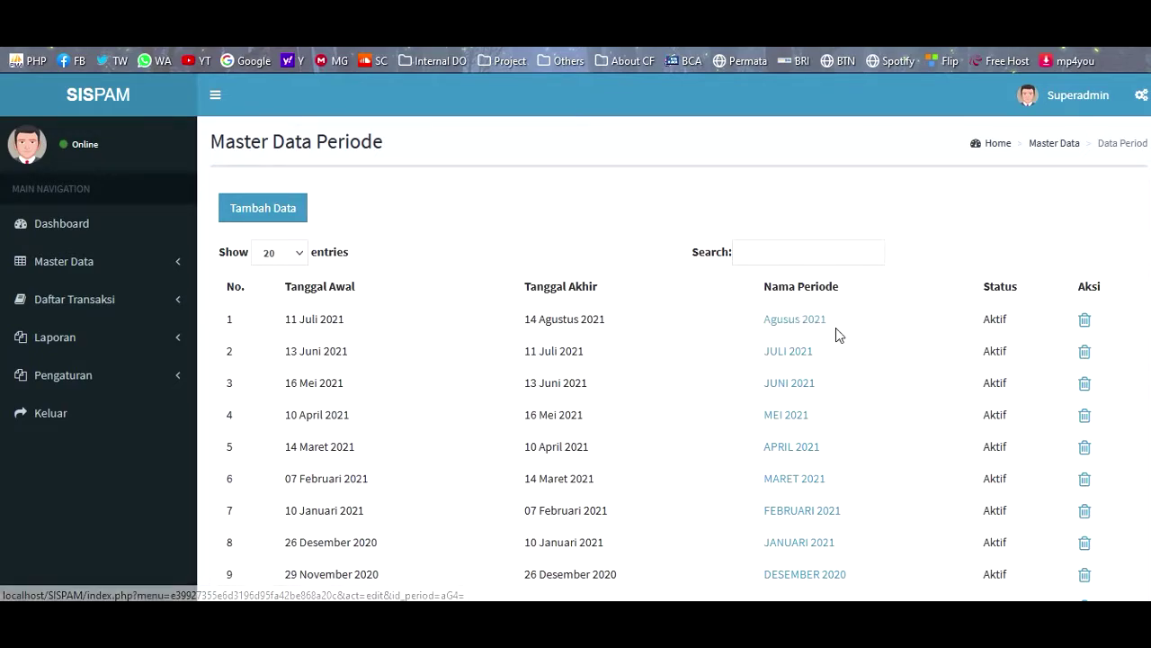
click(95, 299)
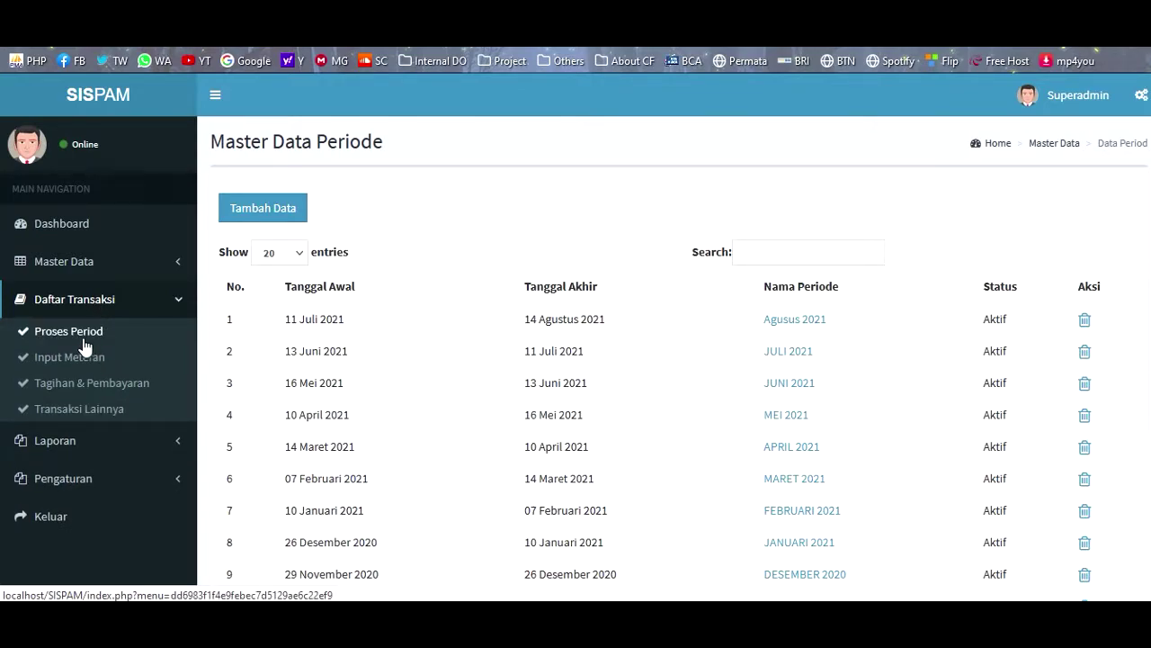
- Try processing JULI 2021 on Proses Period and dismiss the already-processed notice
click(83, 335)
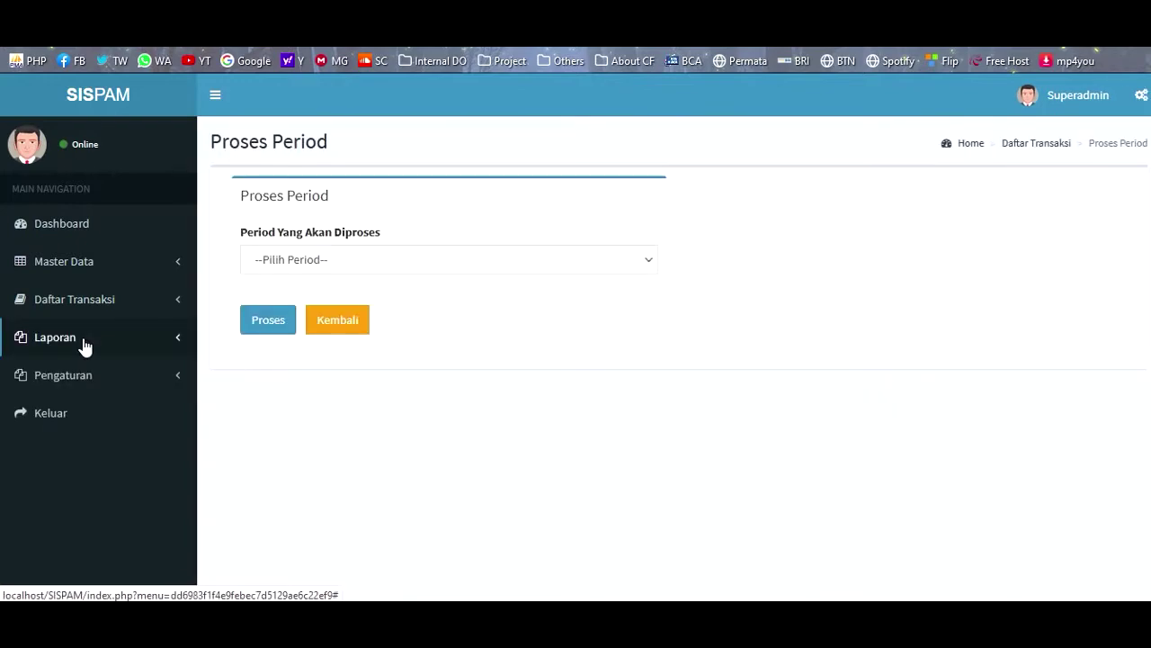
click(311, 270)
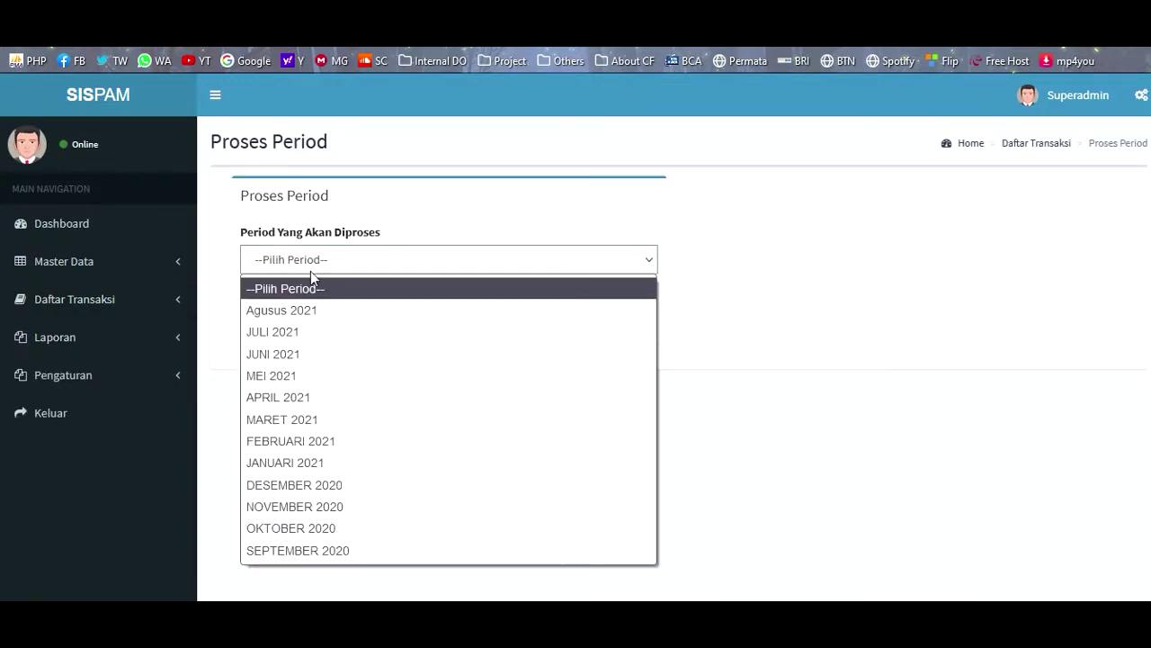
click(291, 337)
click(269, 325)
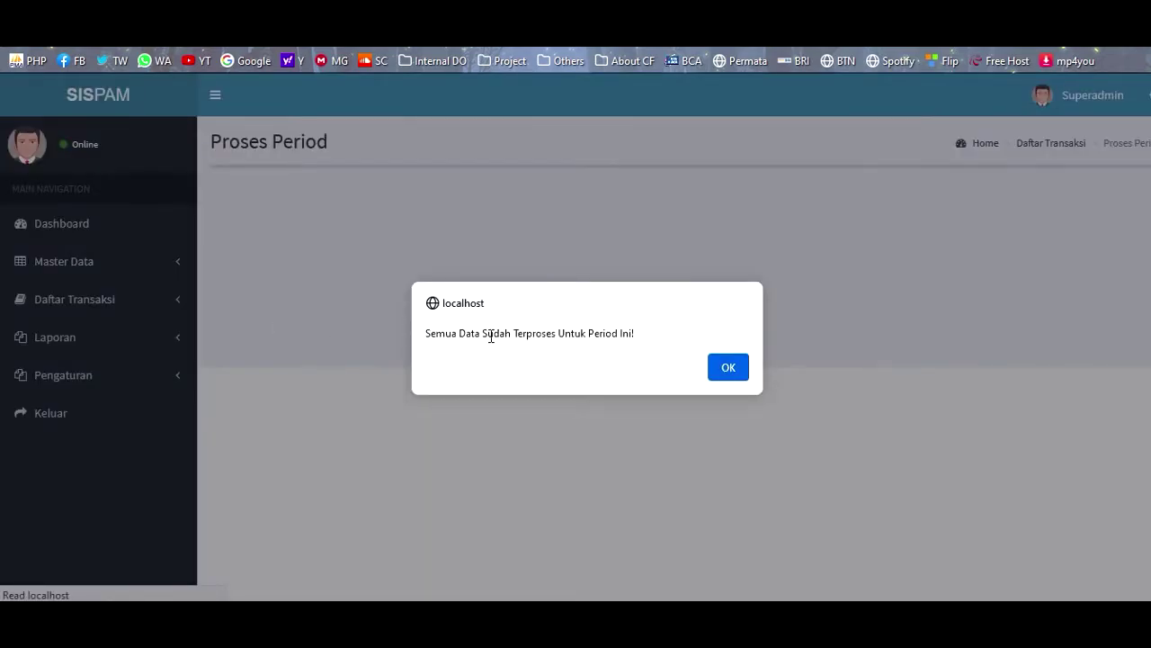
click(723, 370)
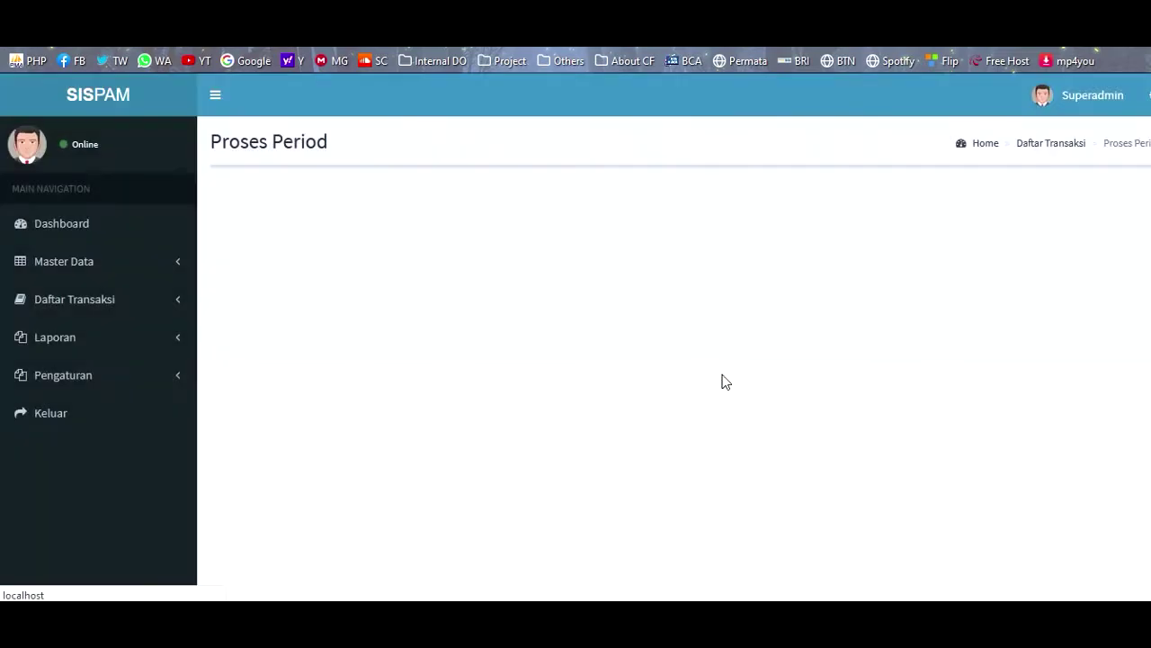
- Process the Agusus 2021 period and acknowledge the 'Proses Selesai!' message
click(310, 254)
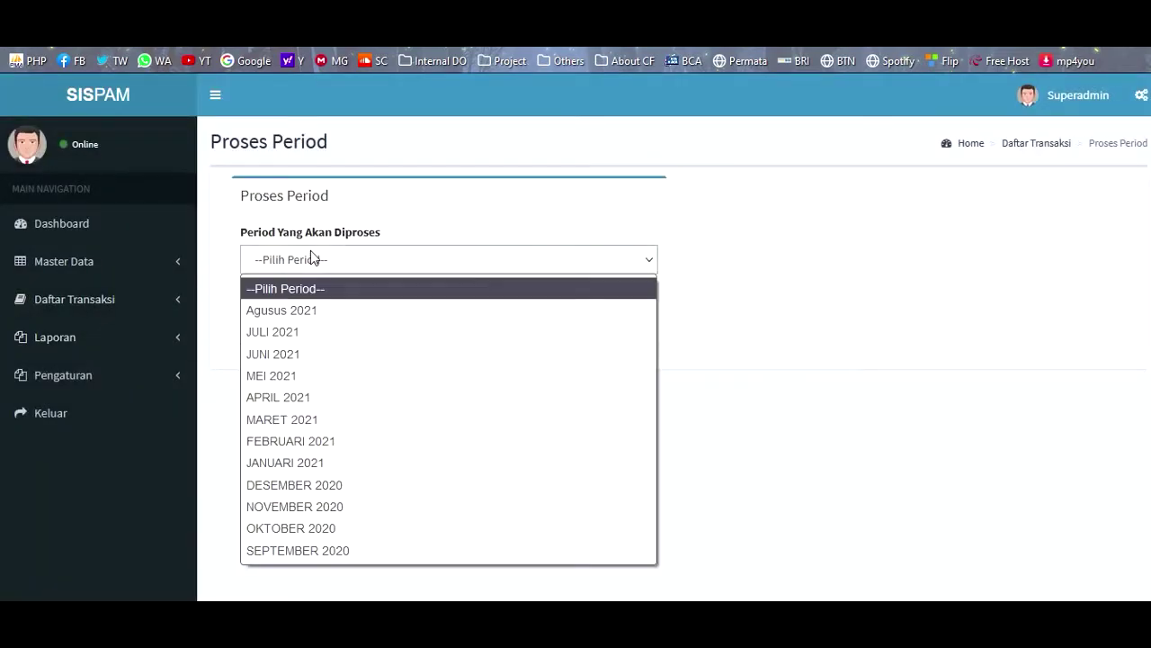
click(290, 309)
click(277, 324)
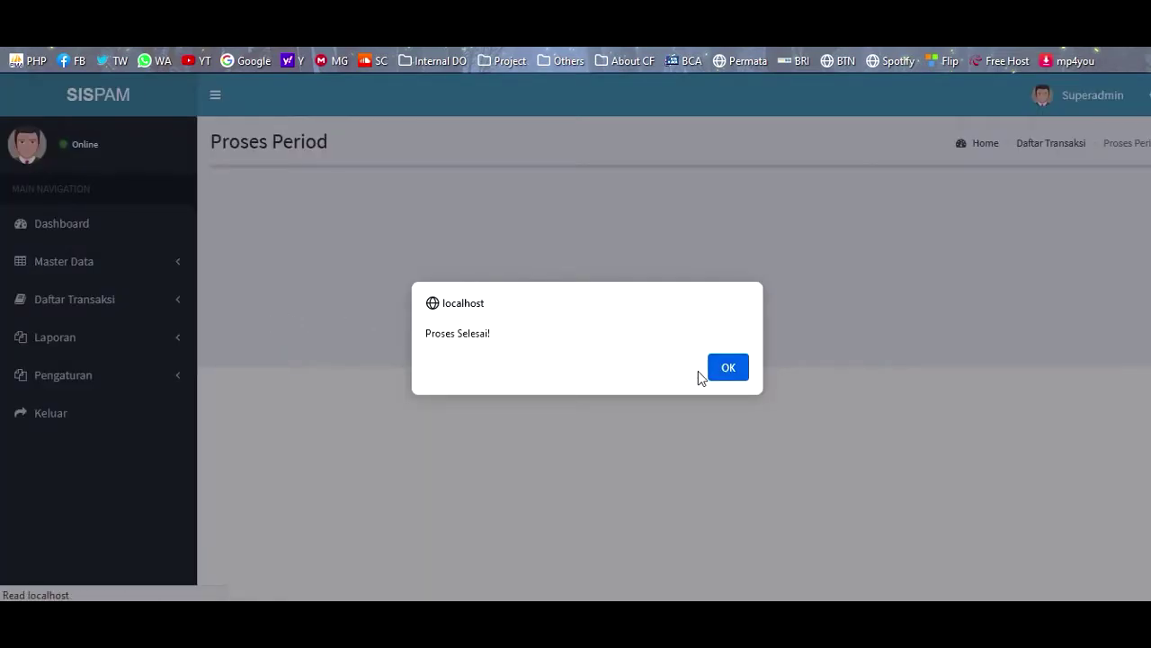
click(730, 374)
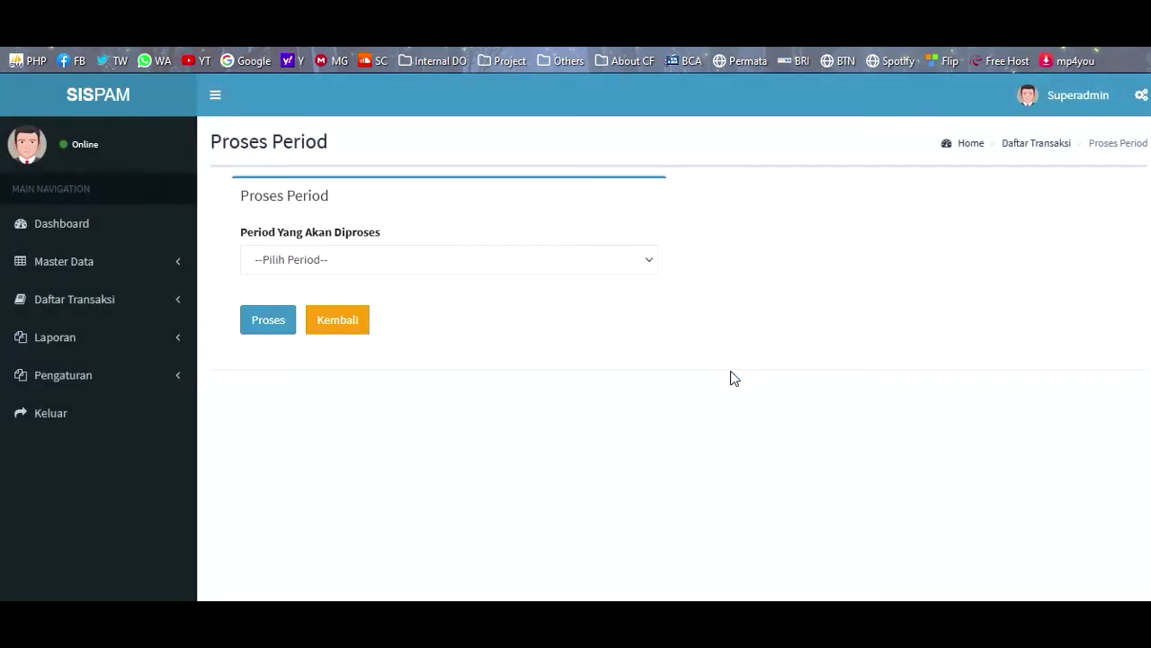
click(90, 302)
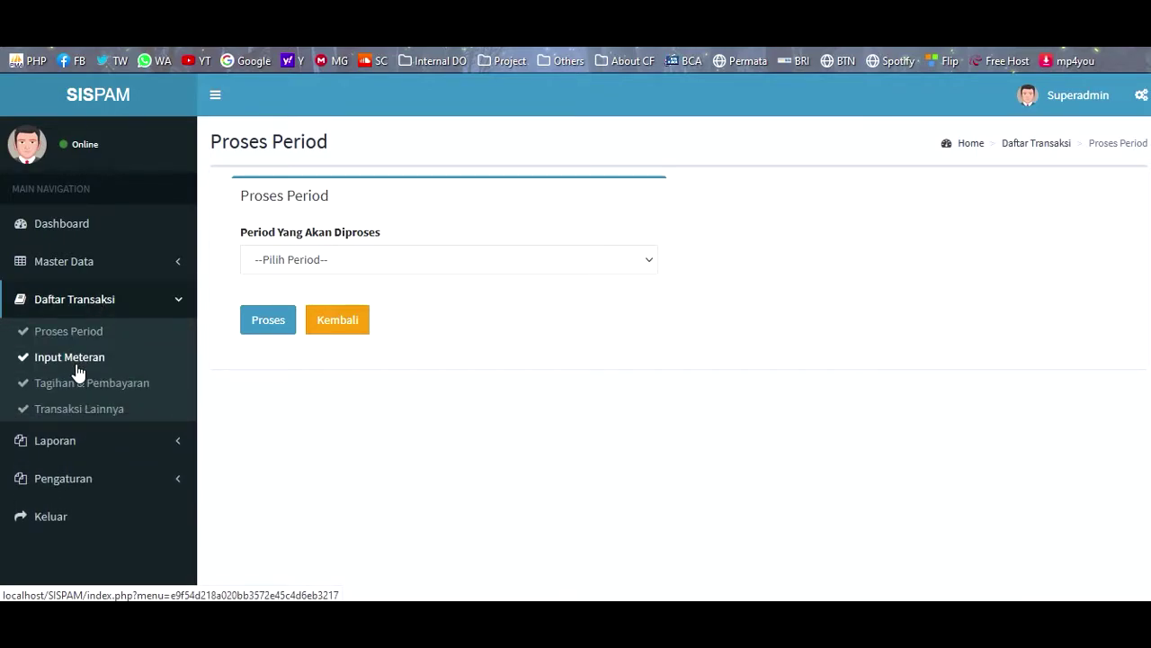
- Open the Input Meteran page listing the Agusus 2021 meter records
click(79, 365)
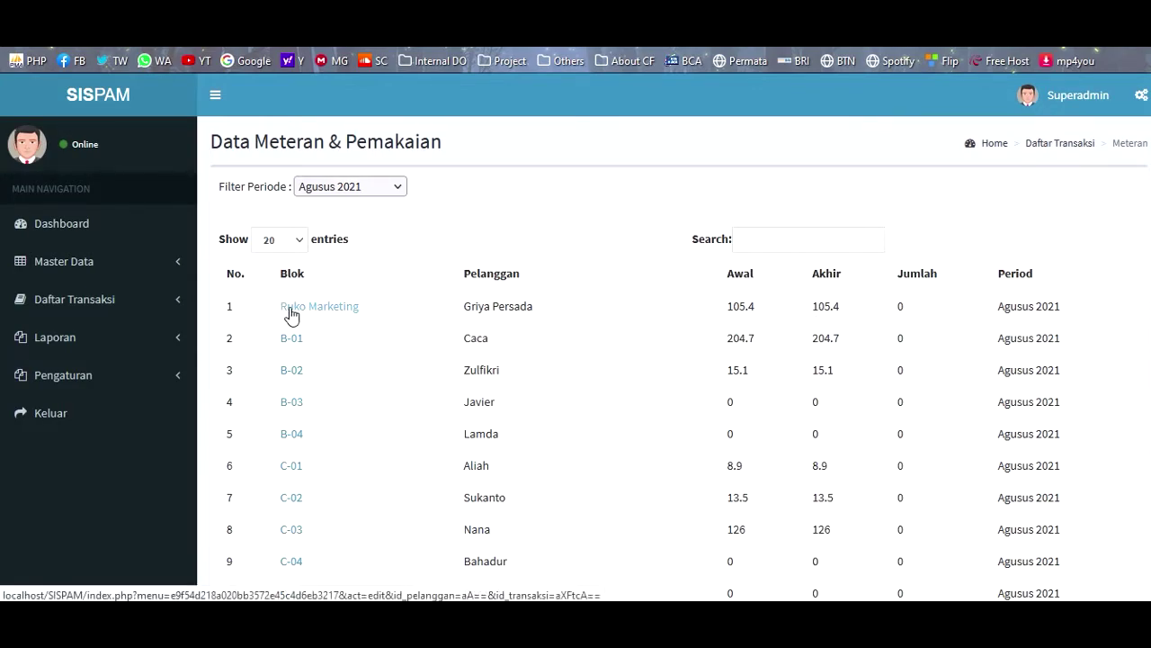
click(103, 306)
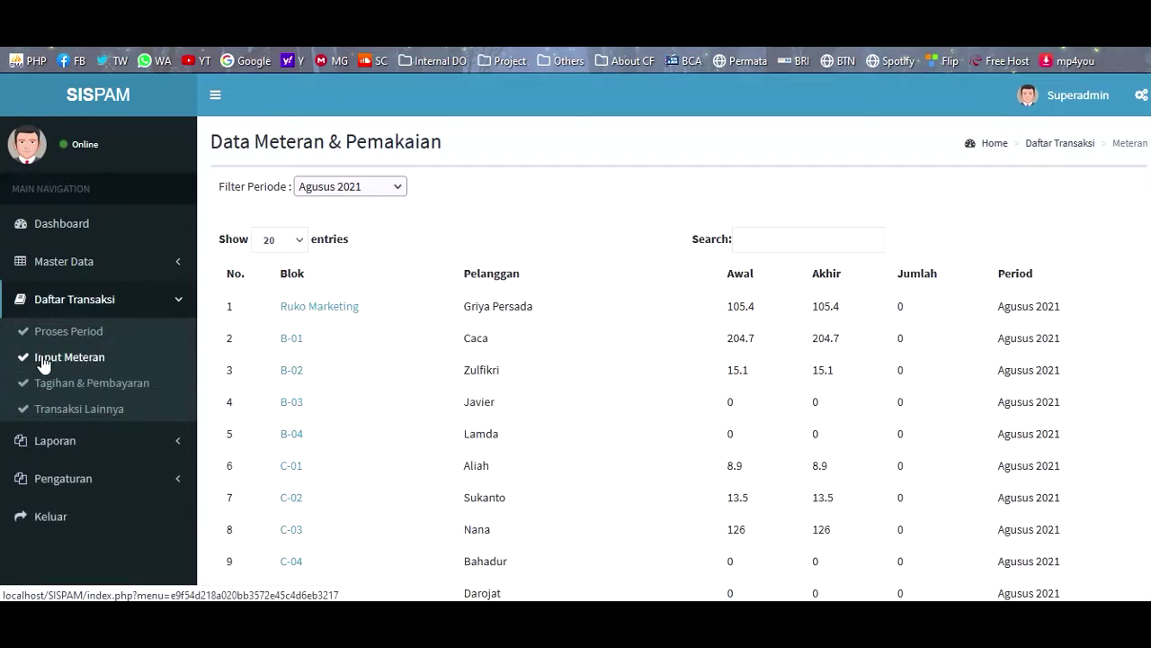
click(77, 364)
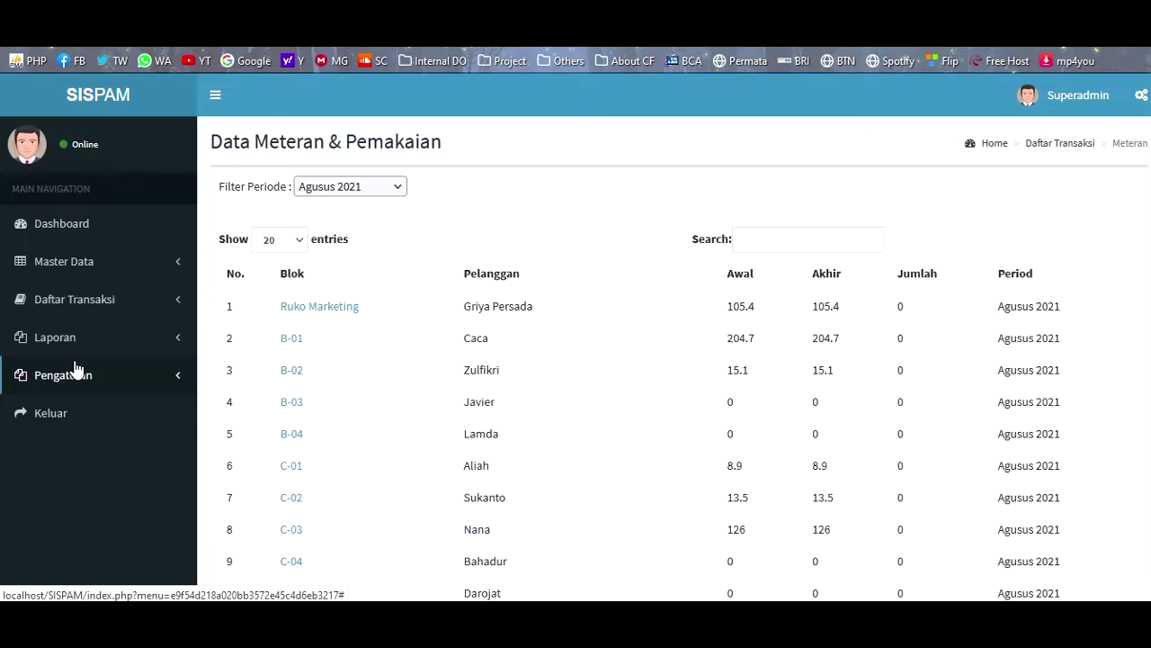
- Change Ruko Marketing's Meteran Akhir from 105.4 to 120
click(324, 319)
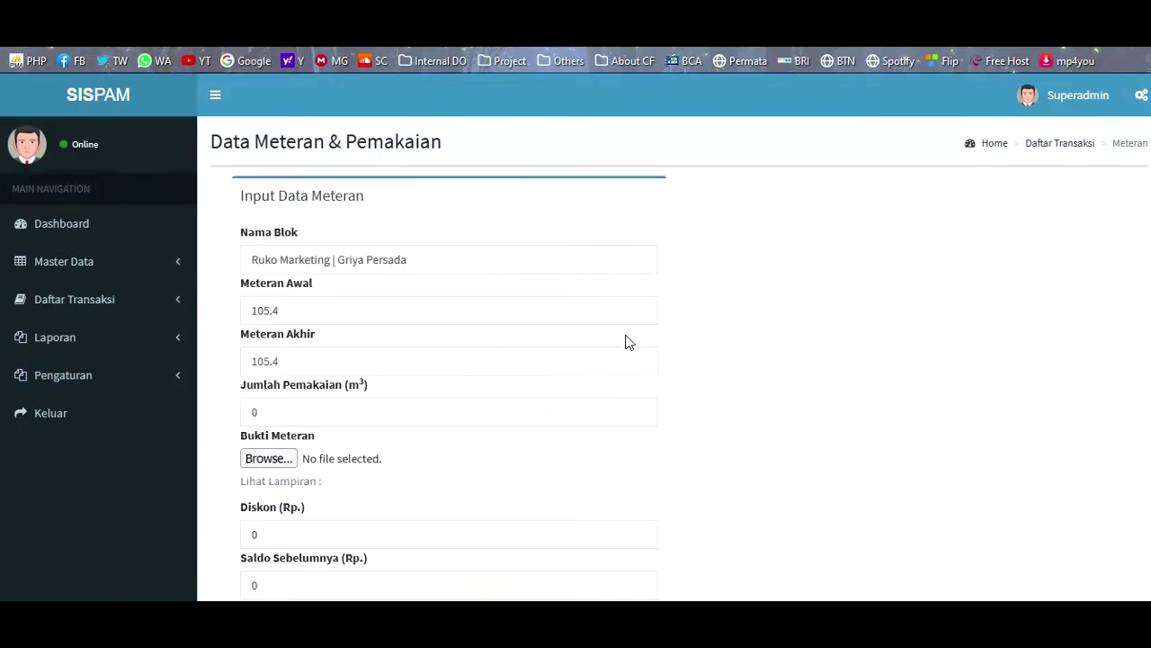
scroll(445, 365, down, 2)
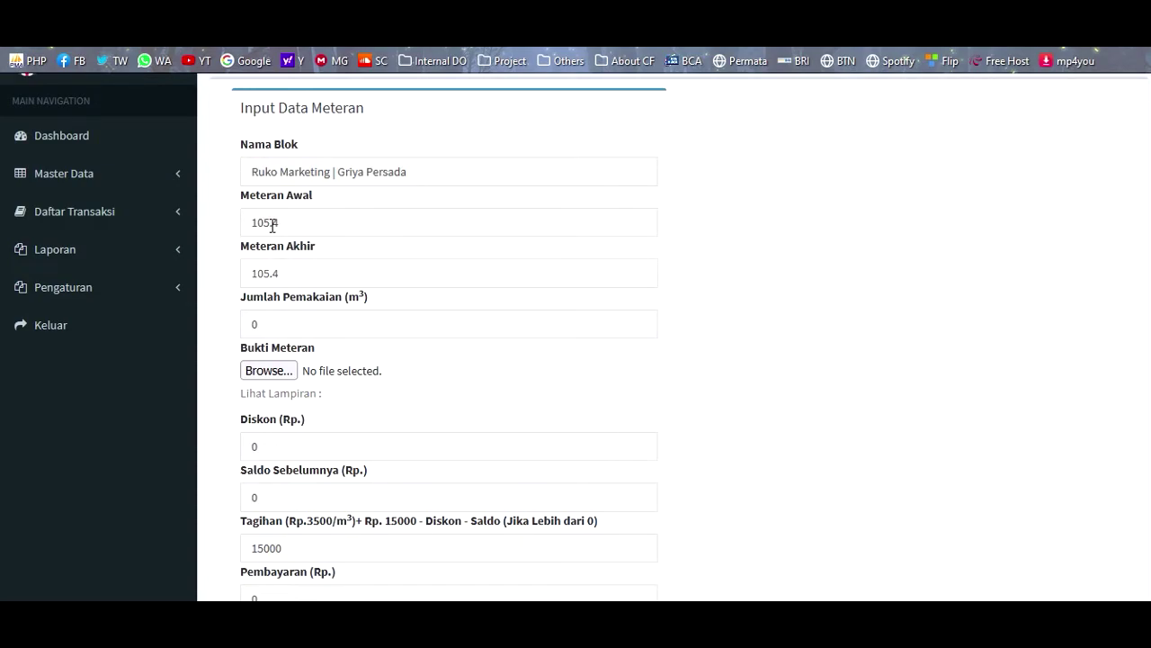
double_click(289, 273)
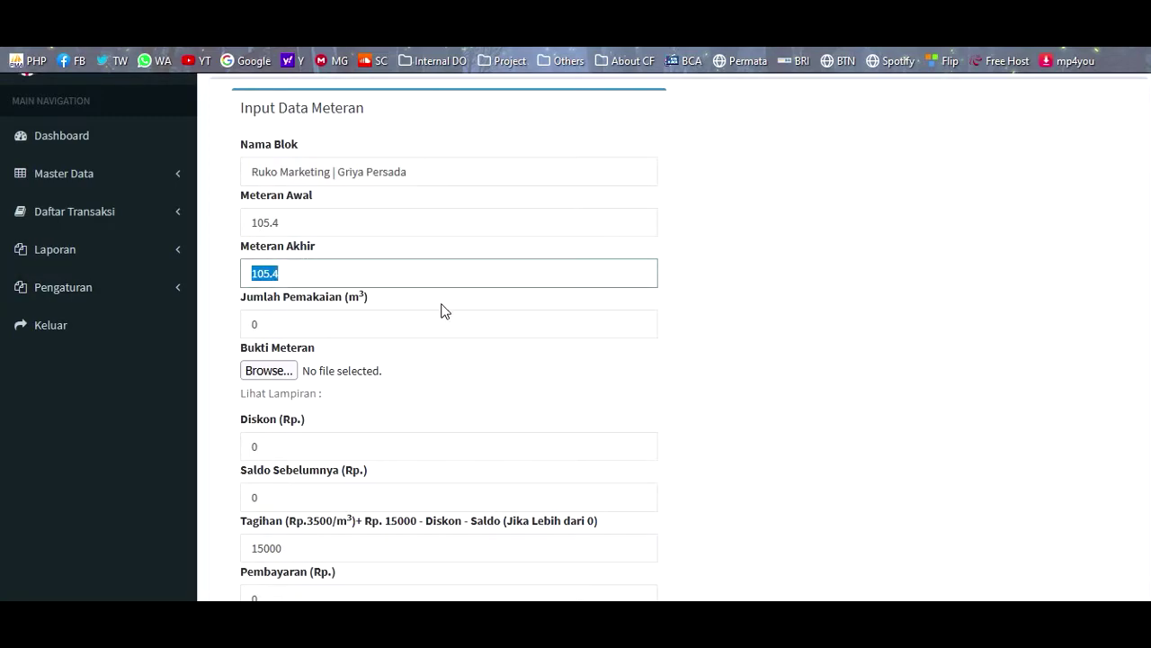
text(120)
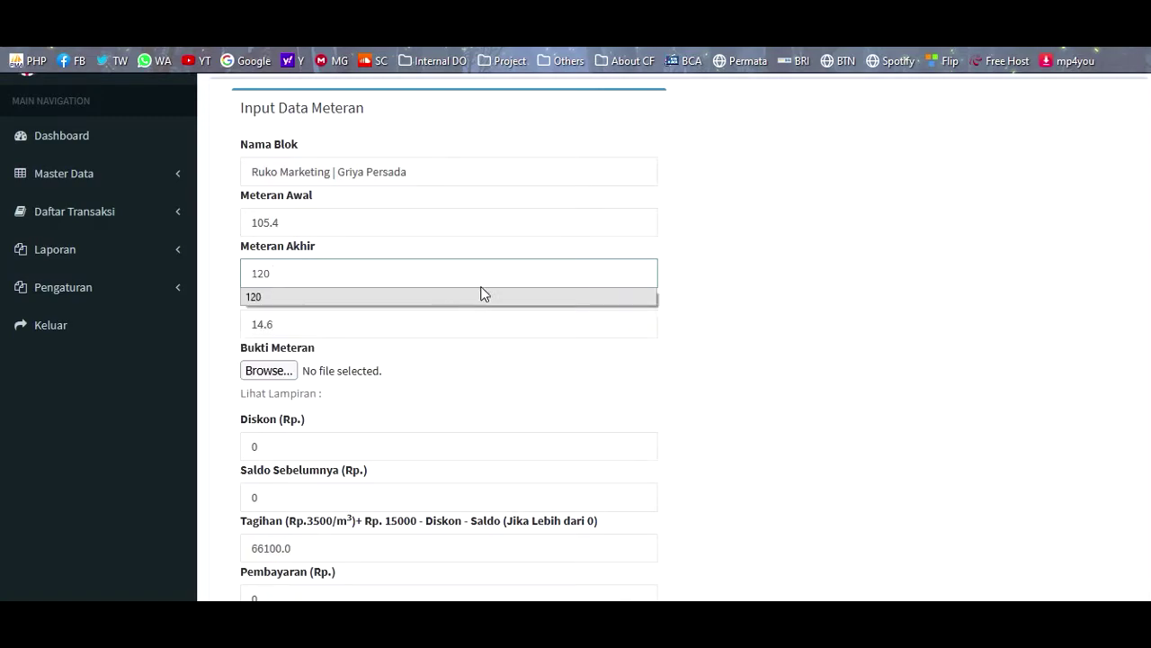
click(448, 301)
click(950, 252)
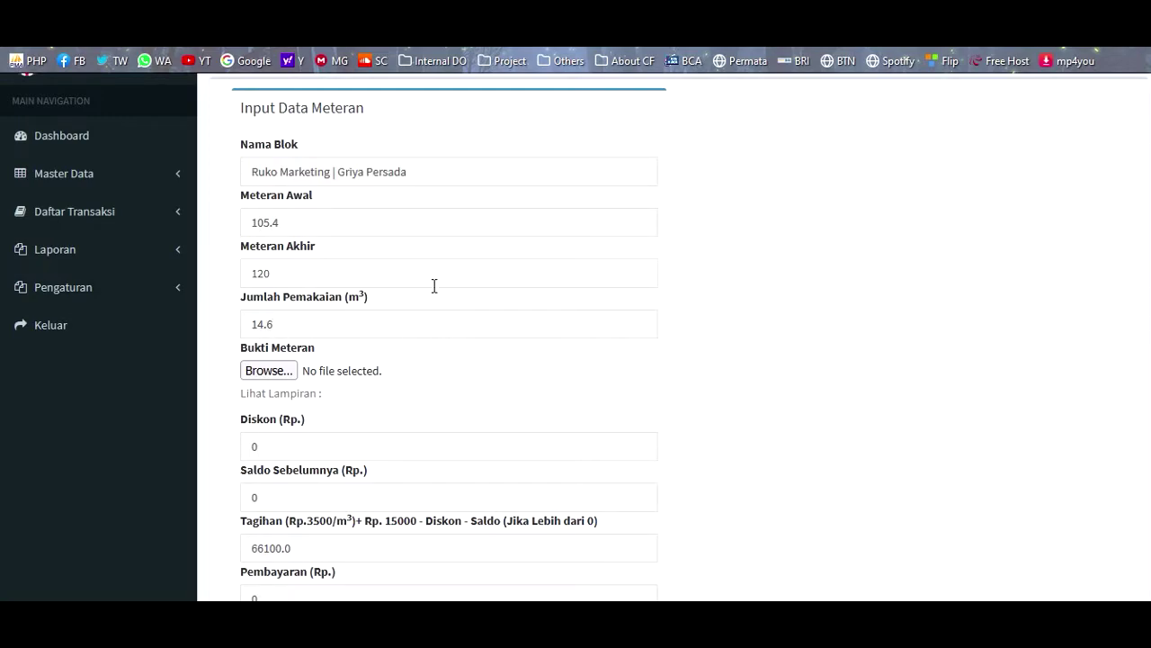
- Check the computed Tagihan of 66100, then save the meter reading and confirm
scroll(434, 286, down, 4)
click(272, 372)
double_click(272, 373)
click(291, 372)
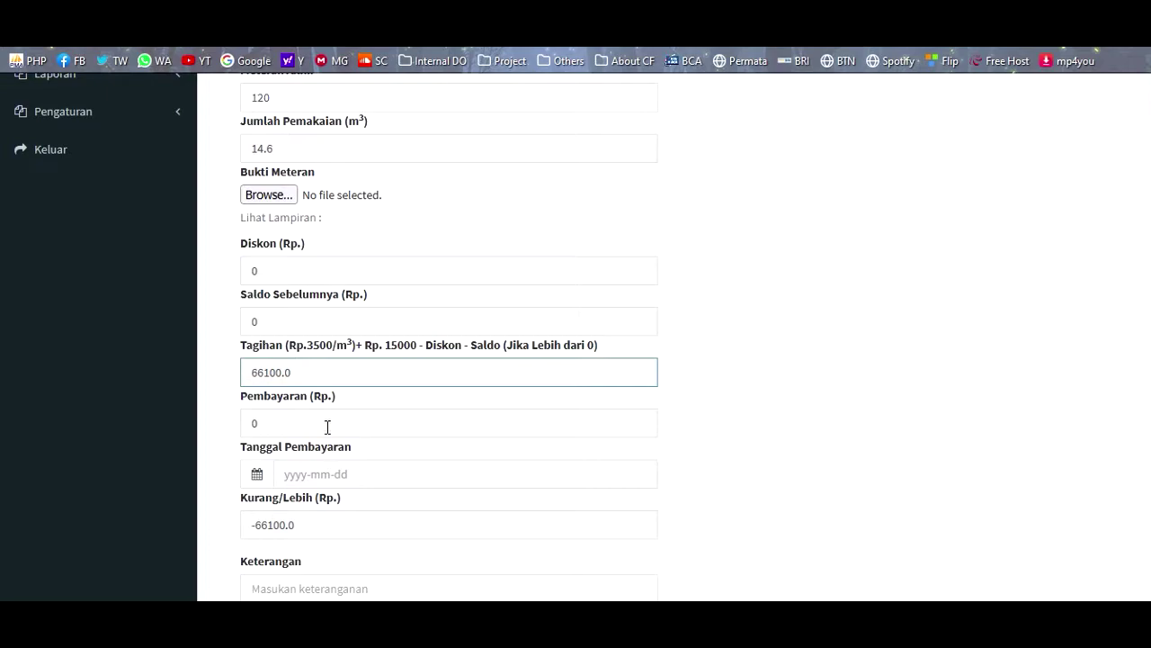
scroll(325, 425, down, 3)
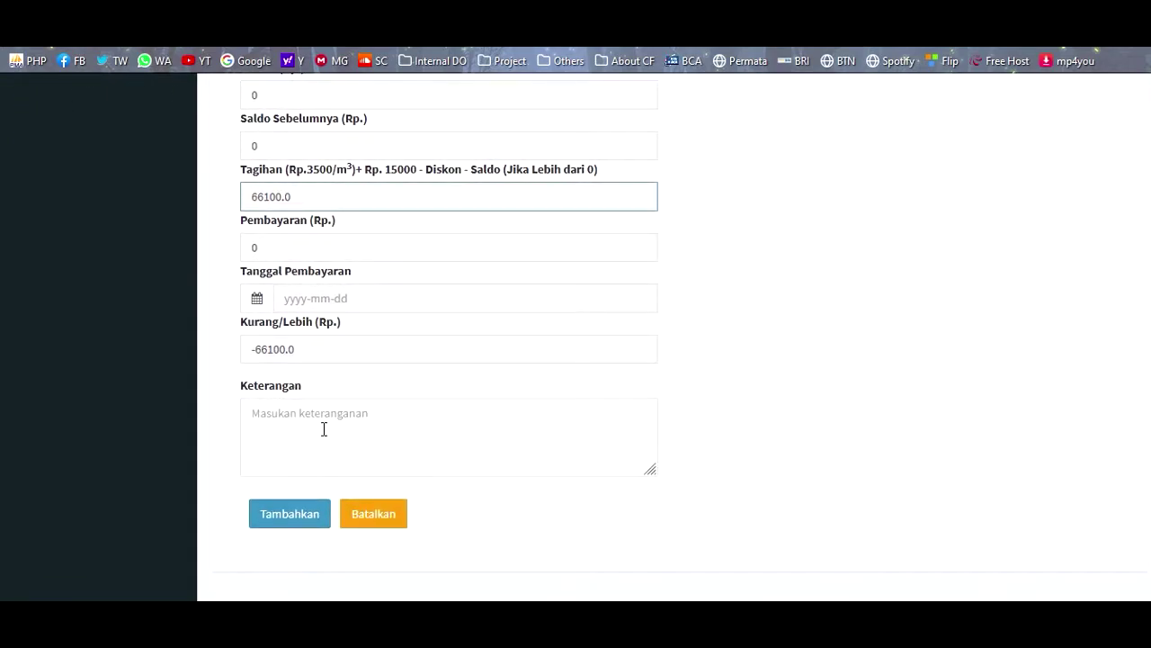
scroll(324, 429, up, 3)
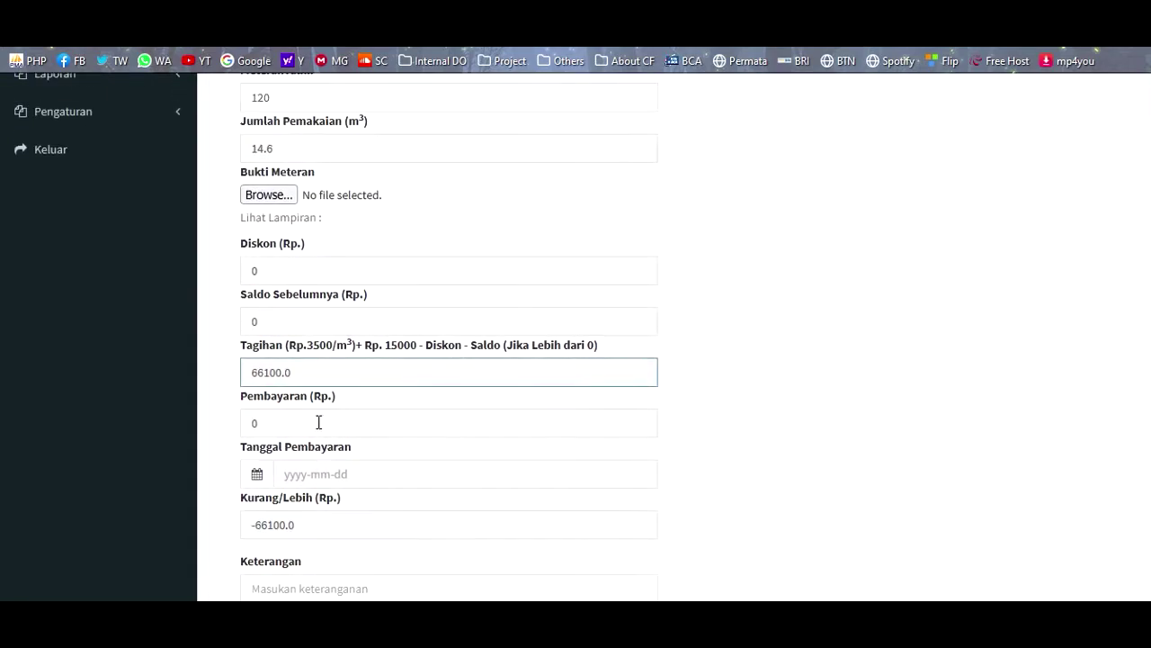
double_click(274, 377)
scroll(216, 404, down, 1)
scroll(216, 411, down, 3)
click(296, 477)
click(728, 367)
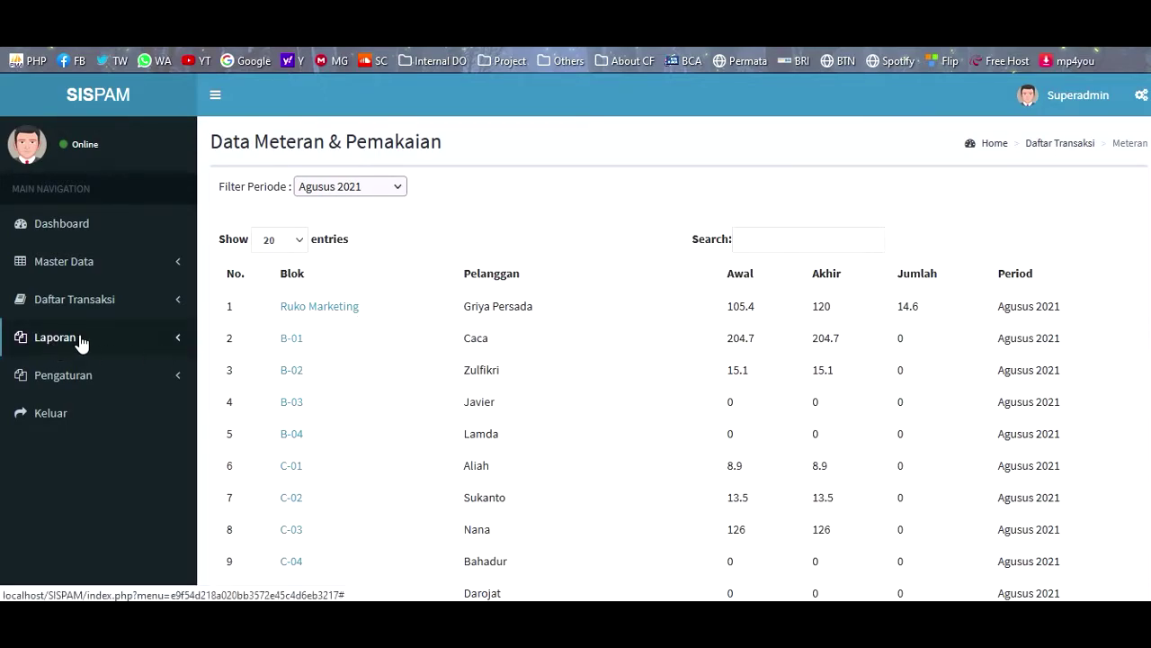
- Open Tagihan & Pembayaran and highlight Ruko Marketing's 66.100 bill row
click(93, 307)
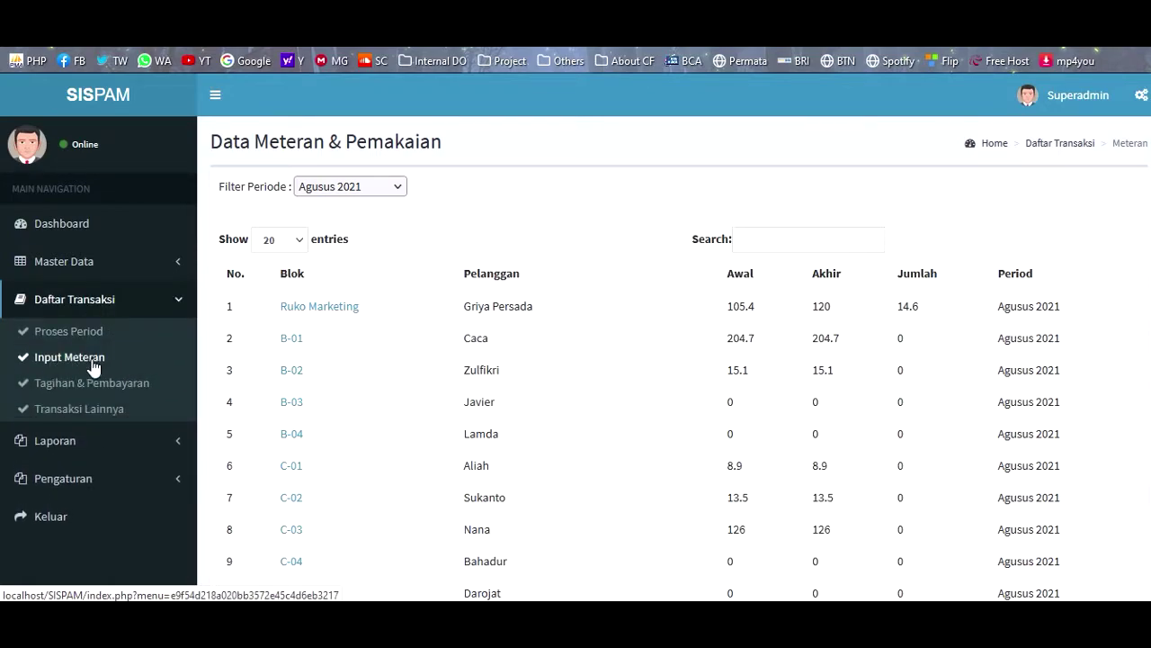
click(47, 387)
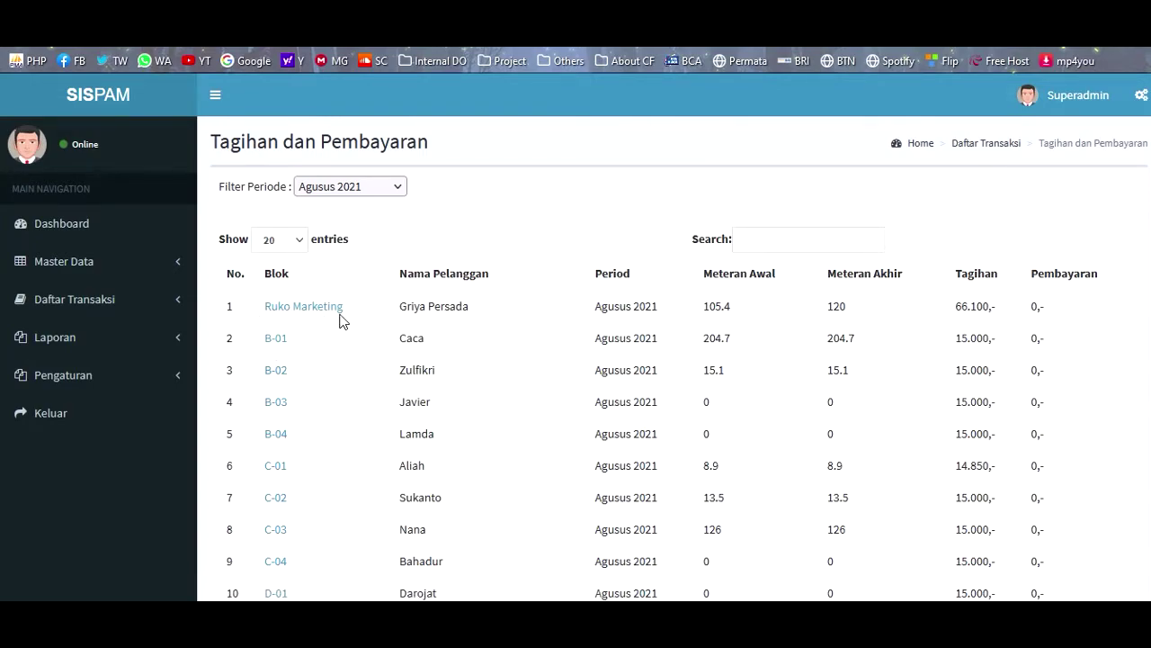
drag(406, 306, 570, 307)
click(570, 307)
- Enter a 70000 payment dated 2021-08-17 on Ruko Marketing's bill
click(306, 311)
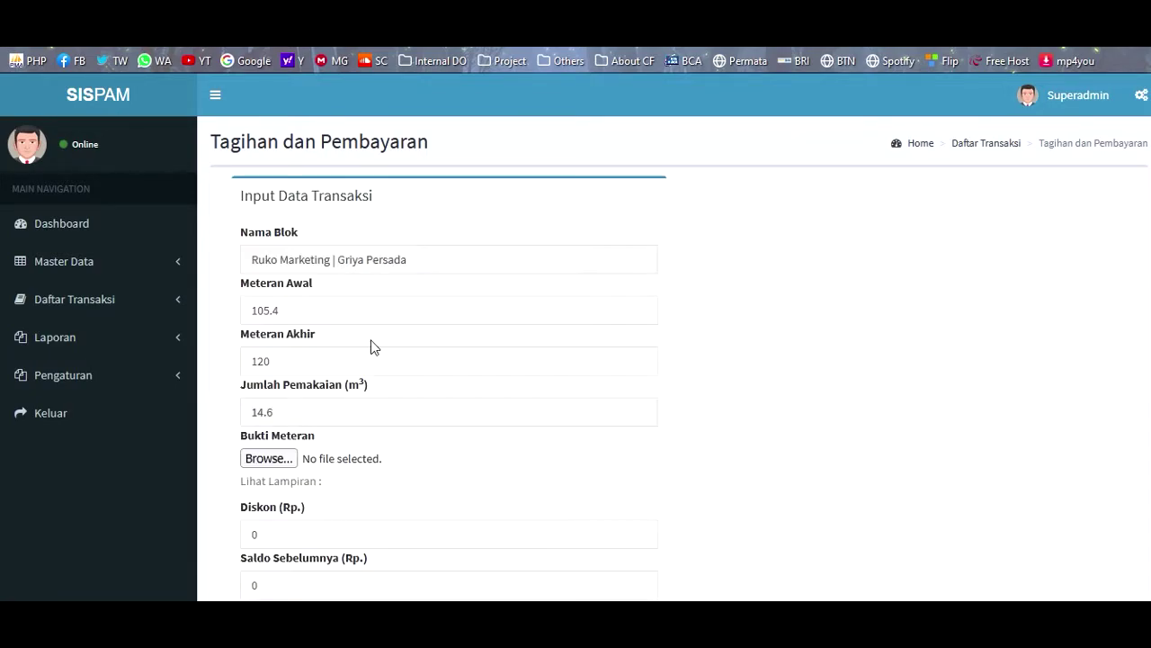
scroll(364, 346, down, 2)
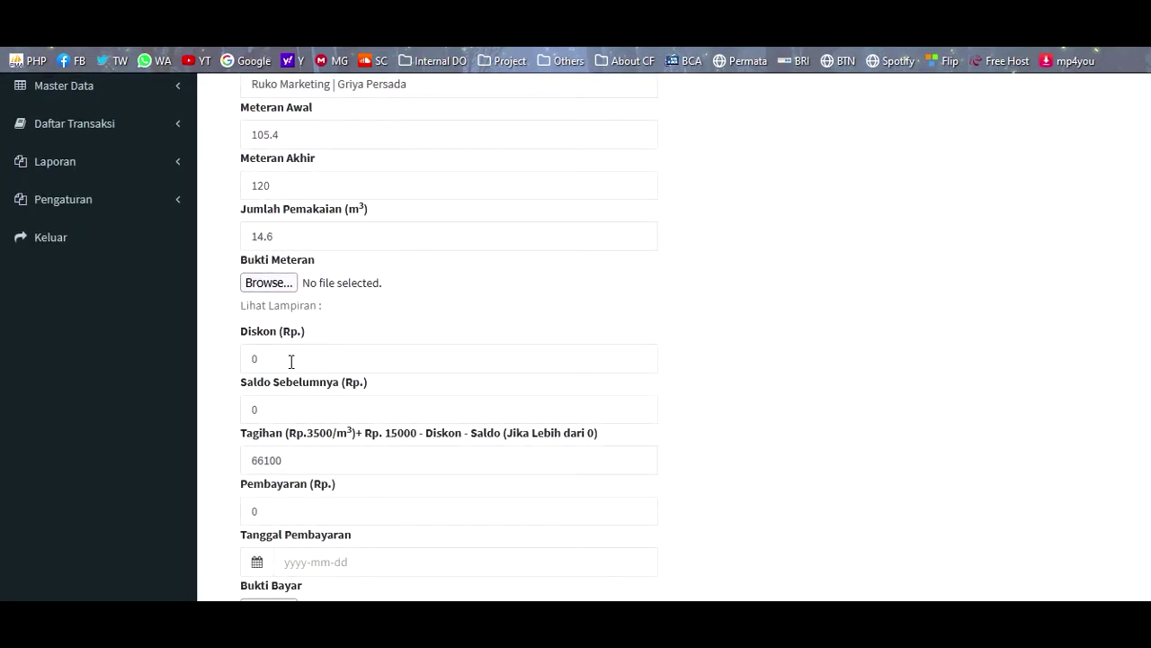
scroll(261, 416, down, 2)
click(272, 424)
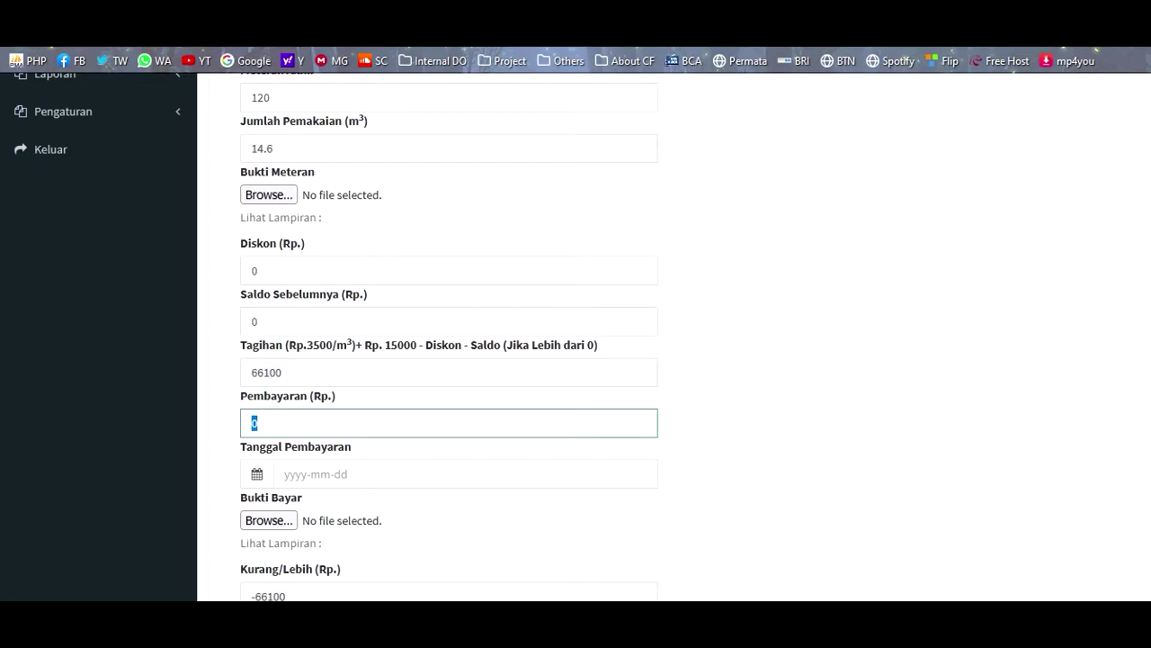
text(7)
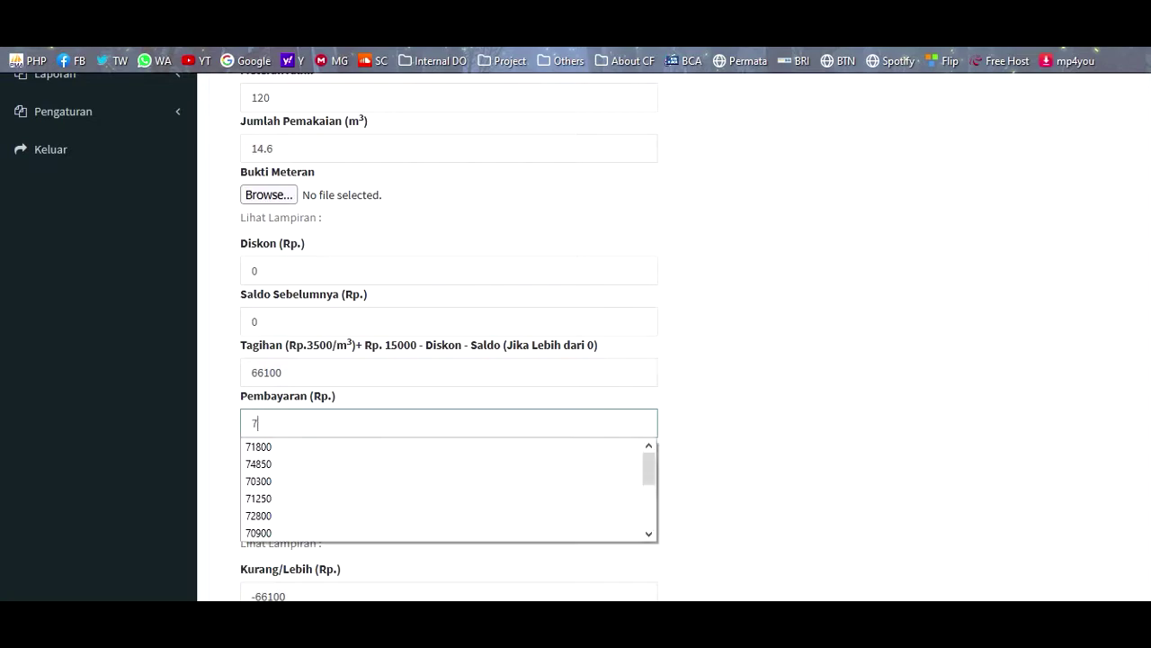
text(0000)
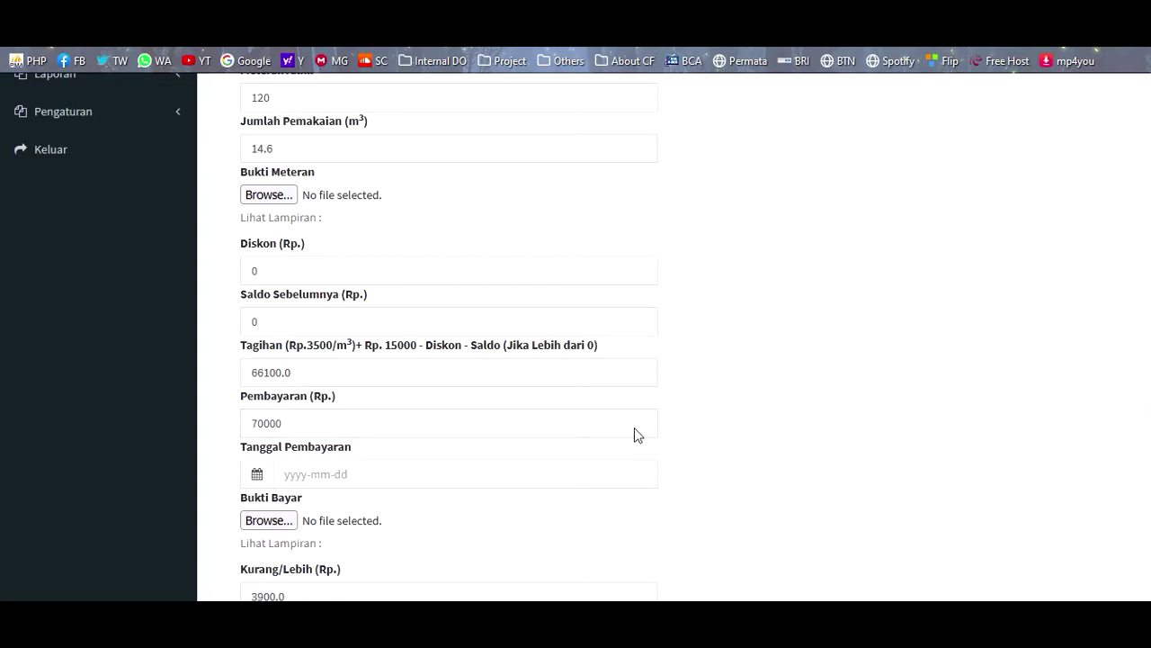
click(355, 474)
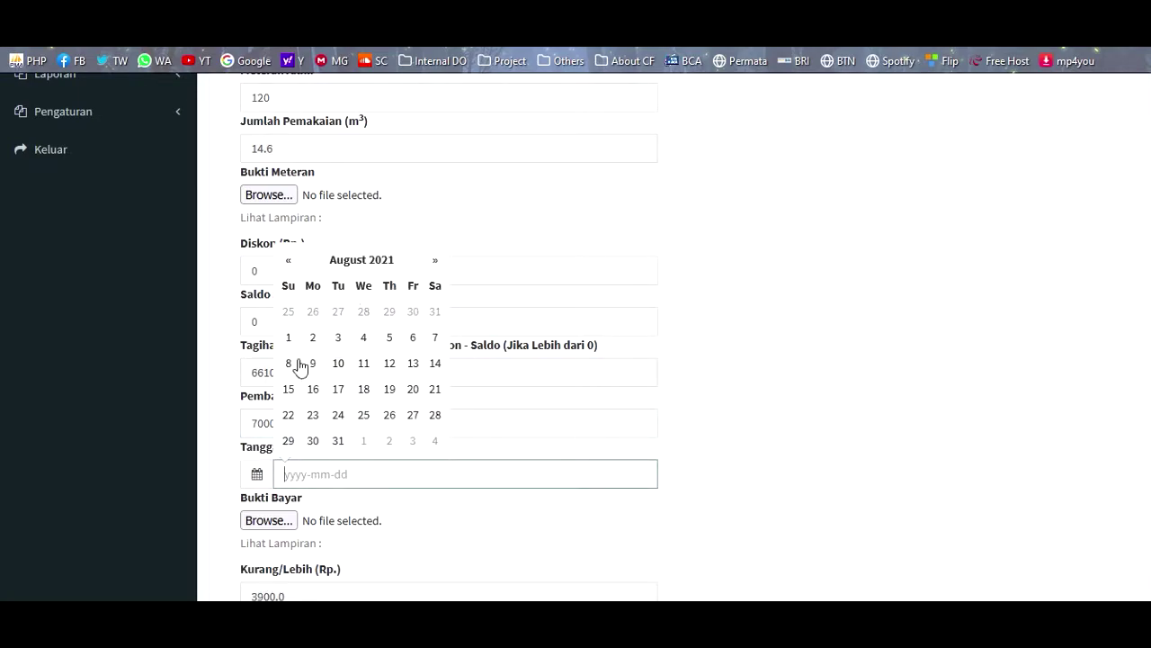
click(339, 390)
scroll(894, 411, down, 2)
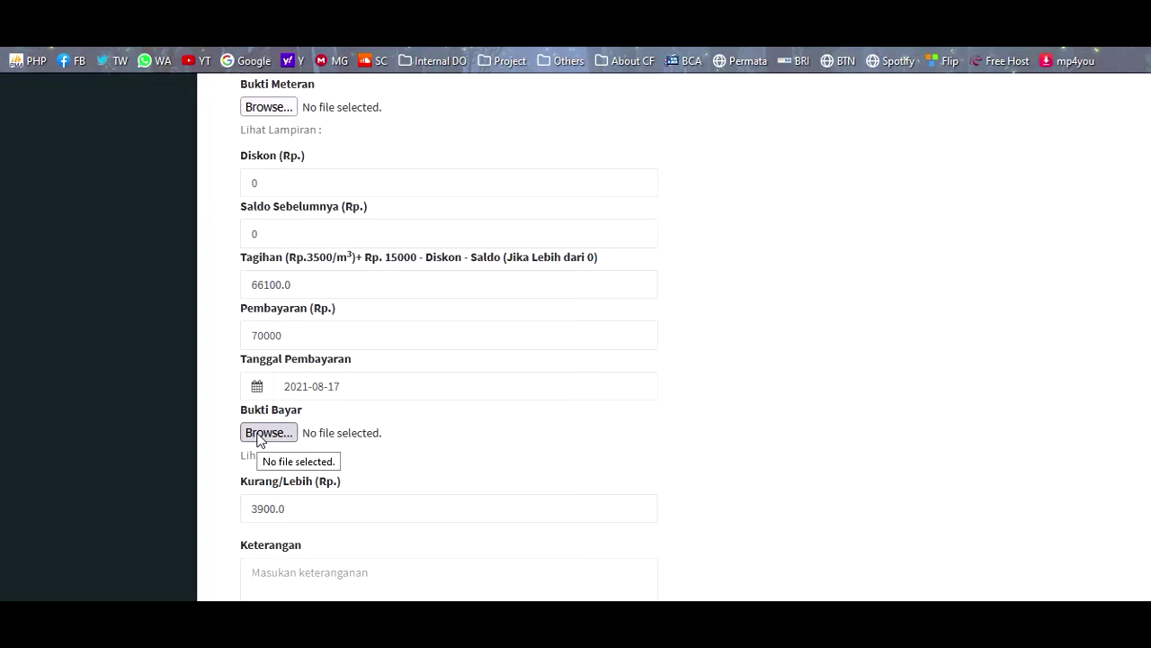
- Attach E:\My Folder\Bukti Pembayaran\Admin rek1.jpg as proof and save the 70.000 payment
click(260, 434)
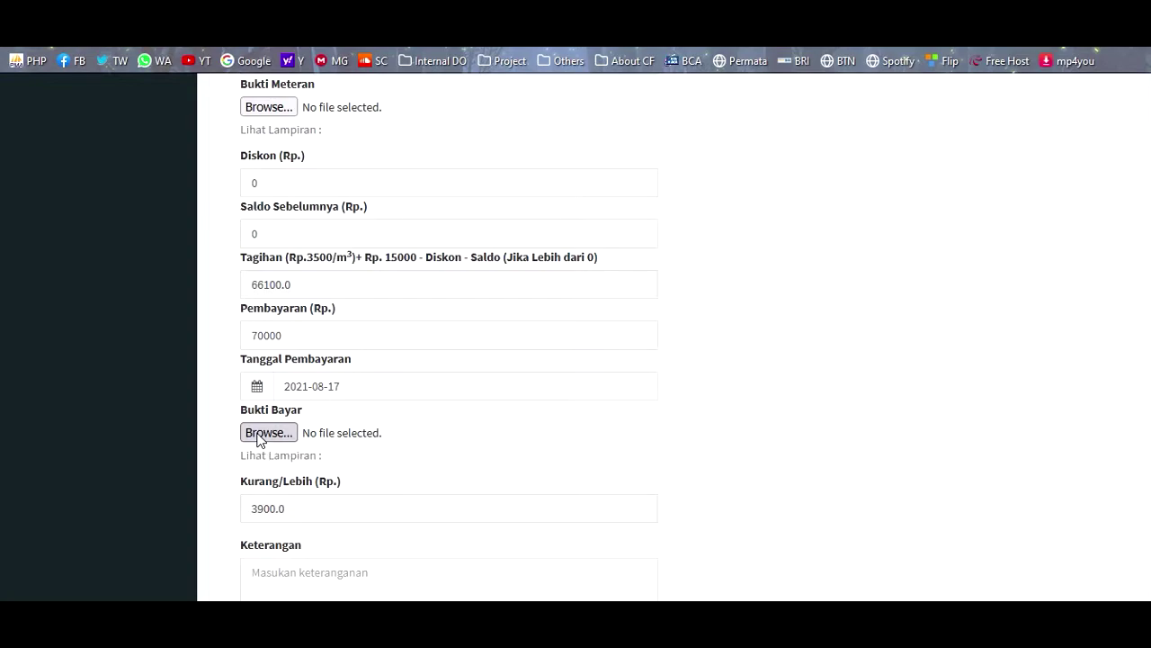
scroll(537, 322, down, 1)
click(509, 346)
double_click(625, 206)
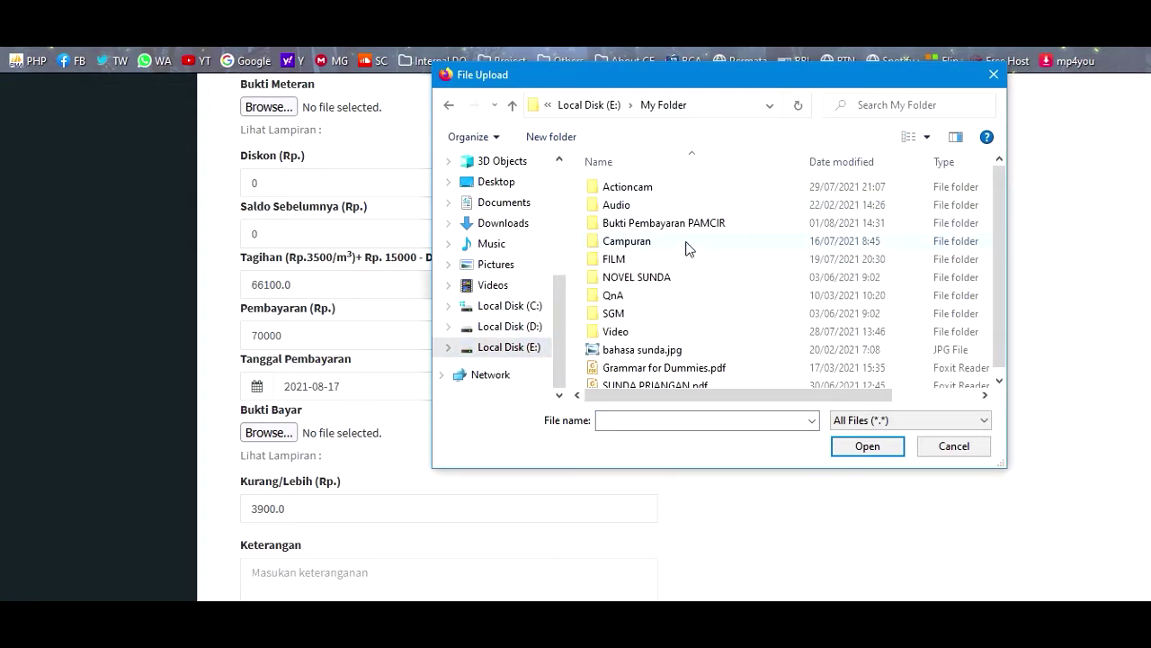
double_click(673, 220)
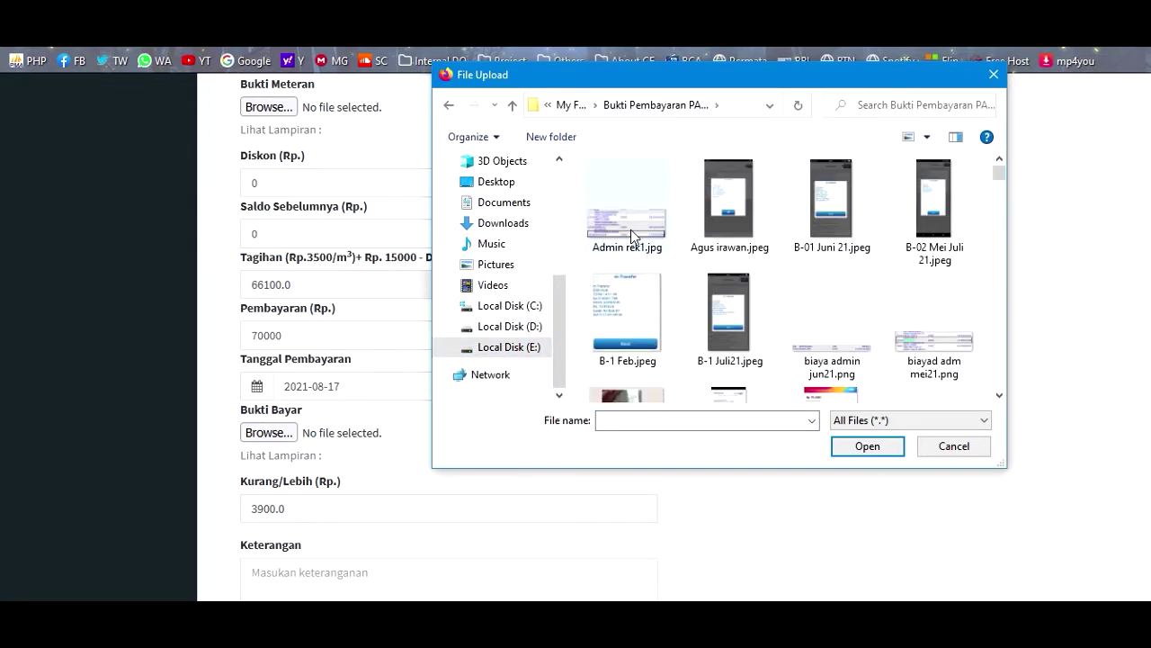
double_click(631, 229)
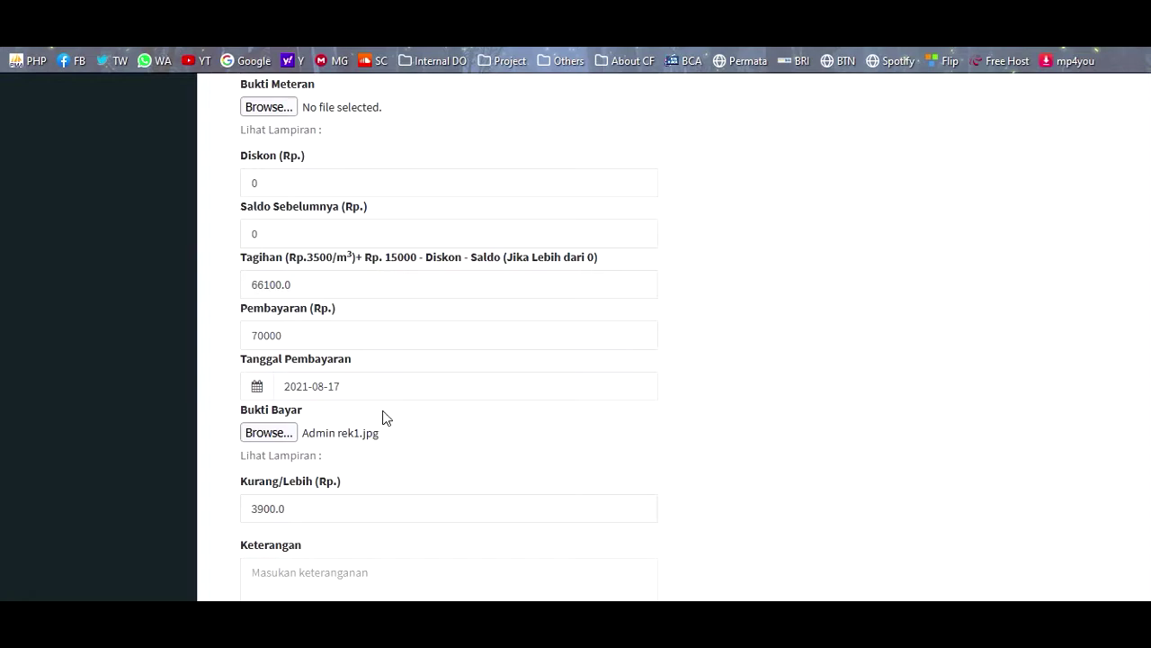
scroll(340, 459, down, 2)
click(308, 504)
click(728, 368)
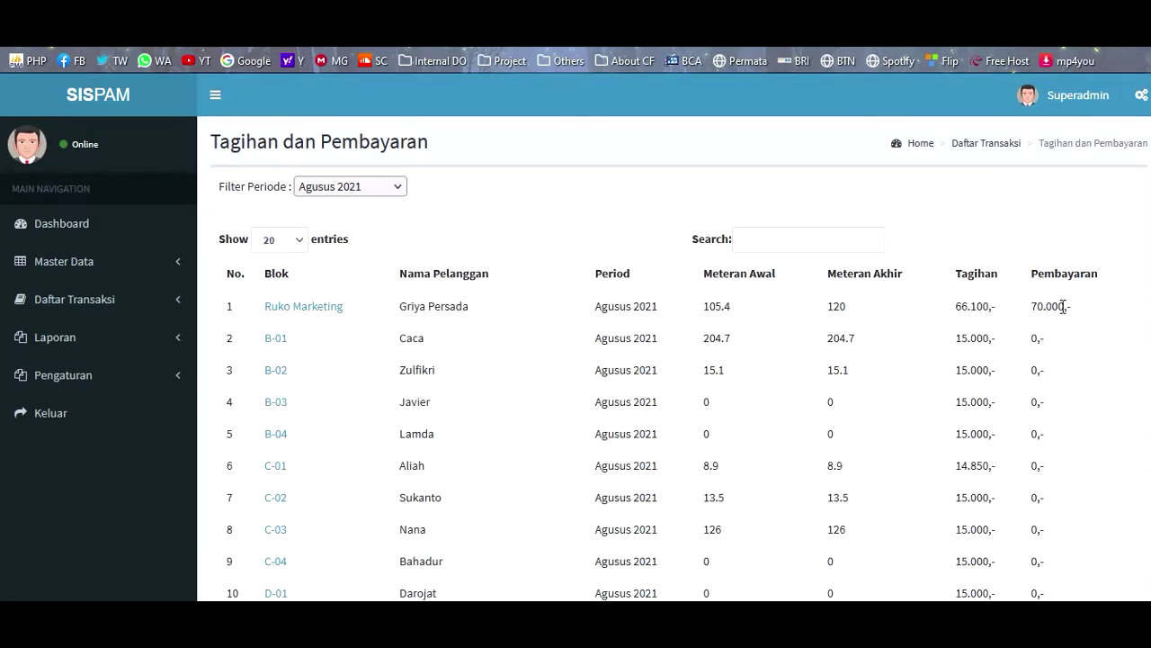
click(333, 307)
scroll(380, 317, down, 5)
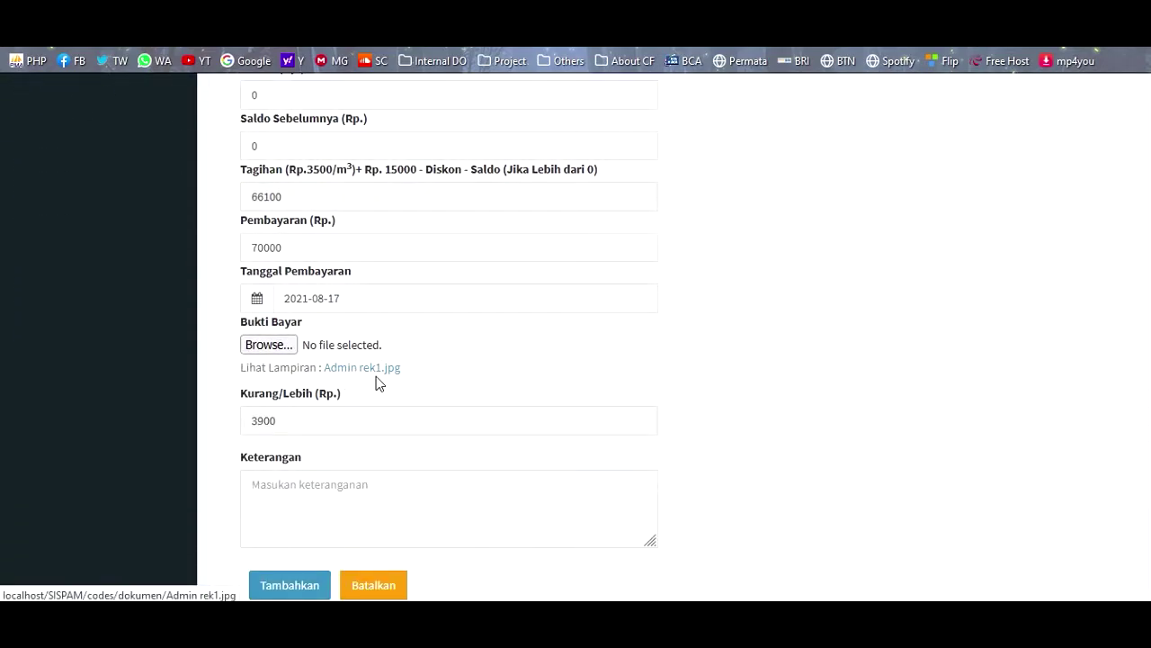
click(374, 367)
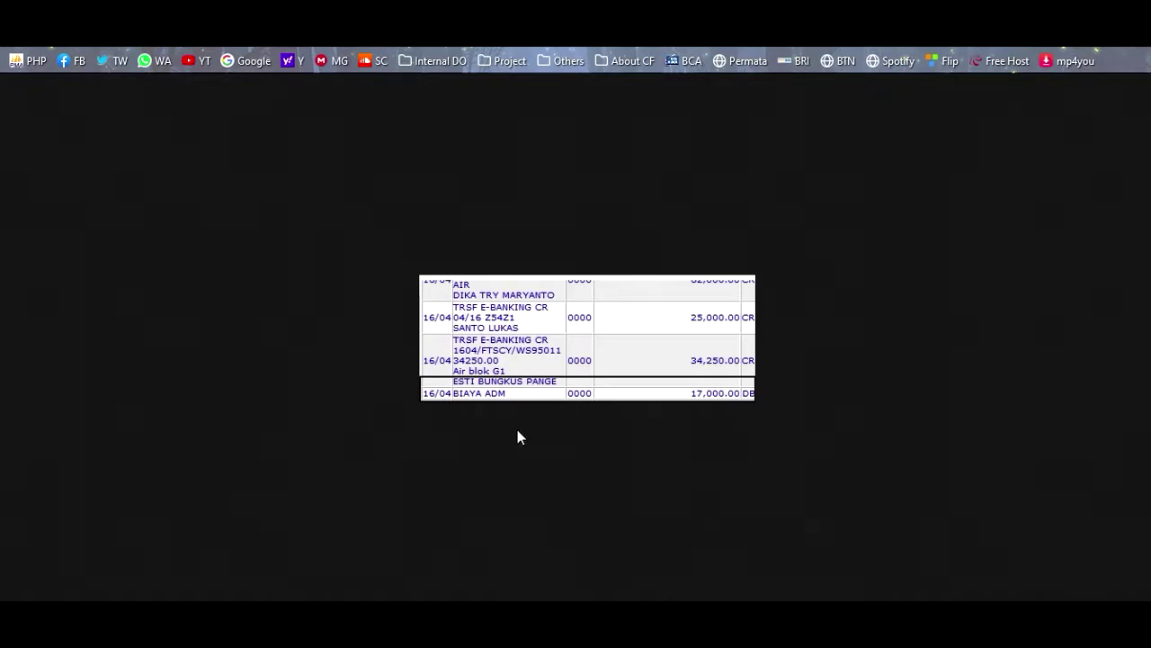
click(234, 17)
click(364, 16)
click(117, 16)
click(225, 16)
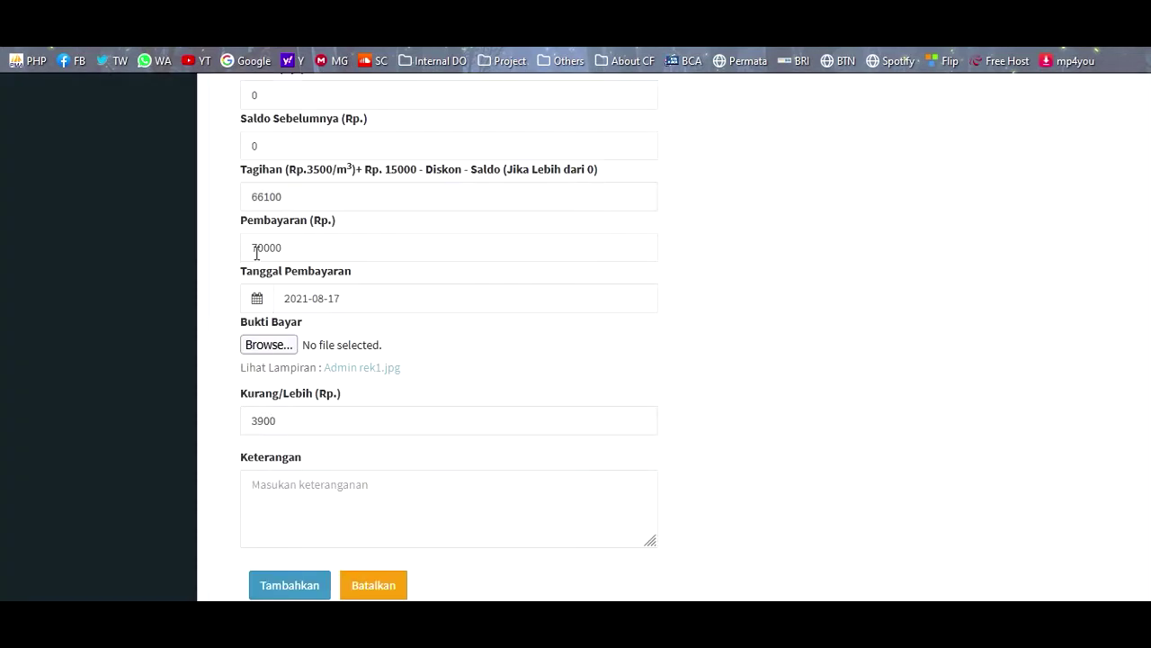
scroll(284, 409, down, 2)
click(364, 479)
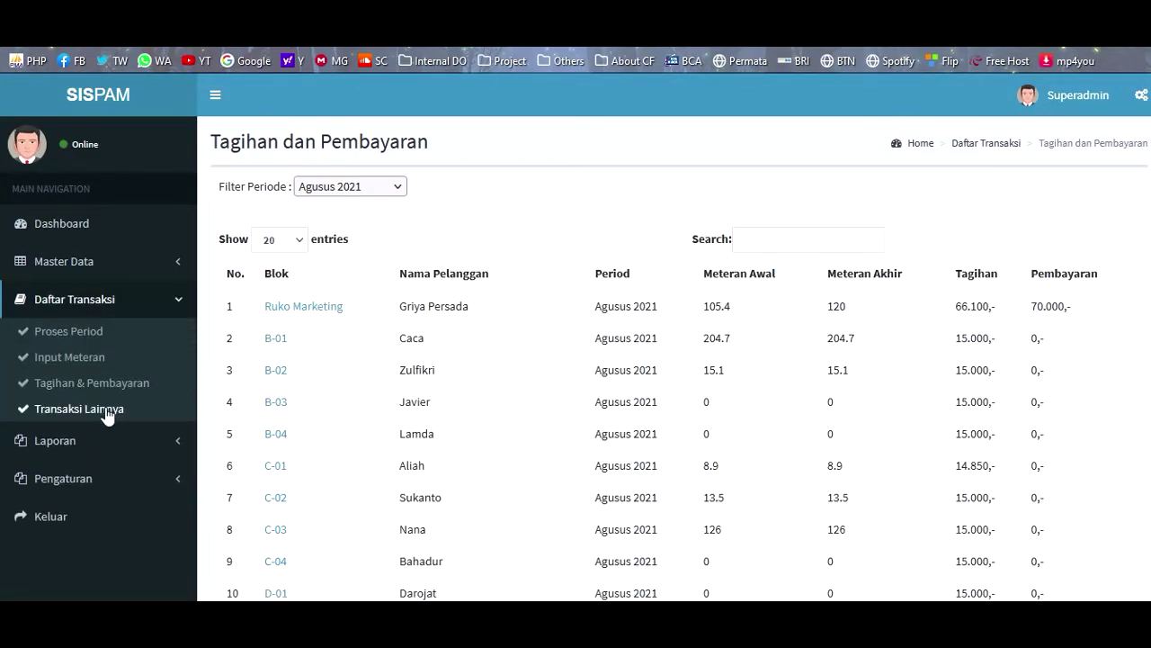
- Open the Transaksi Lainnya page and begin adding a new other transaction
click(79, 412)
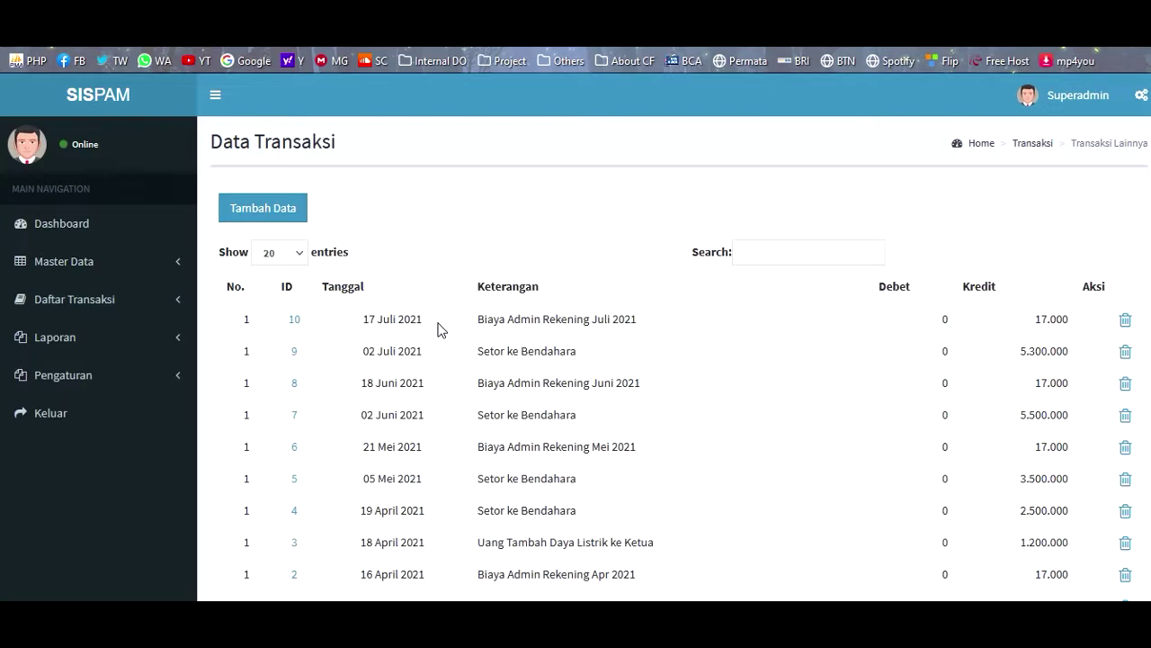
click(274, 214)
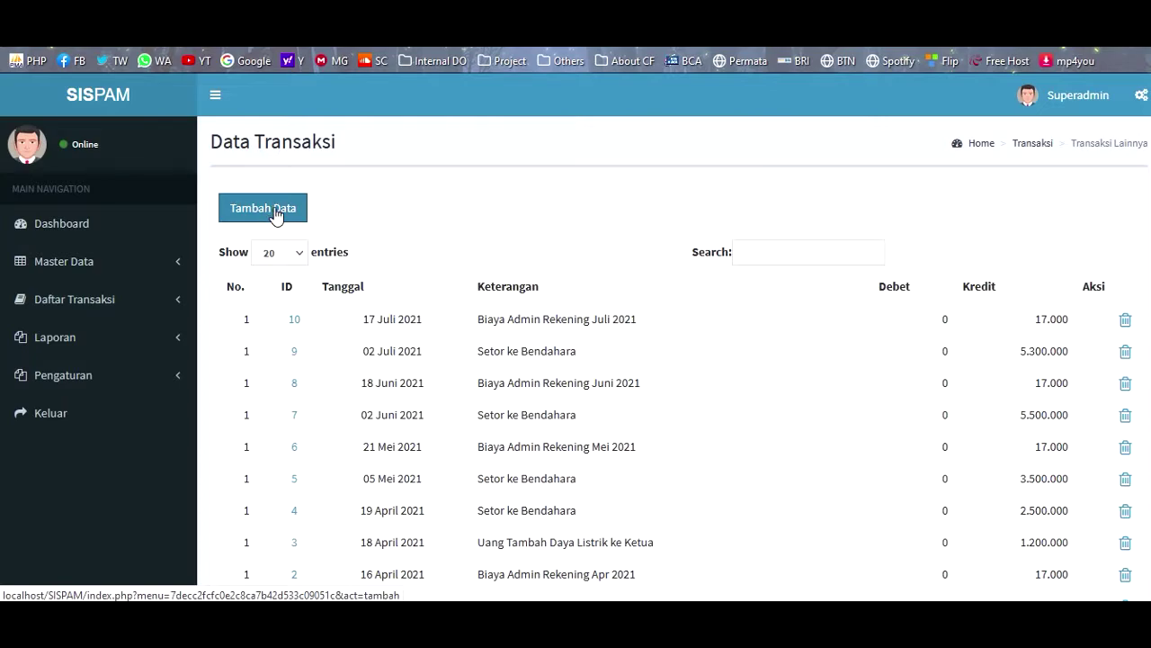
- Start a Kredit transaction with amount 56000 and title Perbaikan Pipa
click(325, 257)
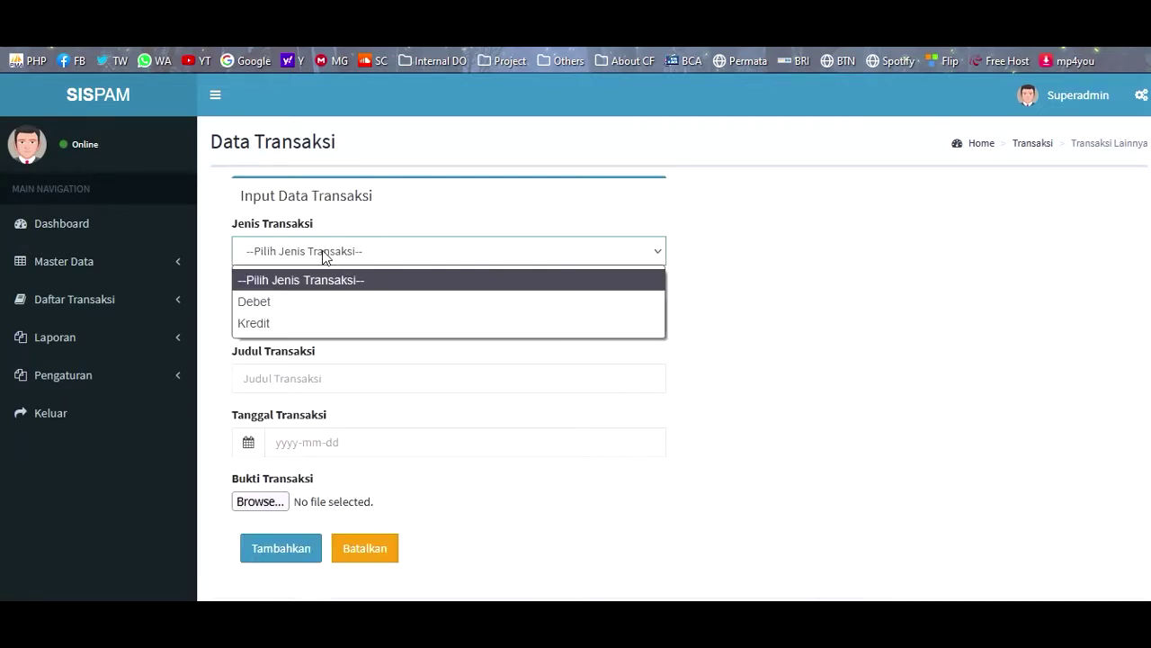
click(265, 329)
click(284, 317)
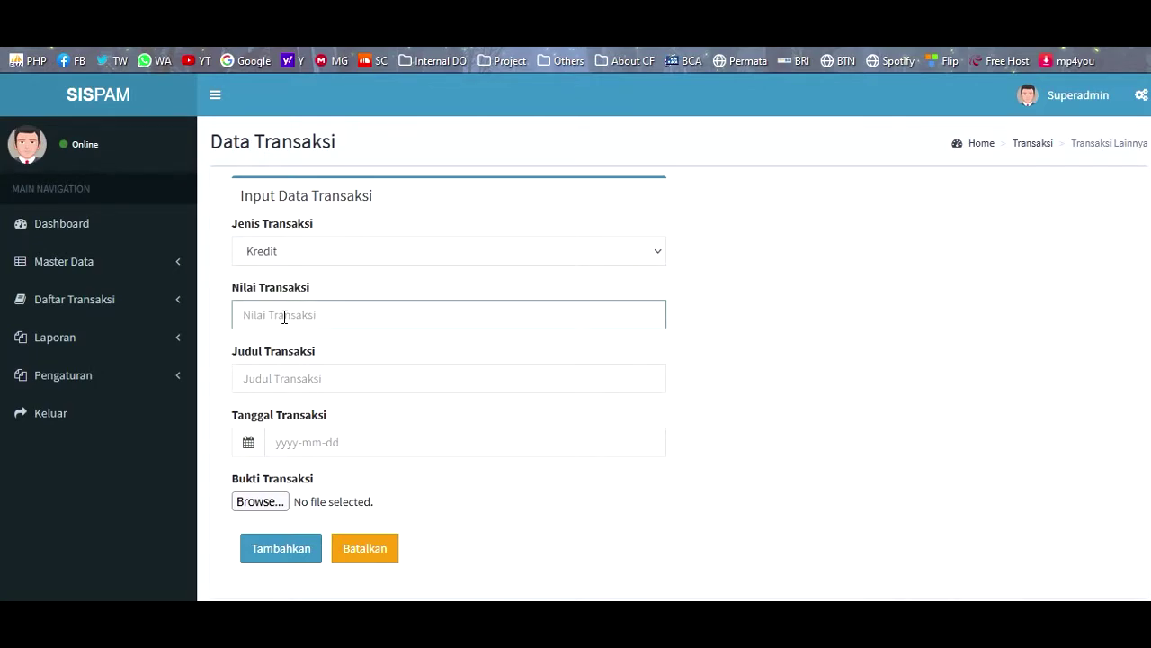
text(560000)
key(Tab)
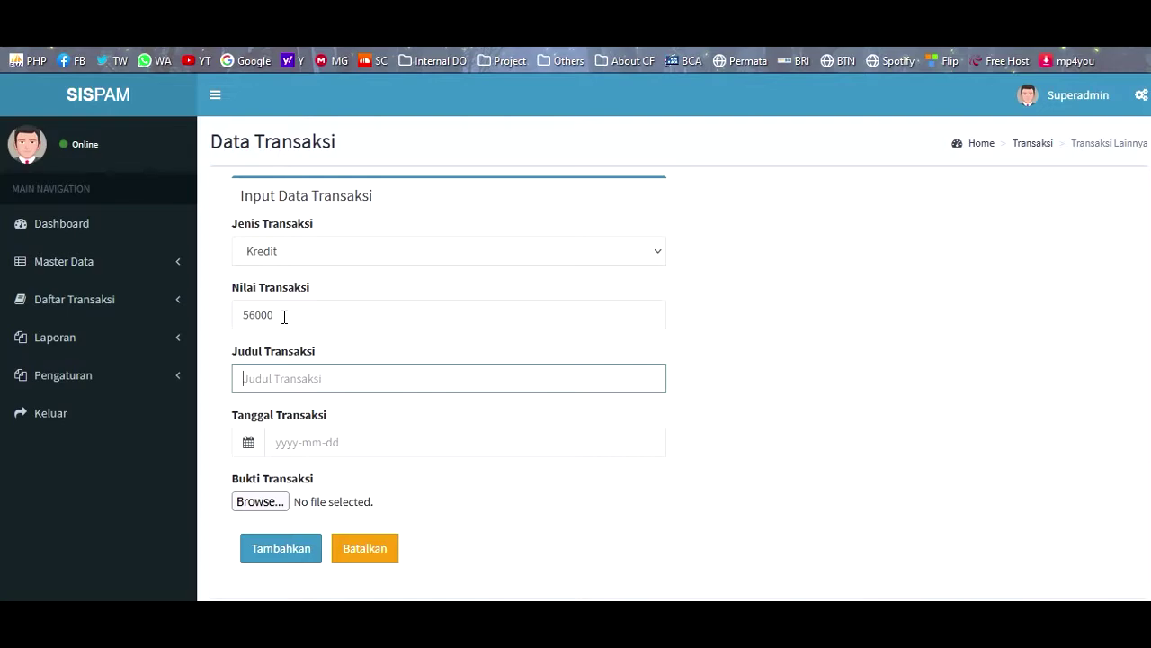
text(Perbaikan Pipa)
- Date it 18 August 2021, attach F-6 Juli 2021.jpeg as proof, and save it
click(312, 450)
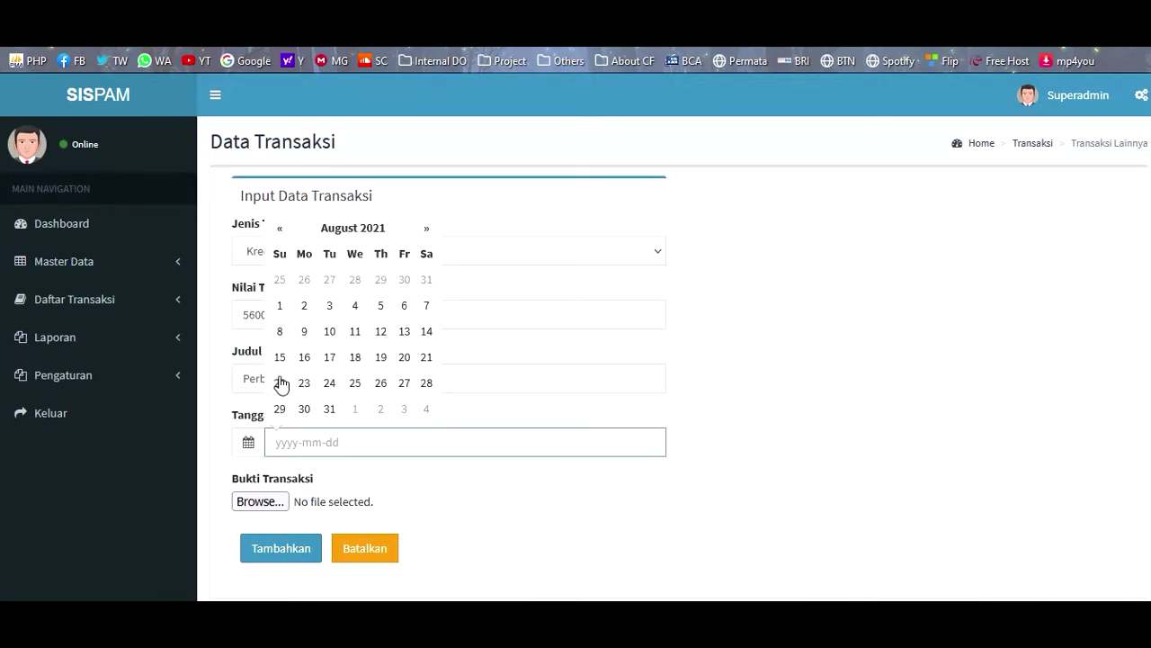
click(355, 357)
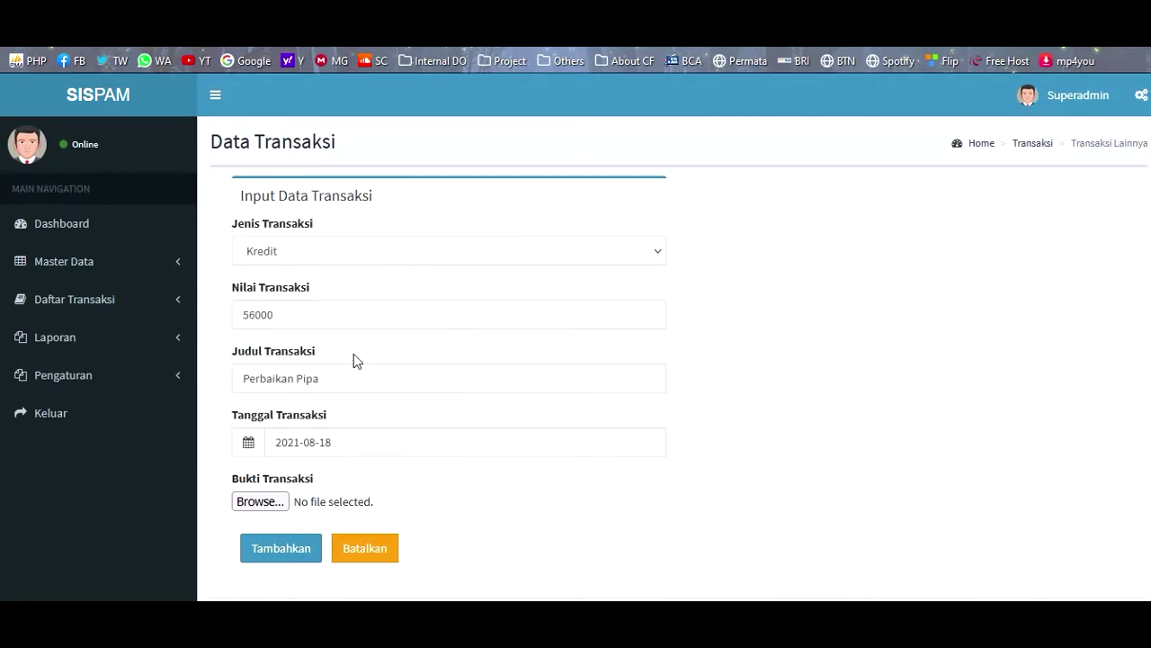
click(260, 501)
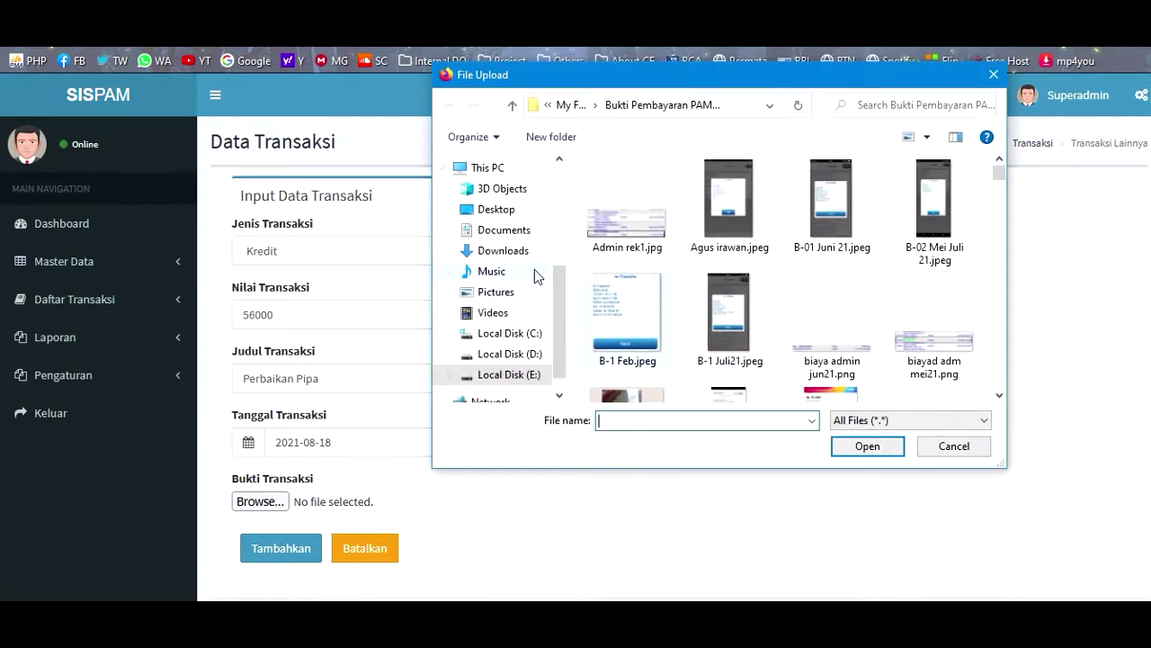
scroll(838, 229, down, 5)
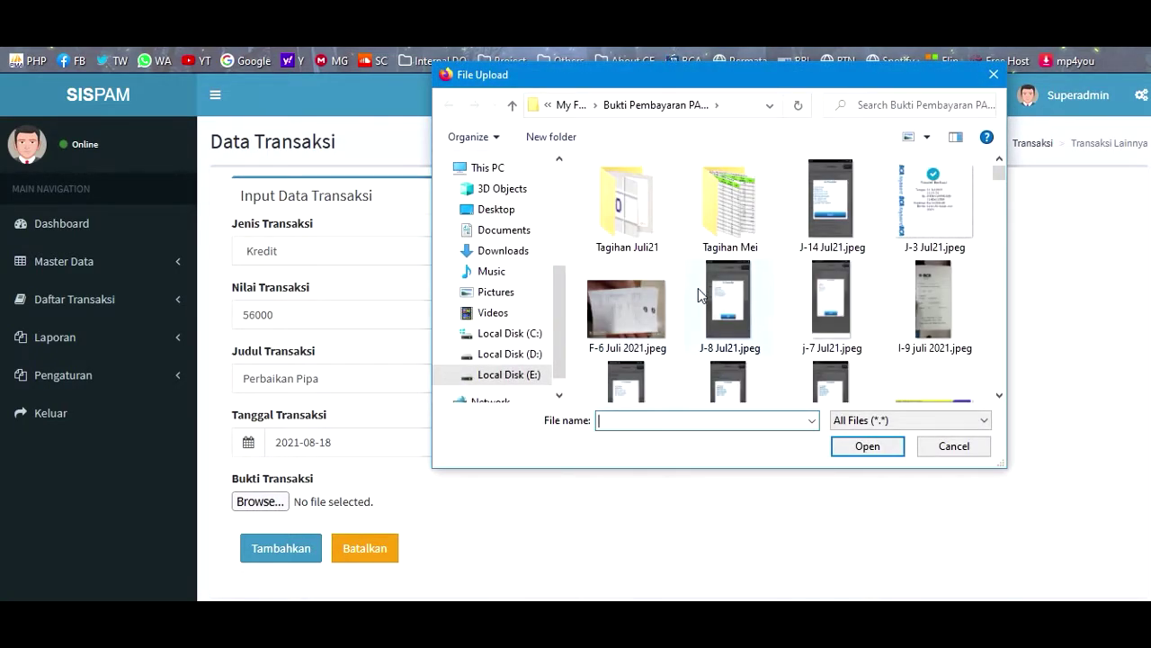
click(641, 316)
double_click(641, 316)
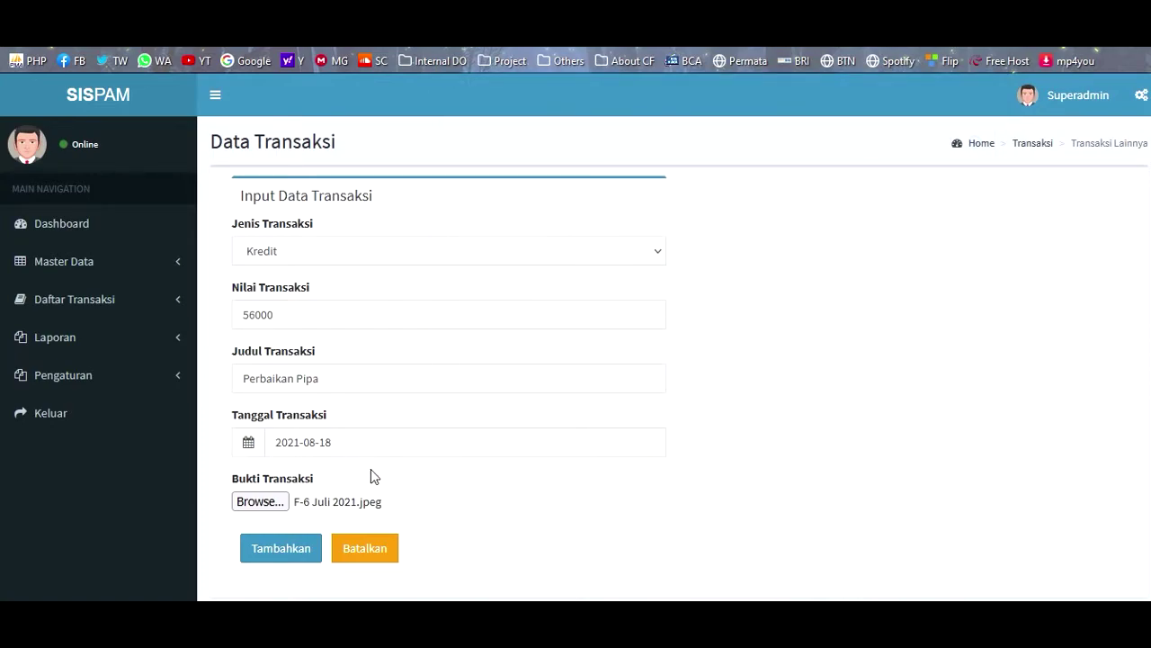
click(274, 551)
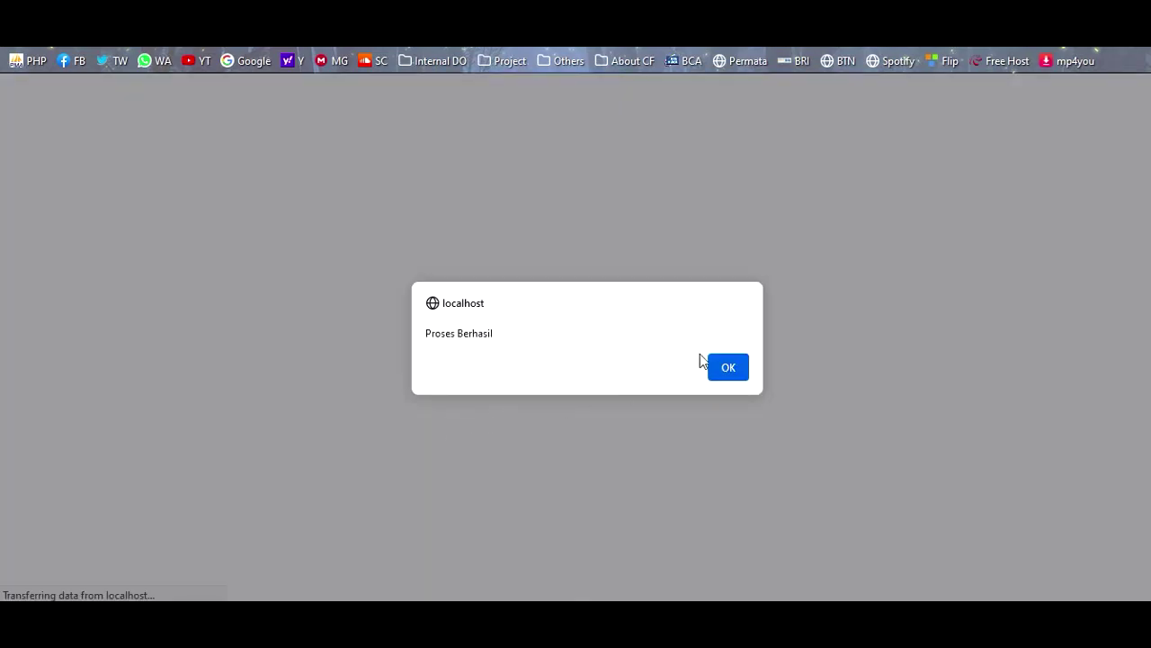
- Dismiss the 'Proses Berhasil' notice and go back to the Dashboard
click(732, 367)
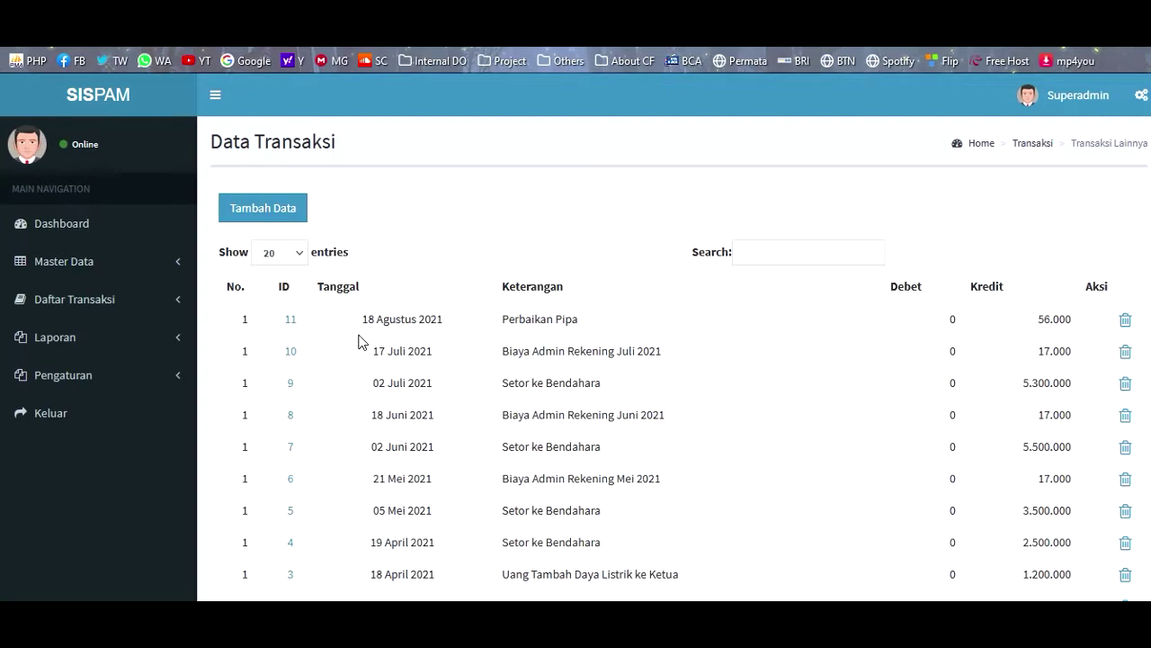
click(99, 103)
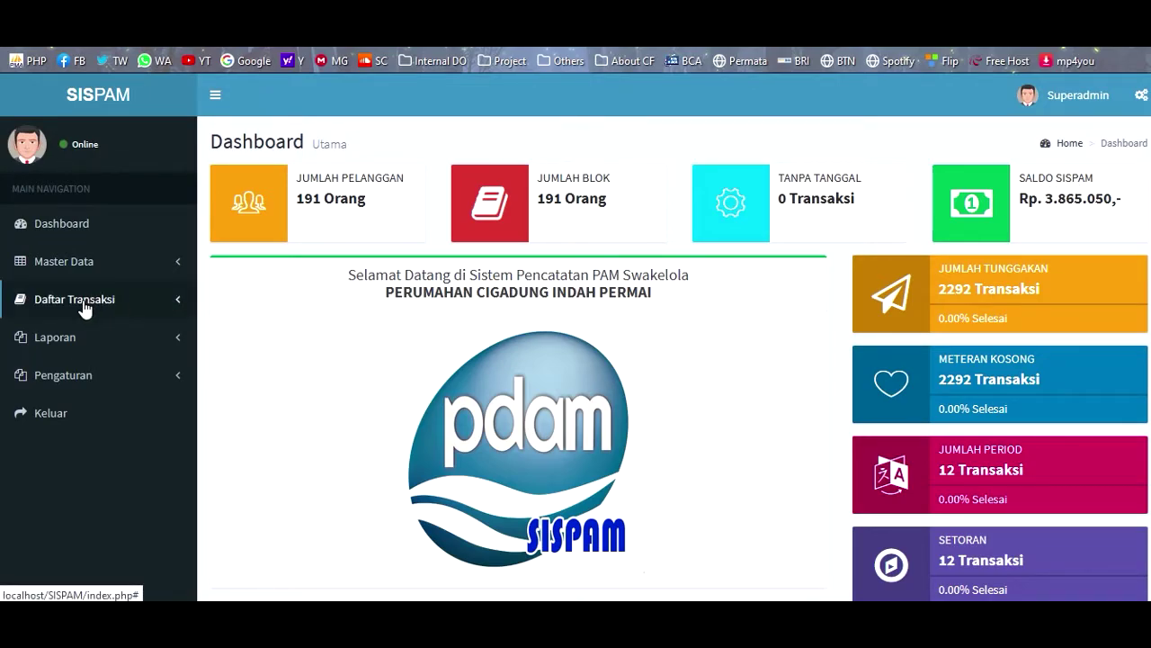
- Look over the Tagihan & Pembayaran page, then open Transaksi Lainnya under Daftar Transaksi
click(73, 340)
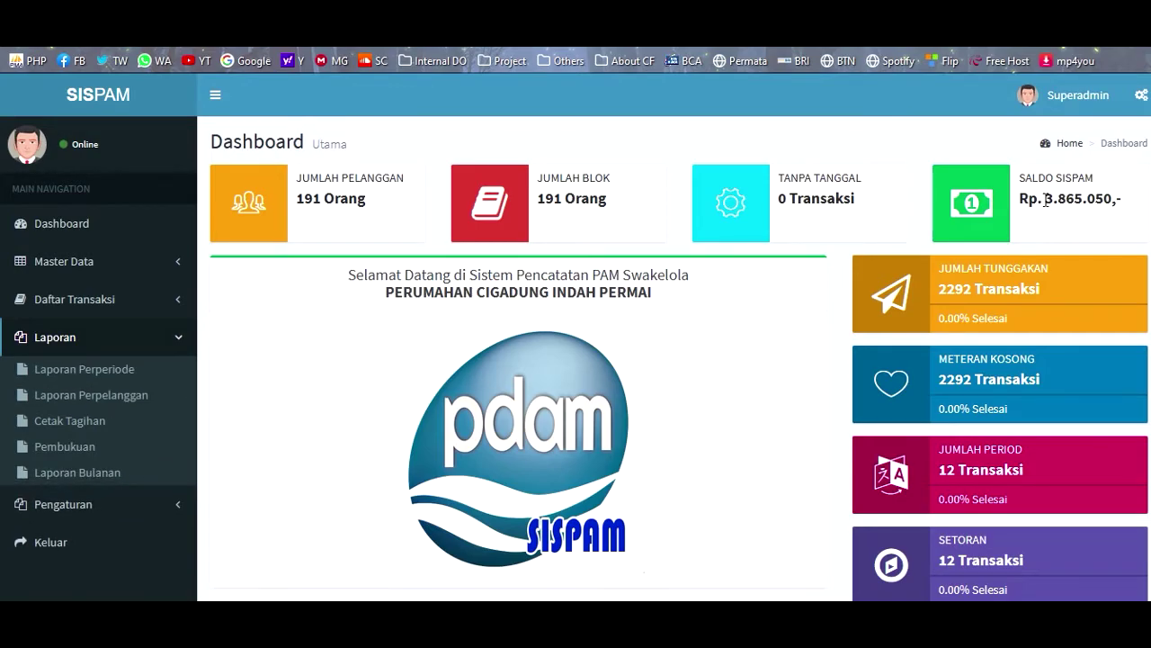
drag(1044, 198, 1095, 198)
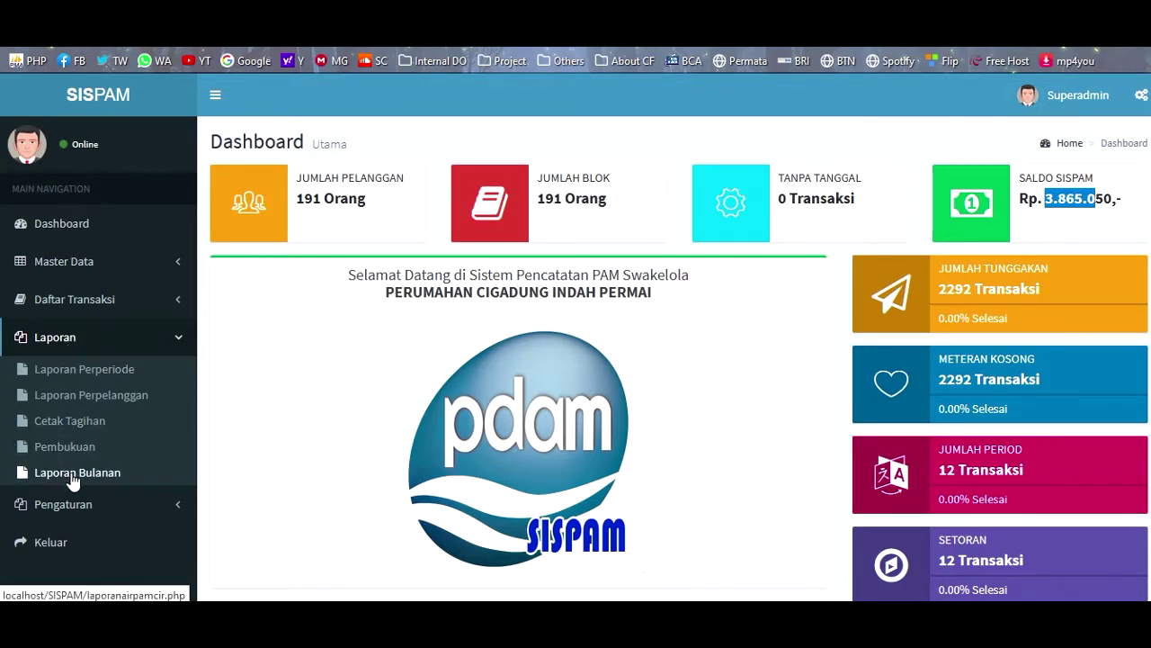
click(54, 299)
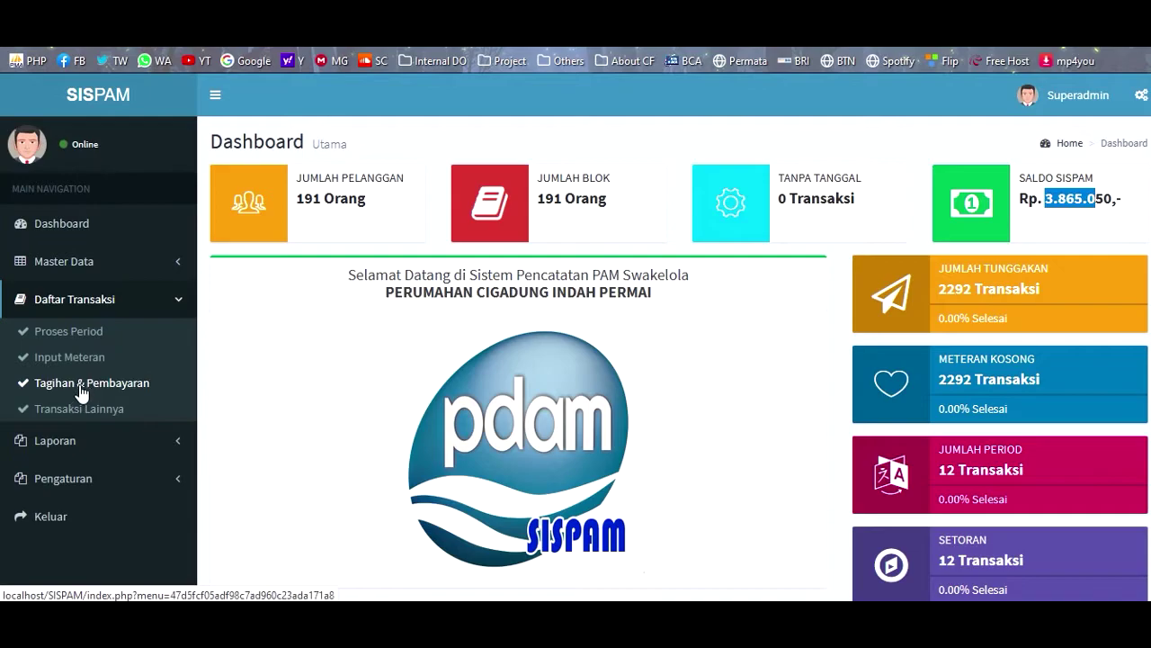
click(79, 387)
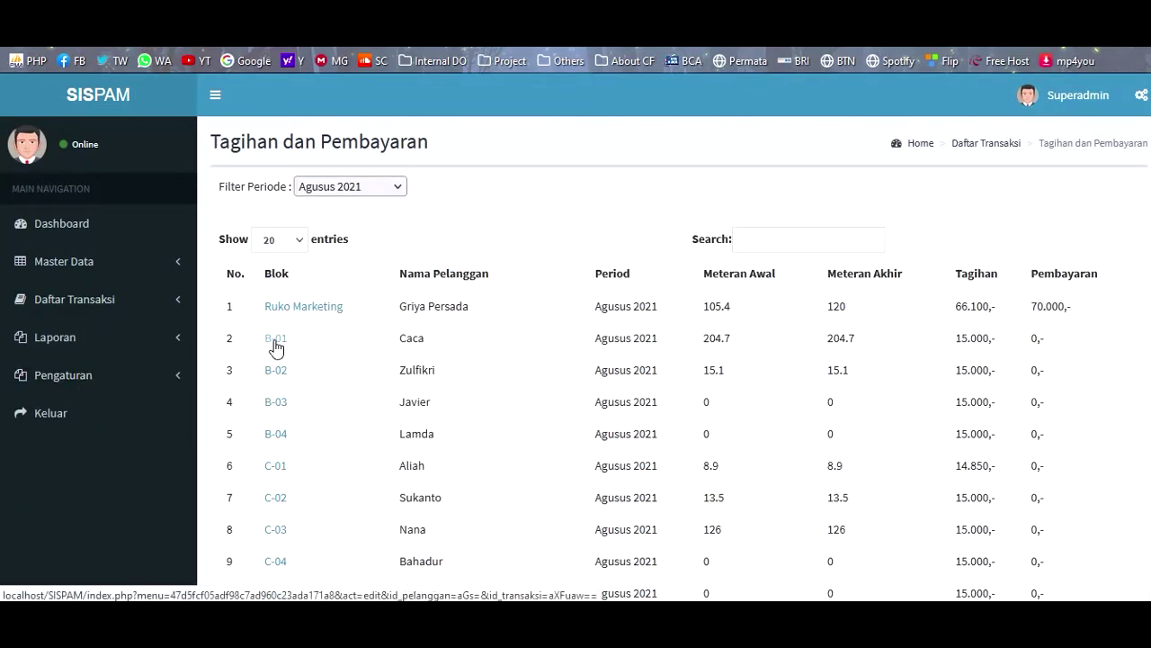
click(76, 310)
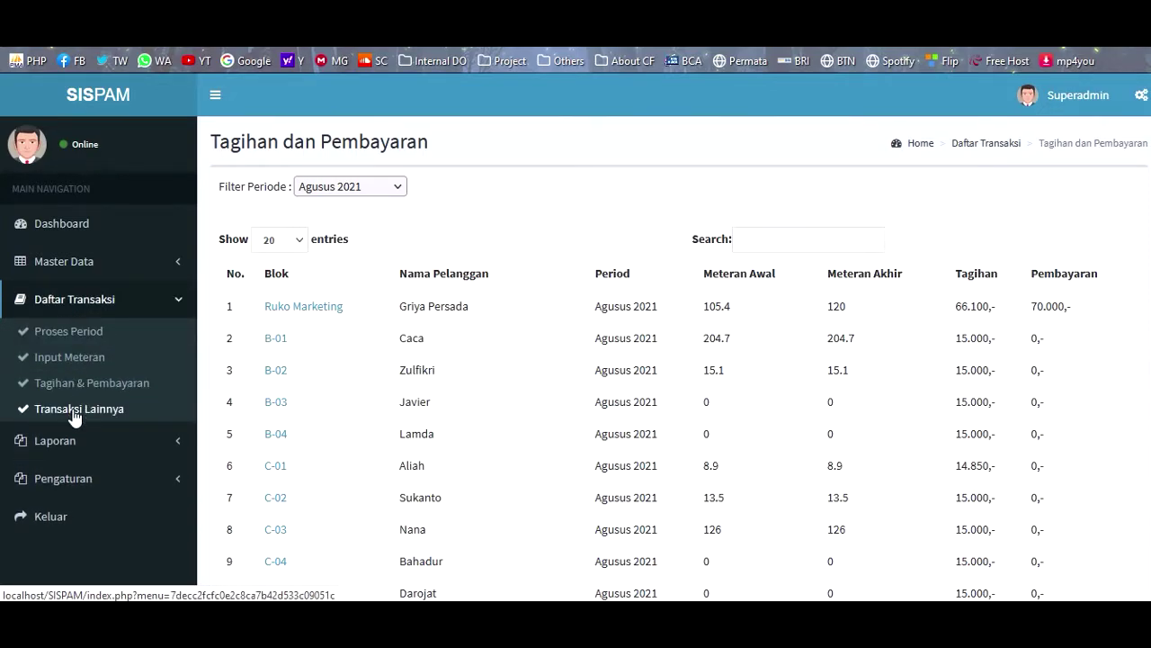
click(76, 415)
- Start a new Kredit transaction of 3000000 titled 'Setoran ke Bendahara'
click(268, 210)
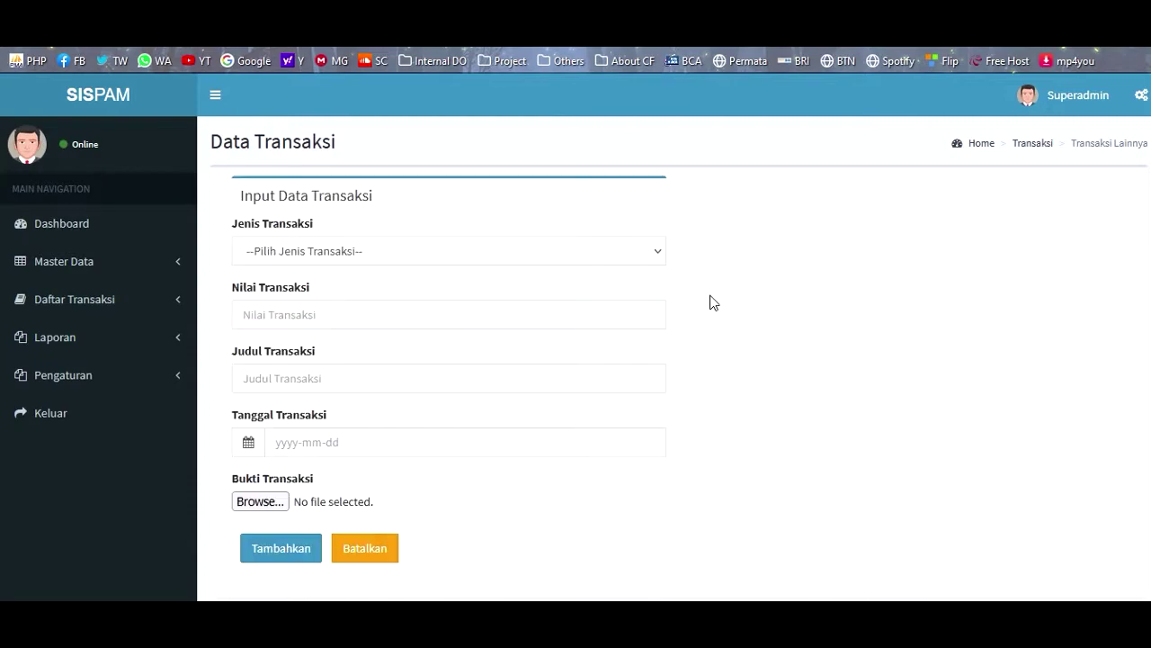
click(275, 257)
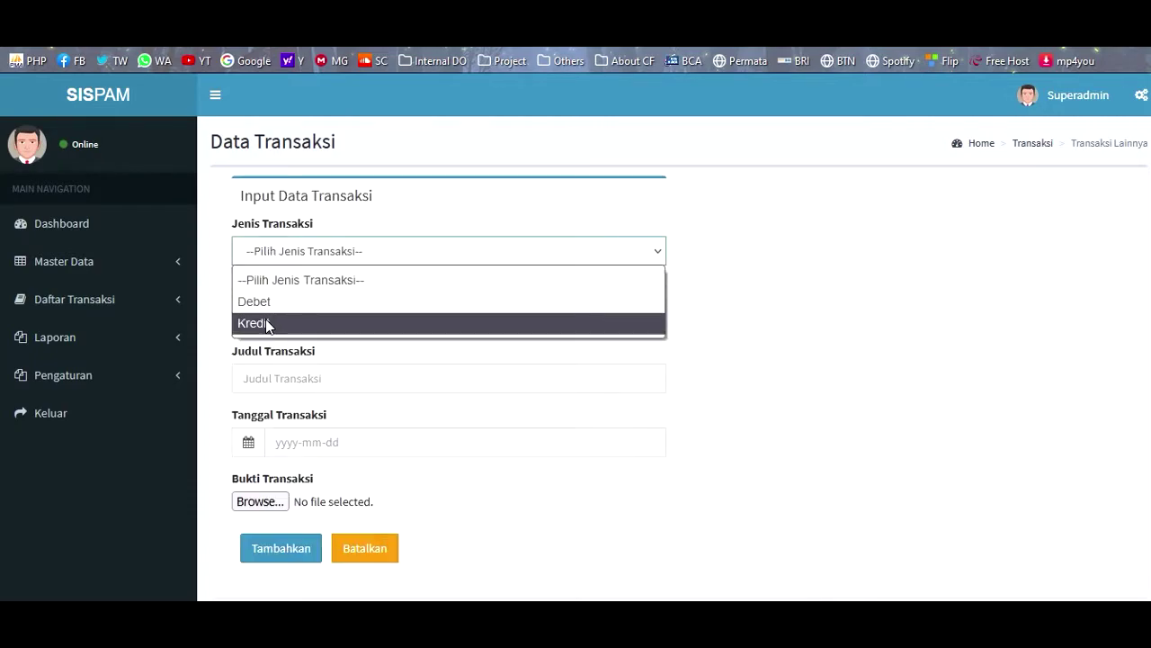
click(268, 323)
click(260, 320)
text(3)
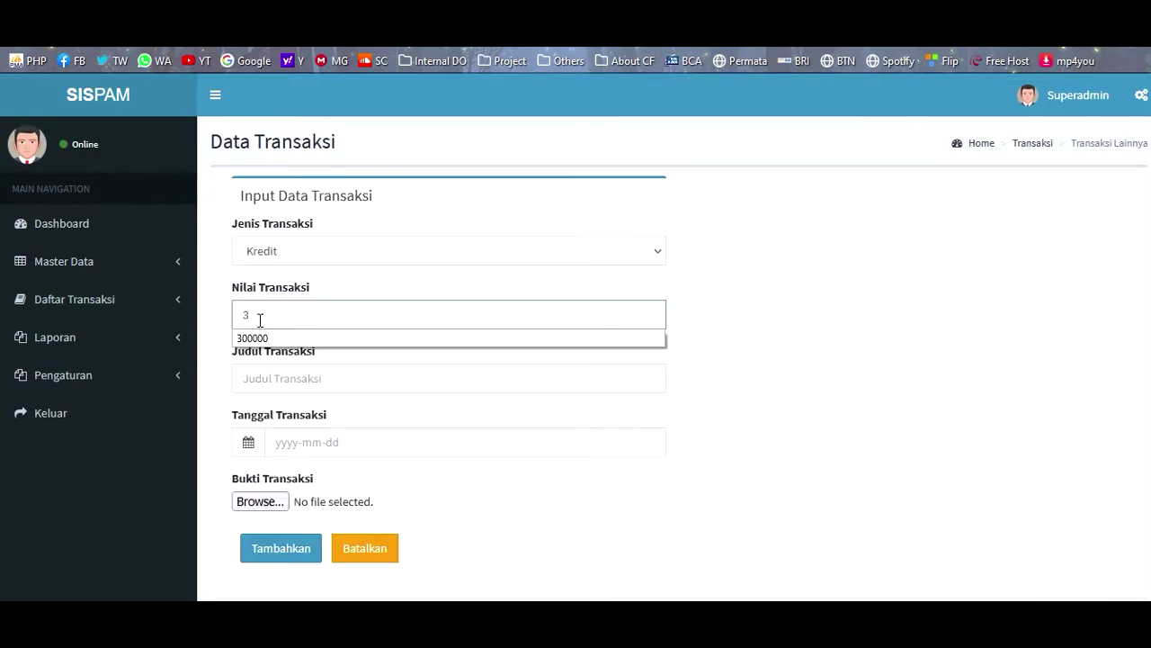
text(000000)
click(266, 378)
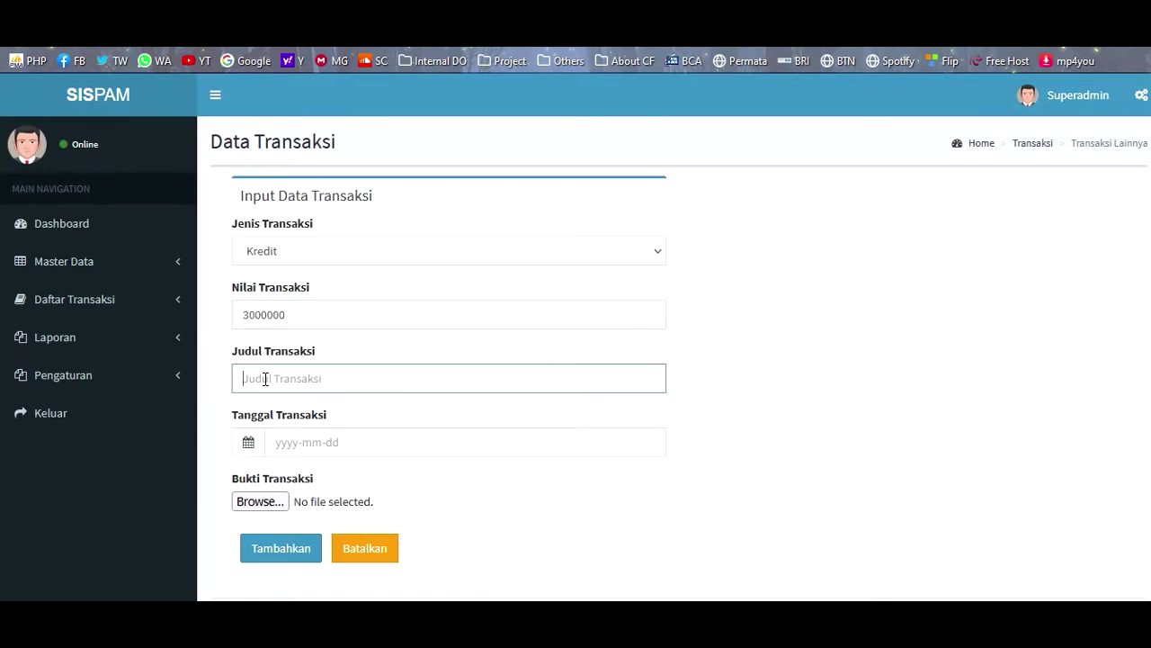
text(Se)
key(Down)
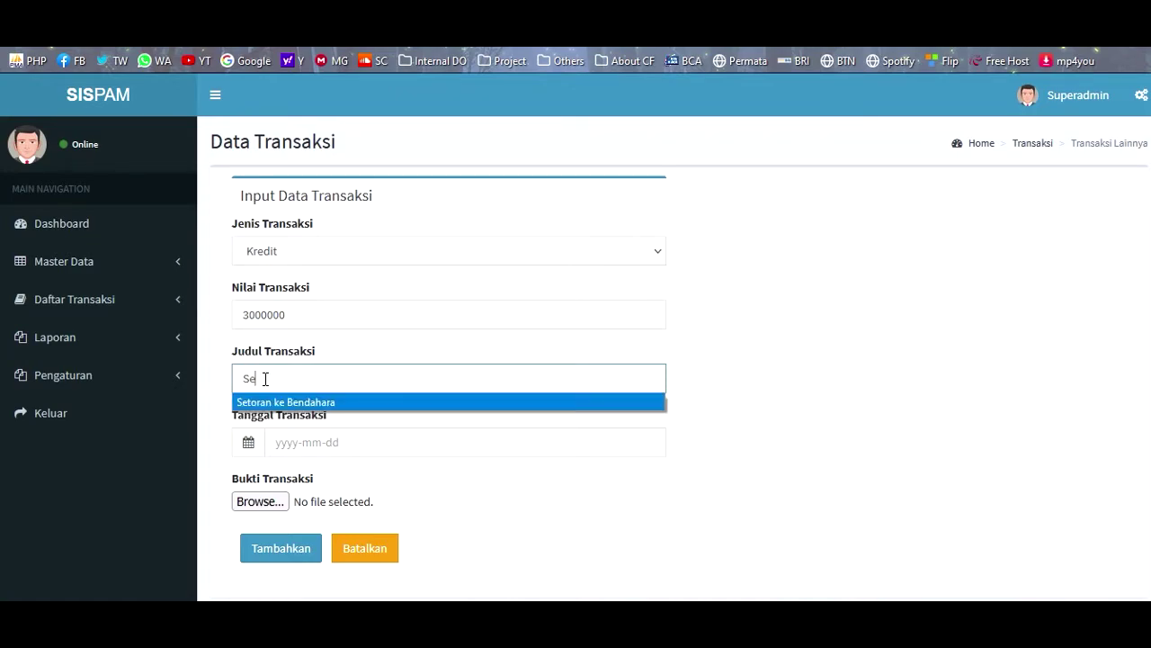
key(Return)
- Date it 22 August 2021, attach J-14 Jul21.jpeg, save, and check the Dashboard balance
key(Tab)
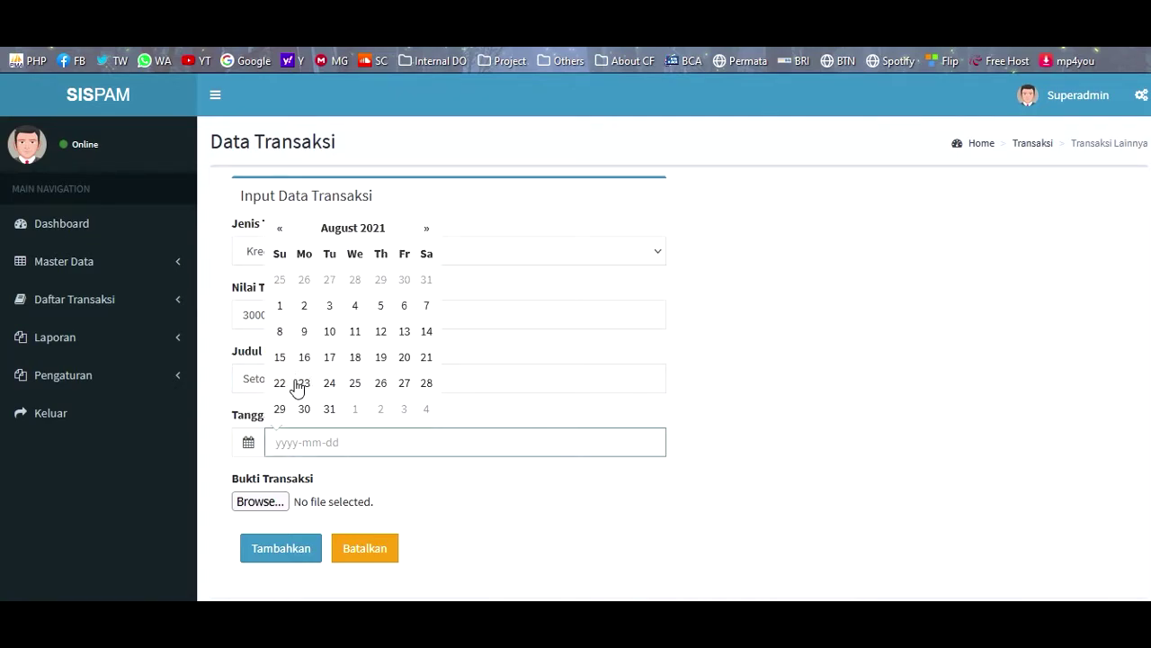
click(280, 383)
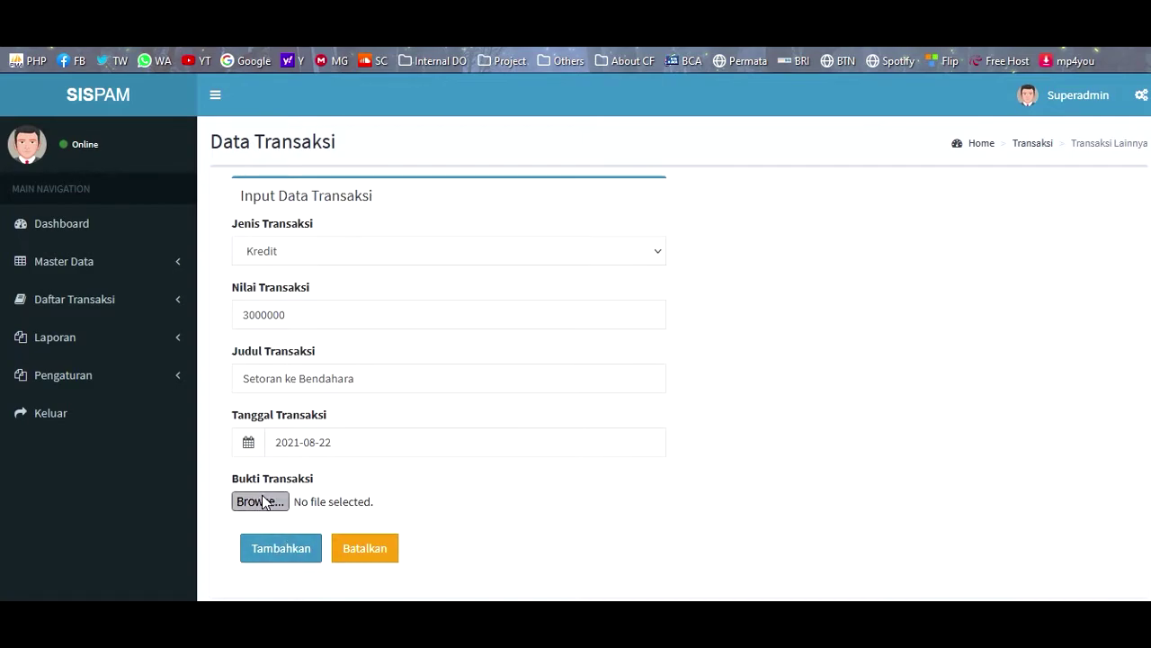
click(265, 502)
double_click(860, 226)
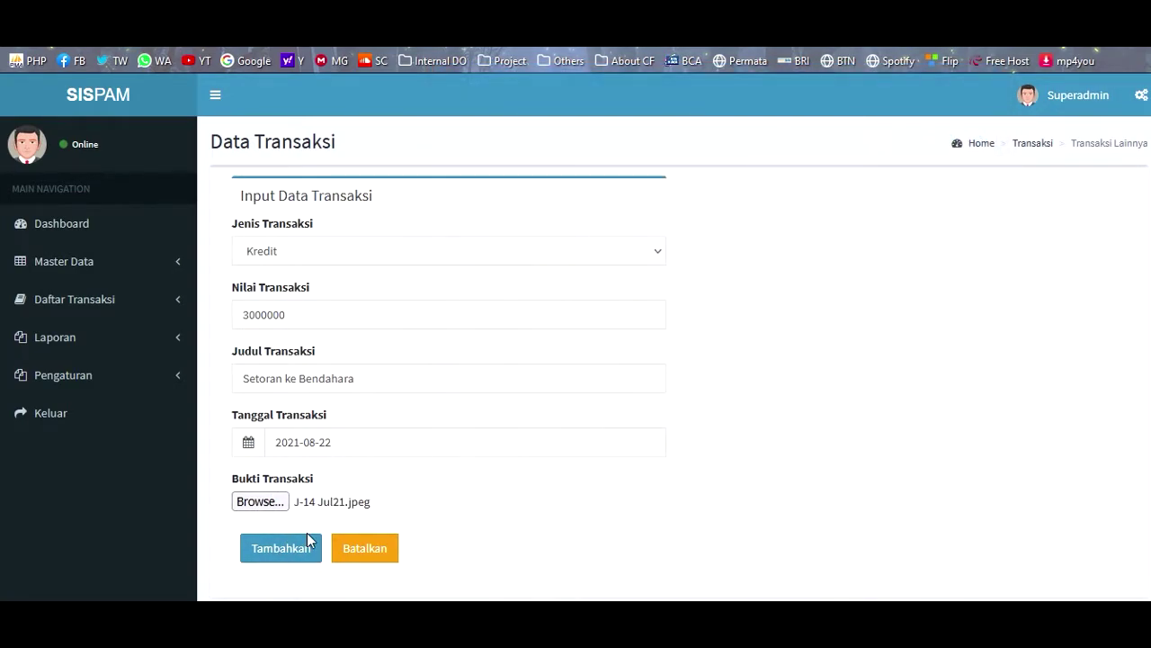
click(307, 533)
key(Return)
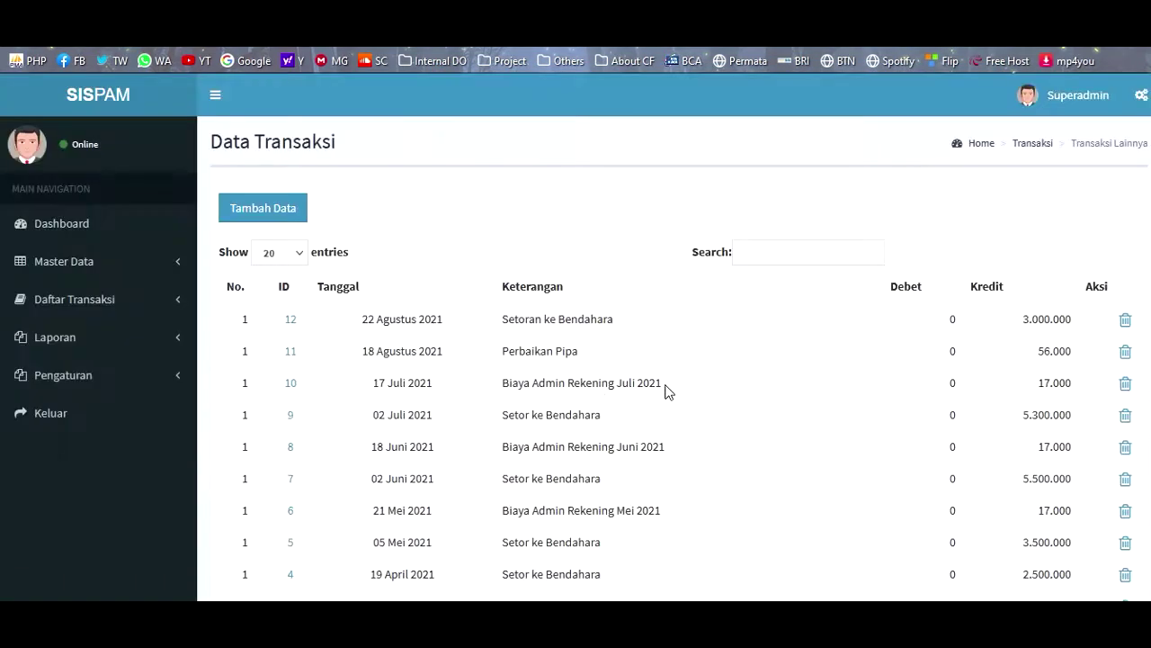
click(64, 101)
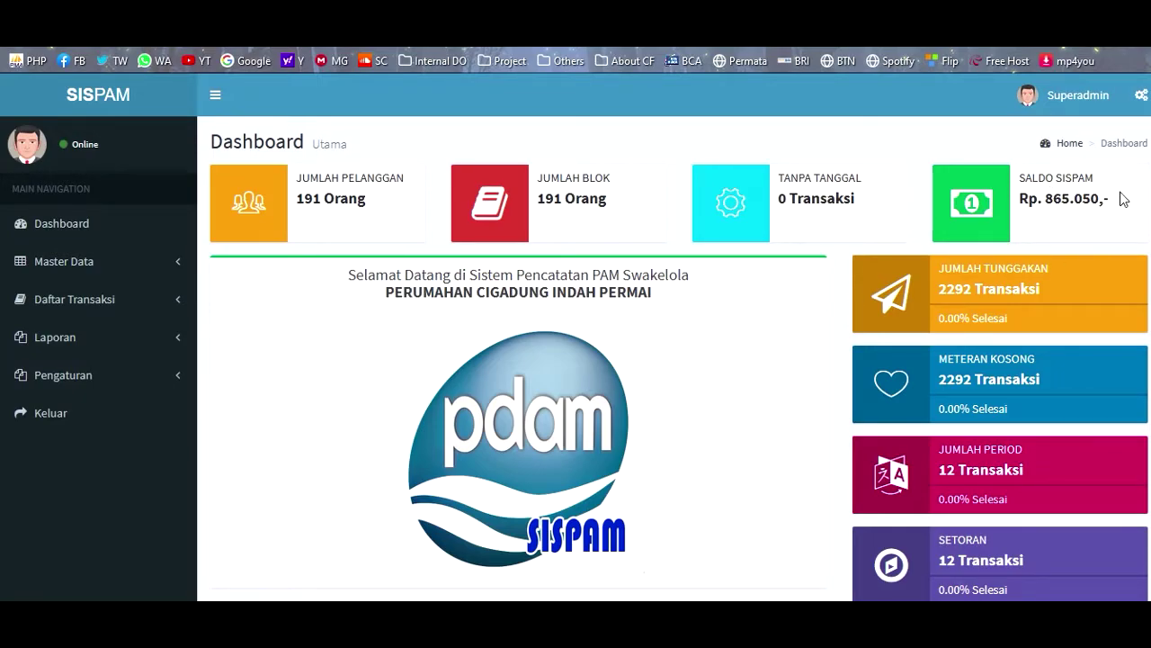
- Open Laporan Perperiode and view the JULI 2021 income report
click(94, 304)
click(56, 441)
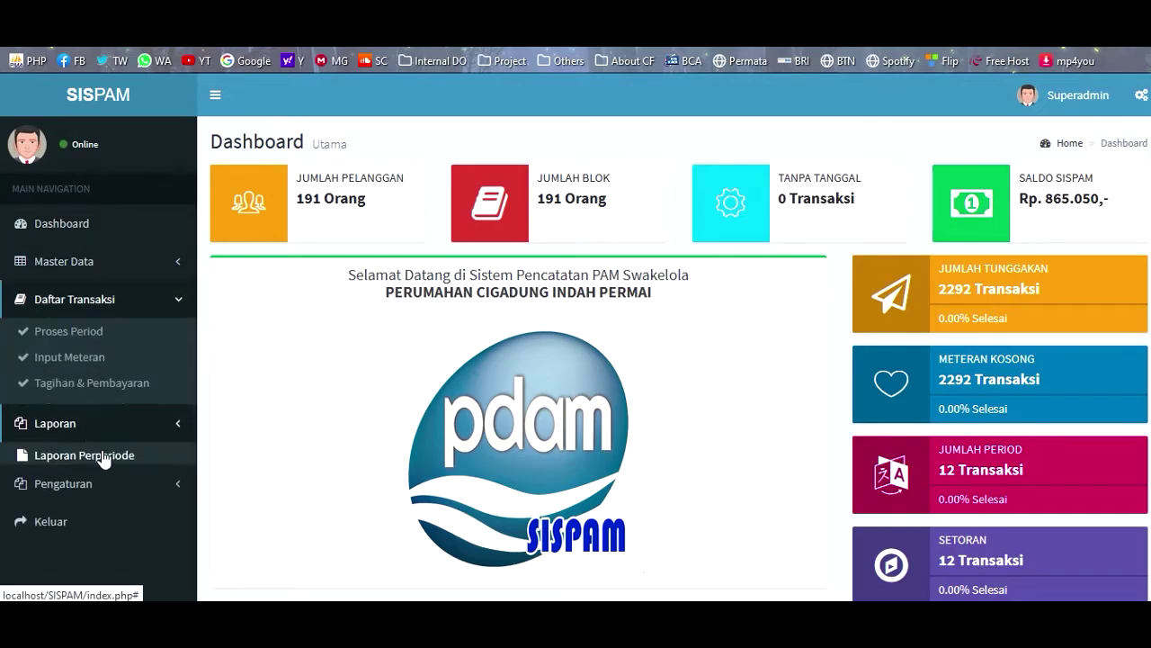
click(82, 385)
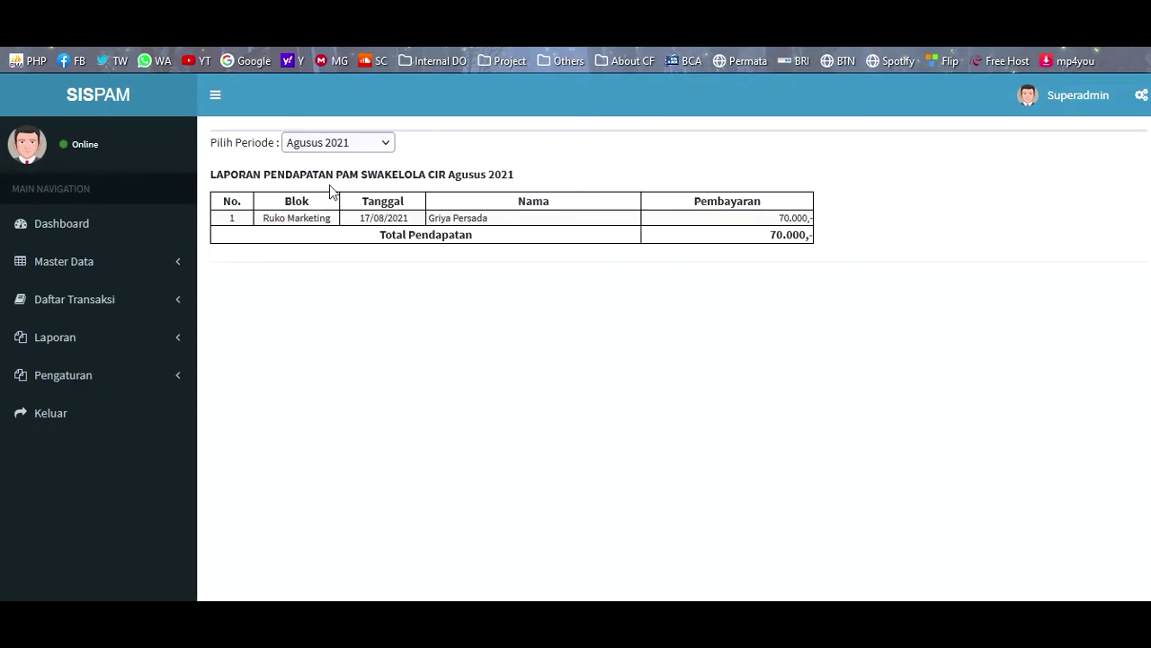
click(335, 144)
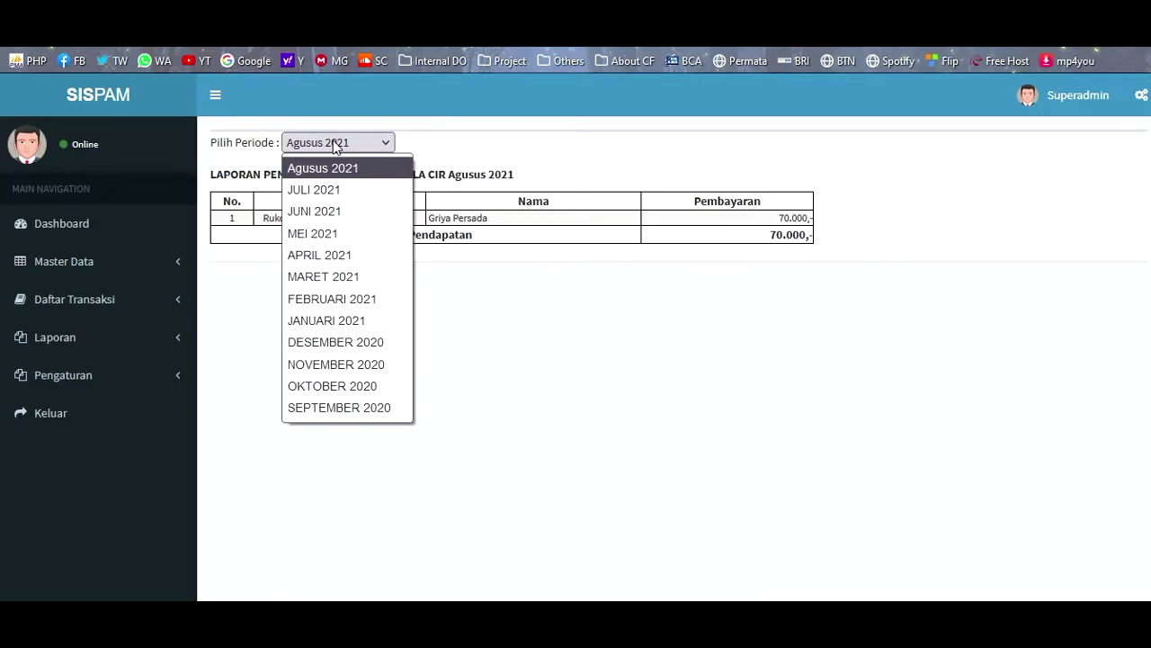
click(326, 190)
scroll(657, 359, down, 4)
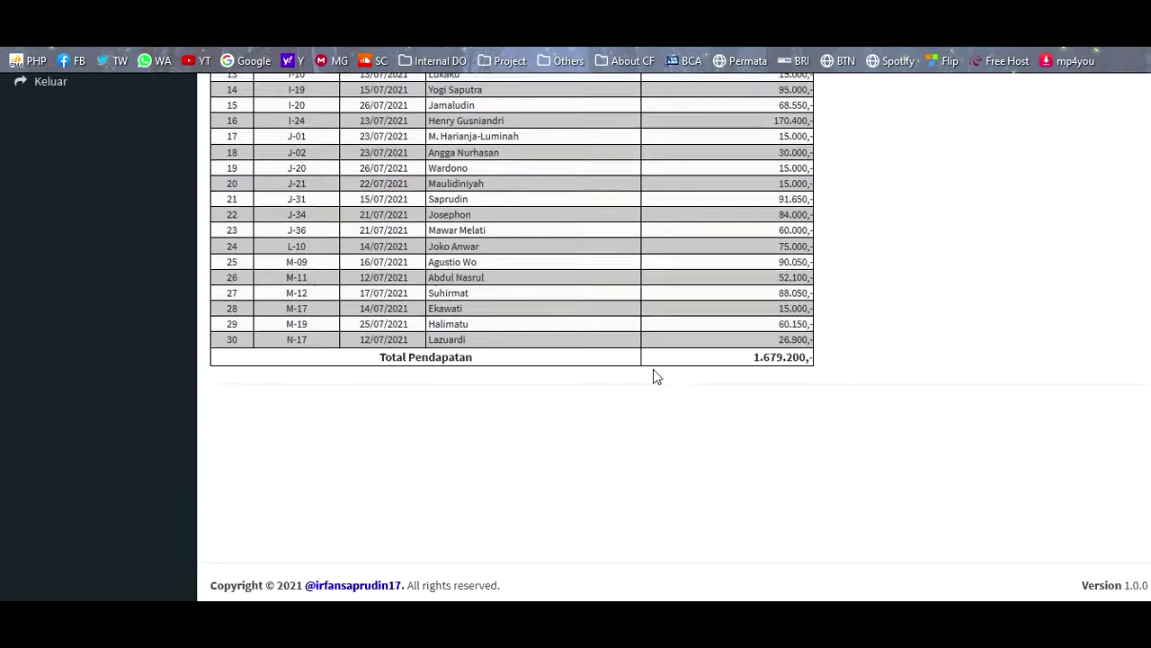
scroll(420, 360, up, 1)
scroll(420, 360, up, 3)
scroll(413, 338, down, 3)
scroll(413, 338, up, 3)
- Switch the income report period to JUNI 2021
click(331, 142)
click(324, 208)
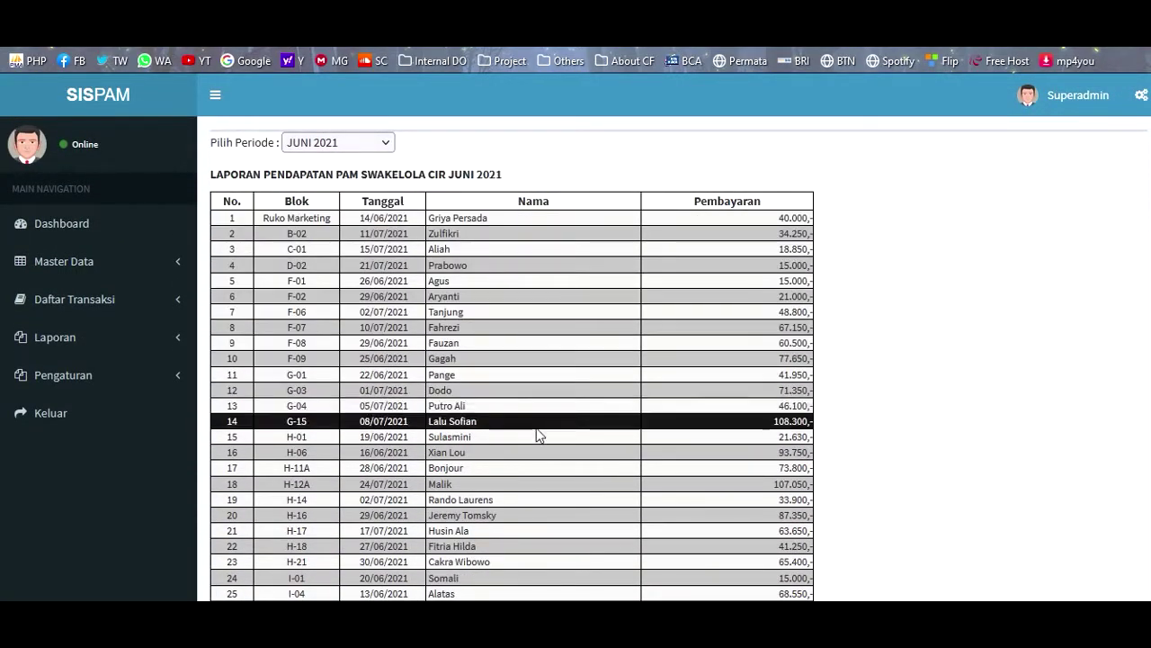
scroll(540, 437, down, 2)
scroll(545, 453, up, 2)
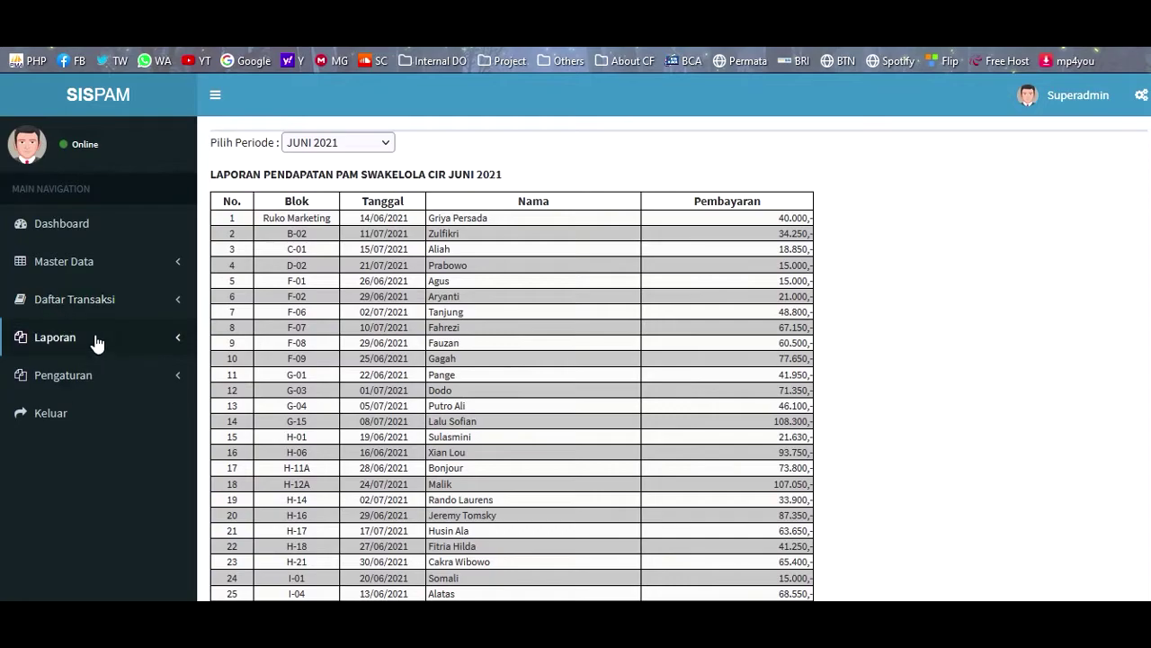
click(93, 339)
- Open Laporan Perpelanggan and view the full reports for Ruko Marketing and block B-01
click(112, 405)
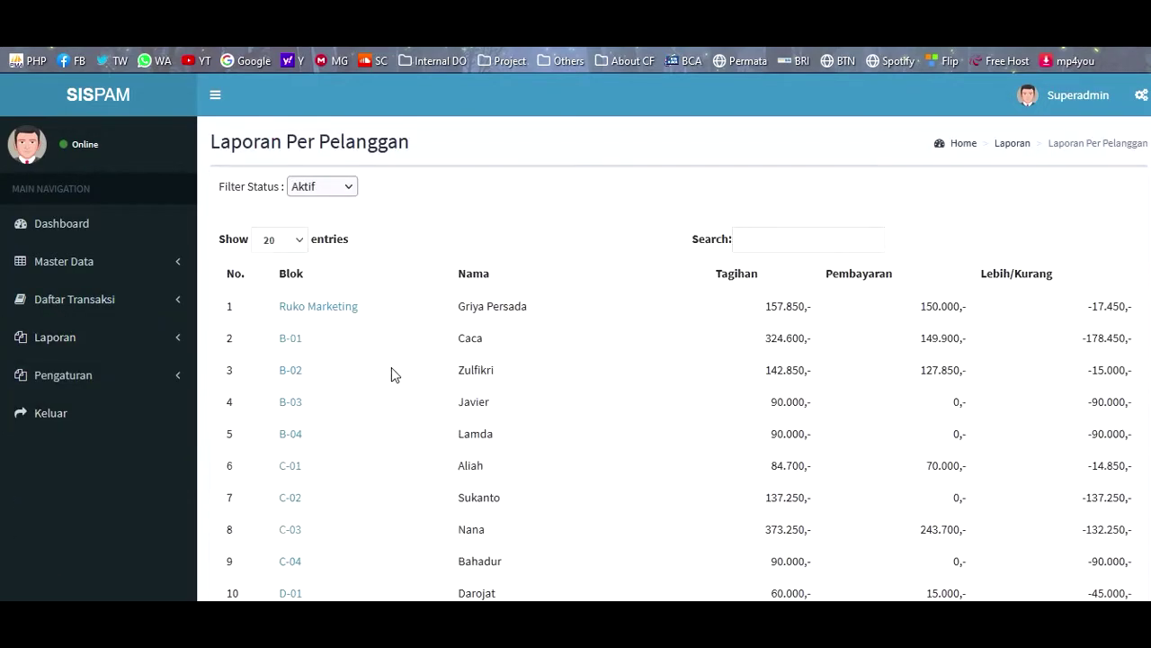
click(314, 315)
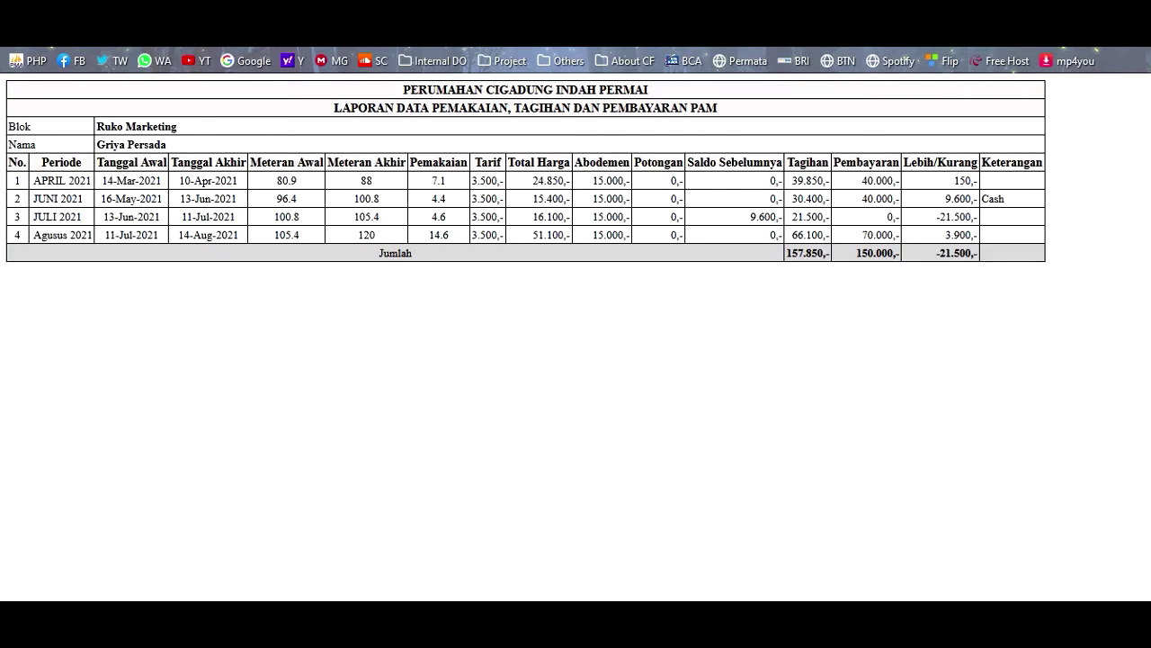
key(ctrl+w)
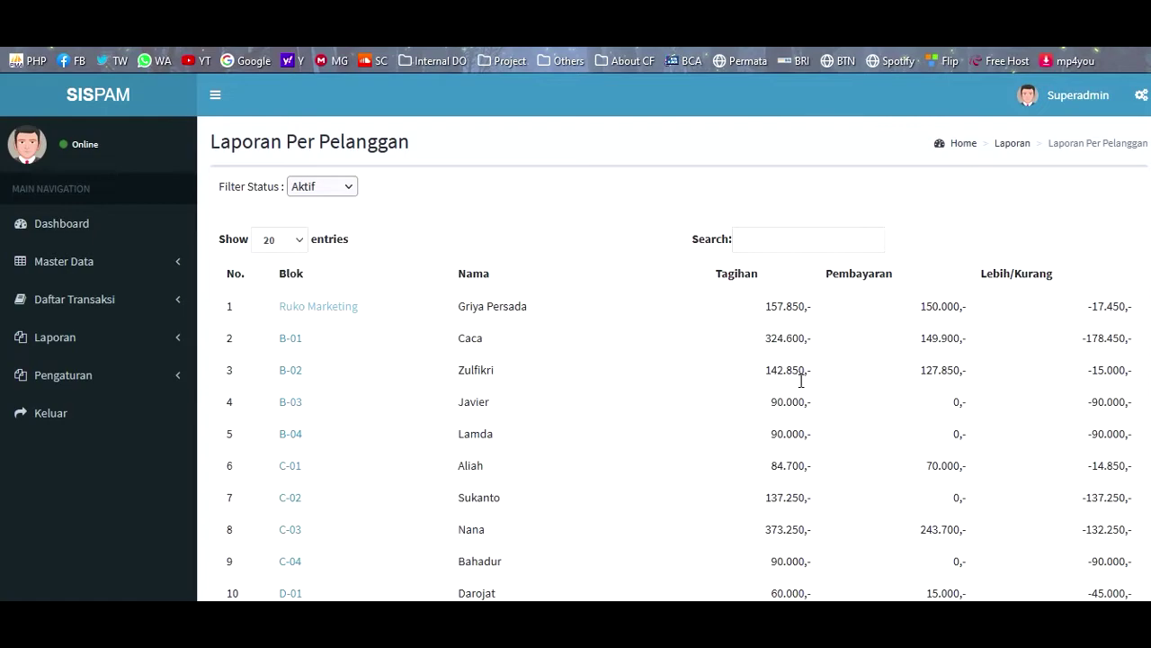
click(290, 337)
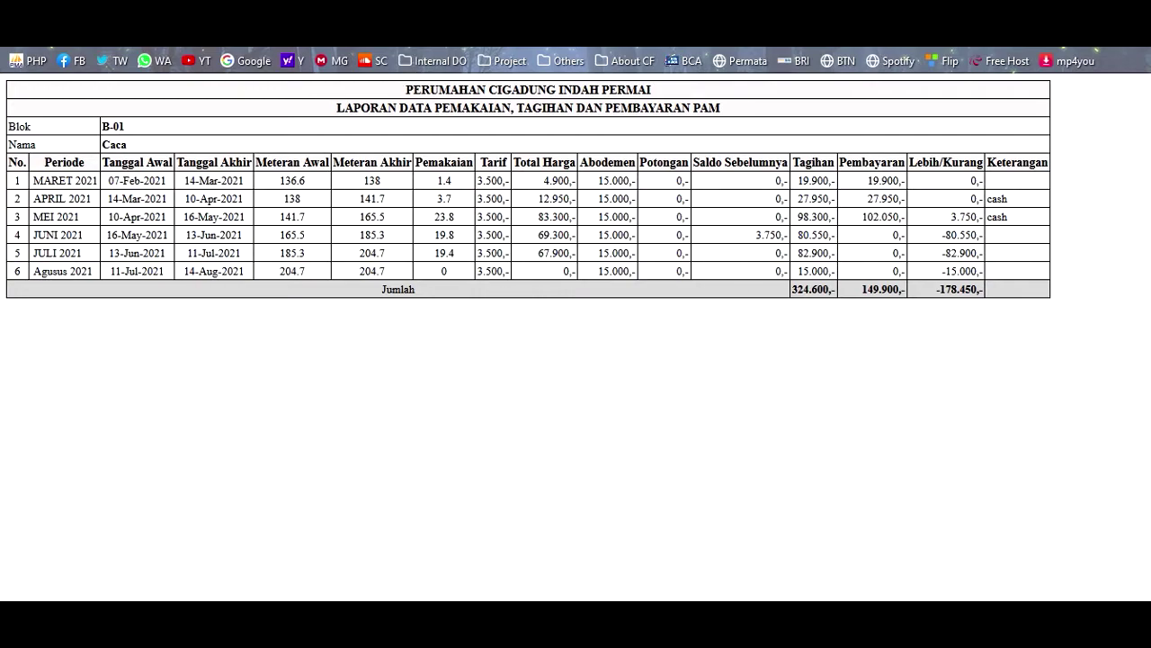
key(ctrl+w)
click(92, 347)
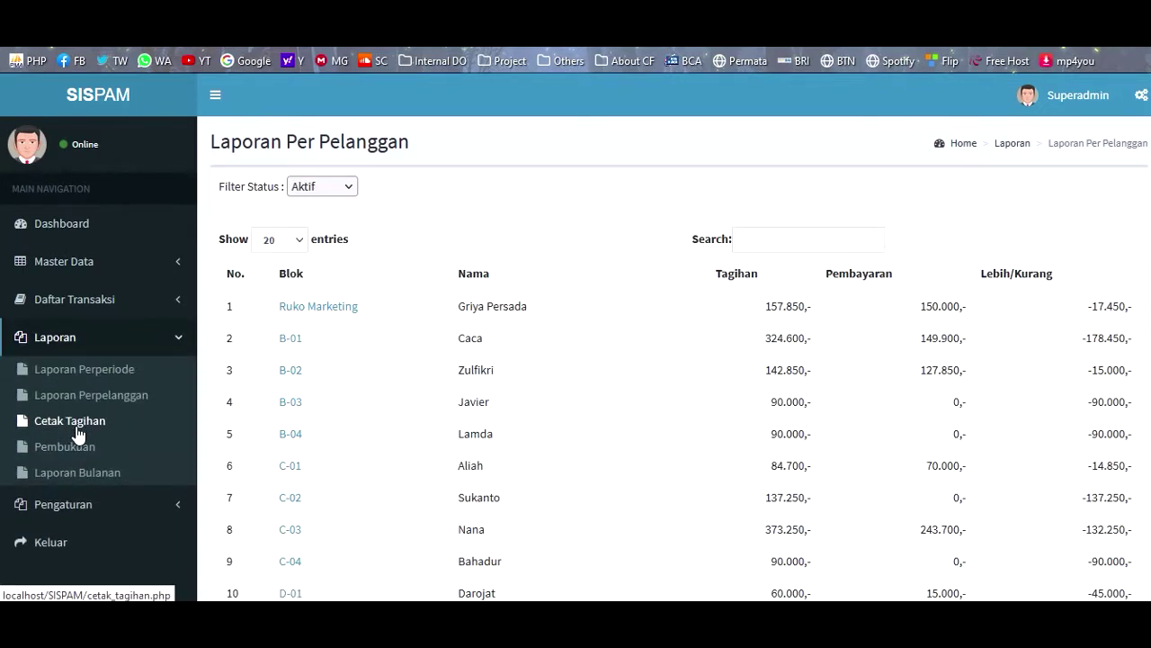
- Export Cetak Tagihan, open the cetak_tagihan.xls workbook in Excel, scroll through it, and close it
click(76, 422)
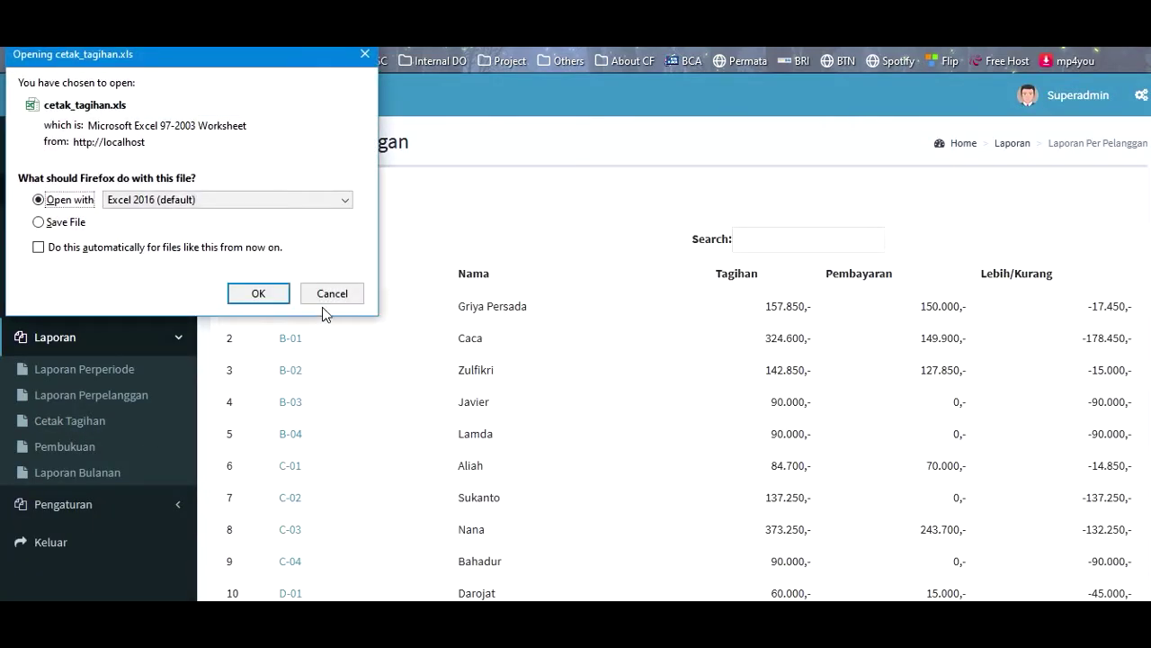
click(259, 294)
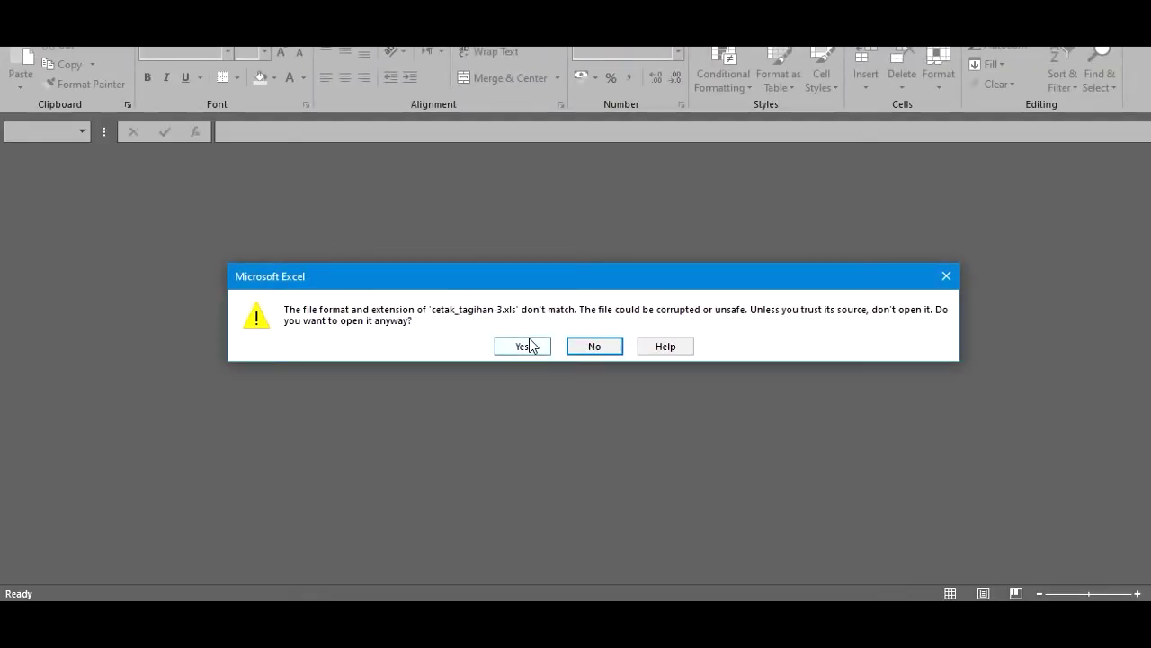
click(524, 345)
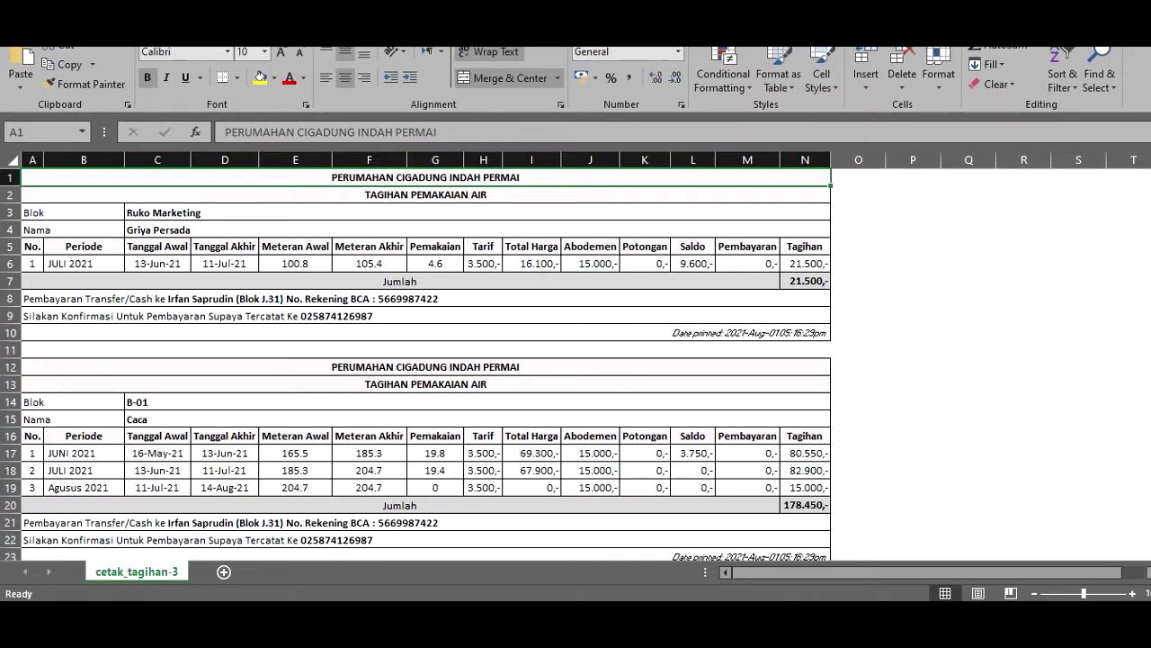
drag(1148, 170, 1148, 228)
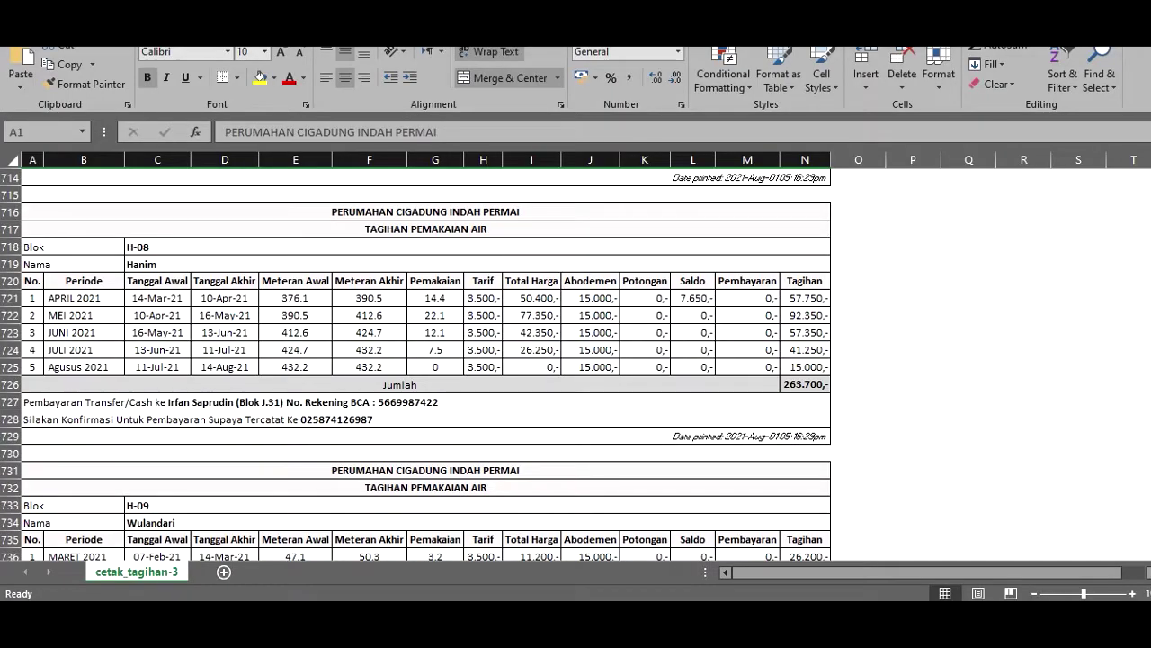
drag(1150, 274, 1150, 517)
click(1126, 0)
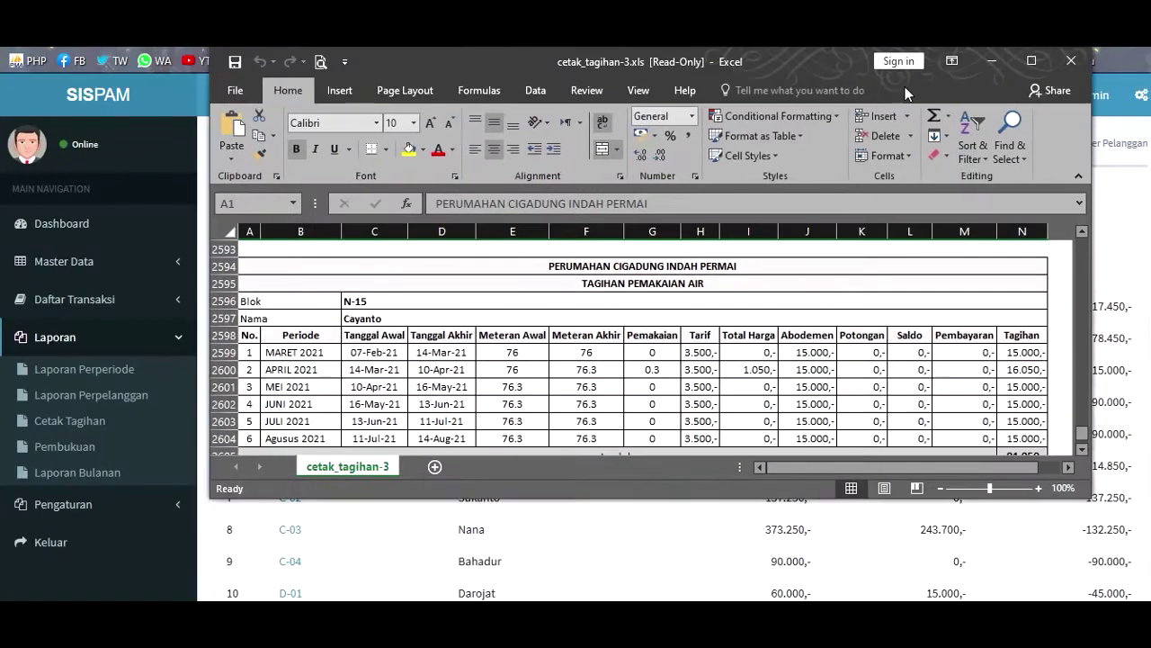
click(1071, 63)
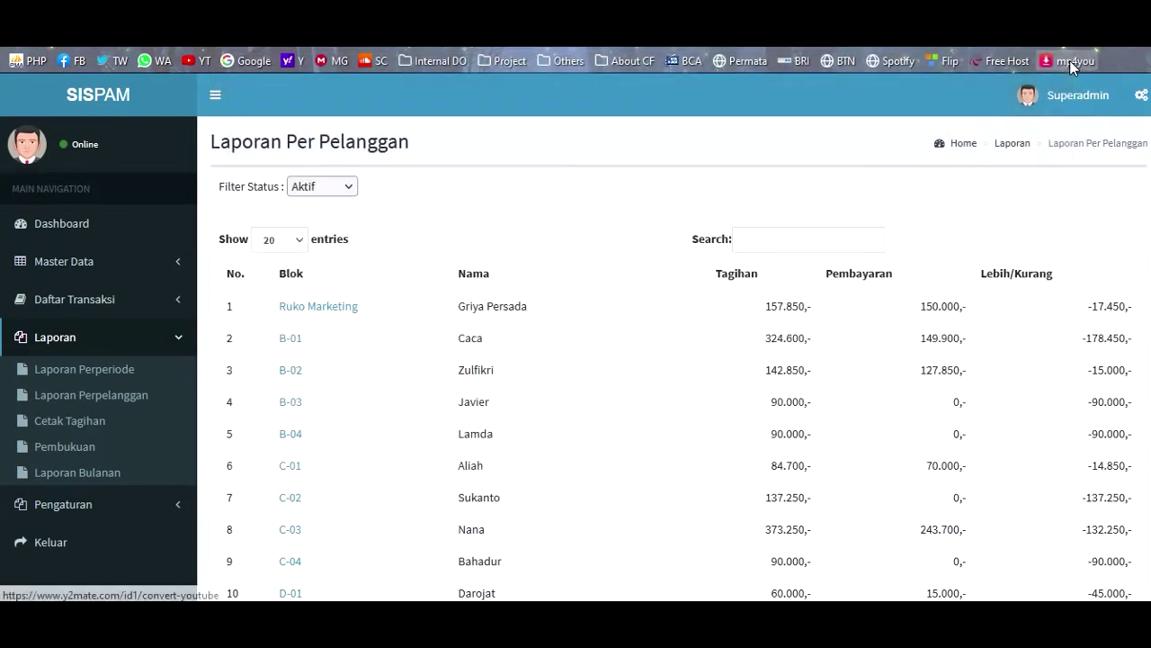
- Generate the Pembukuan financial report for Juli 2021
click(81, 450)
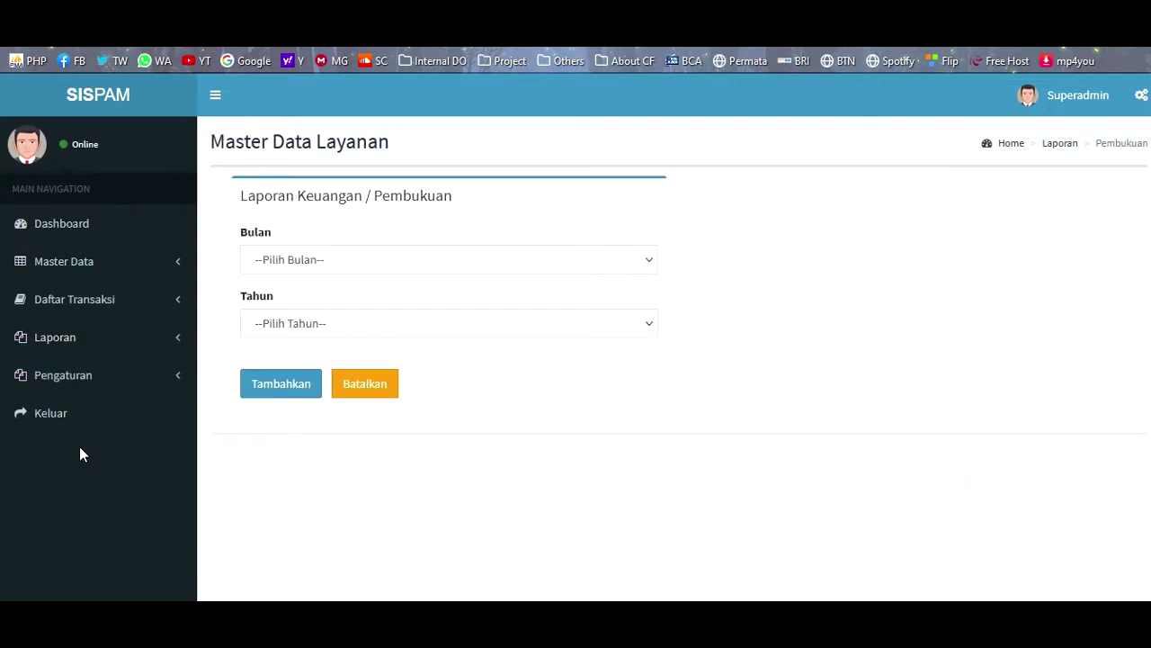
click(326, 260)
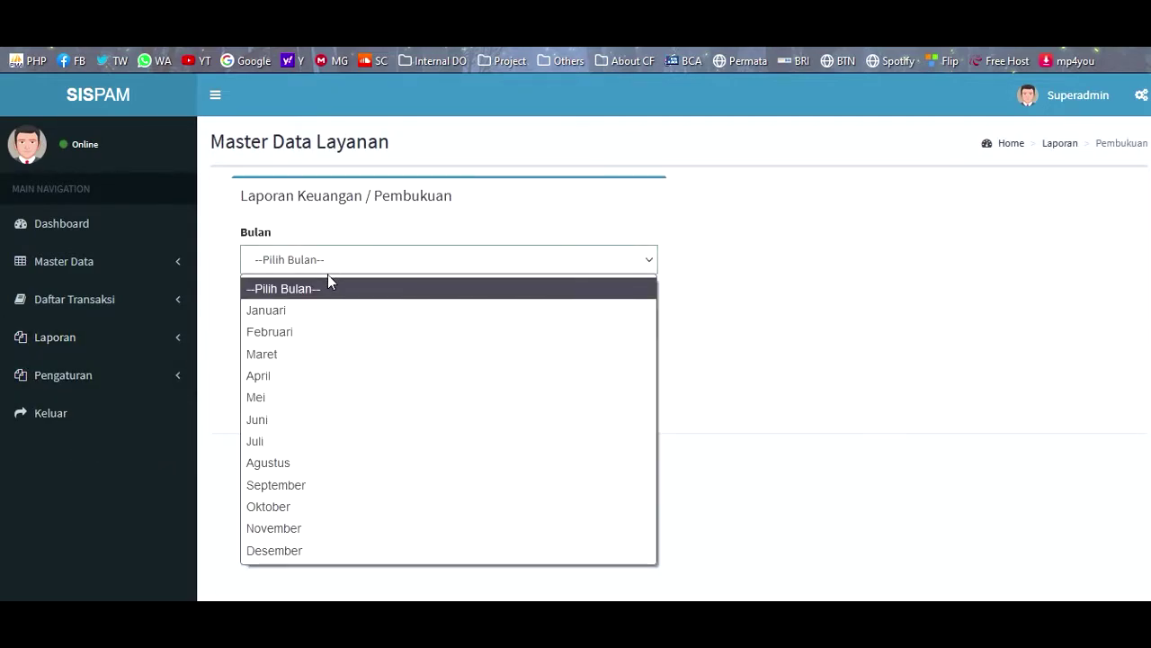
click(255, 441)
click(298, 324)
click(274, 374)
click(265, 394)
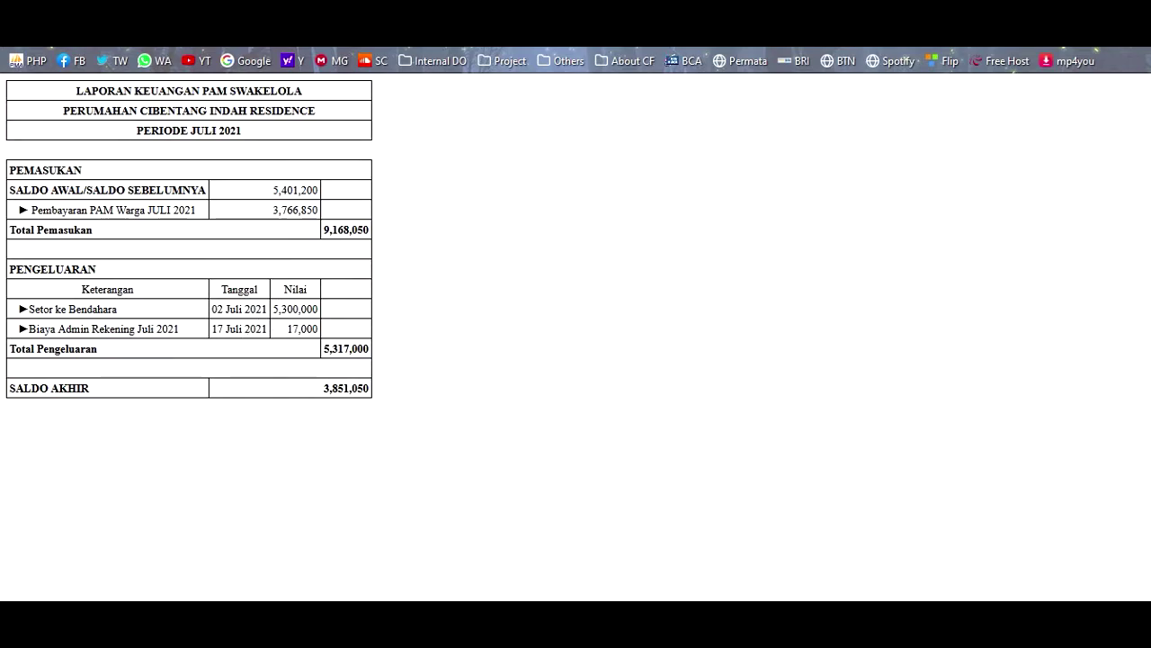
key(ctrl+w)
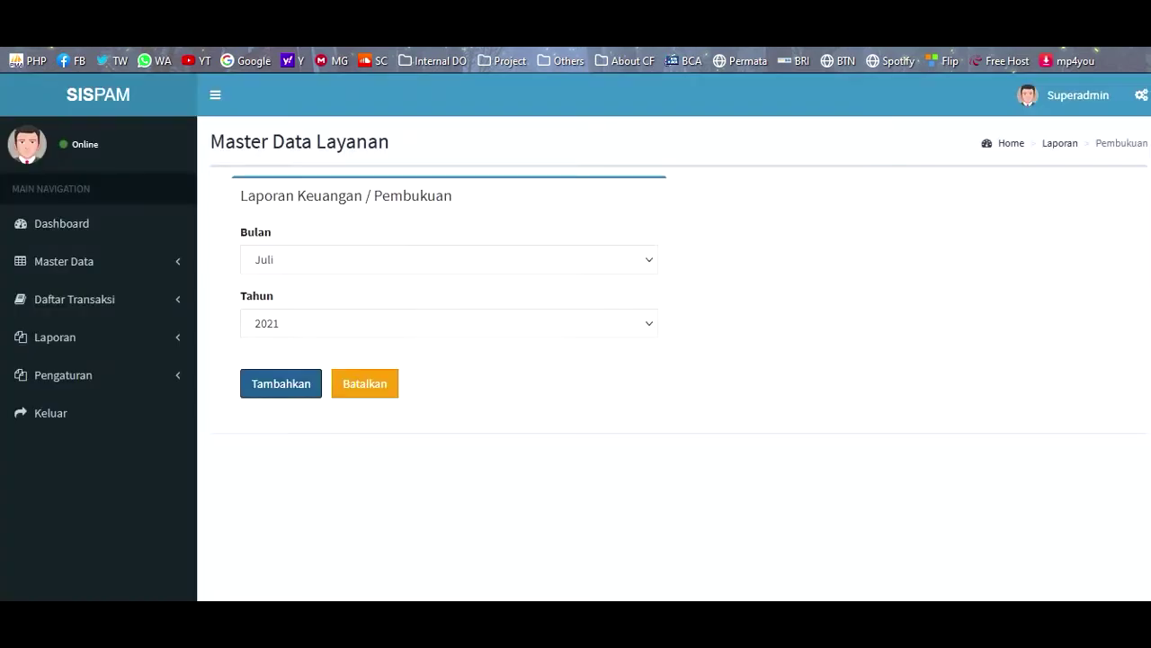
- Generate the Agustus 2021 report, checking the 865,050 closing balance, then open Laporan Bulanan
click(286, 265)
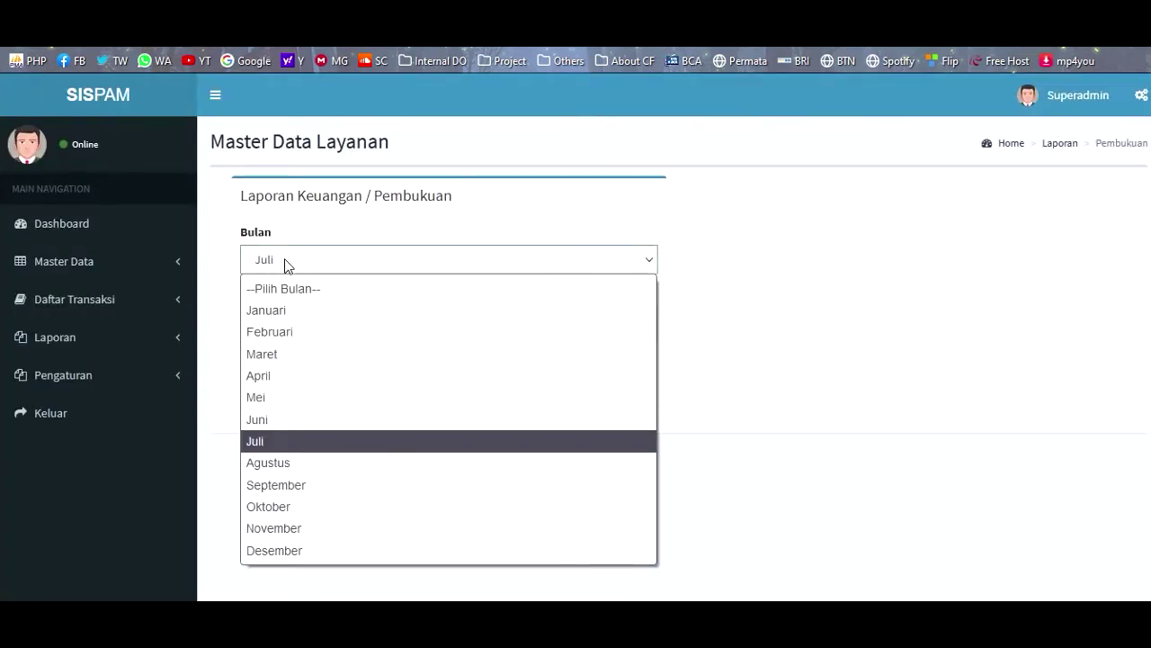
click(279, 465)
click(279, 396)
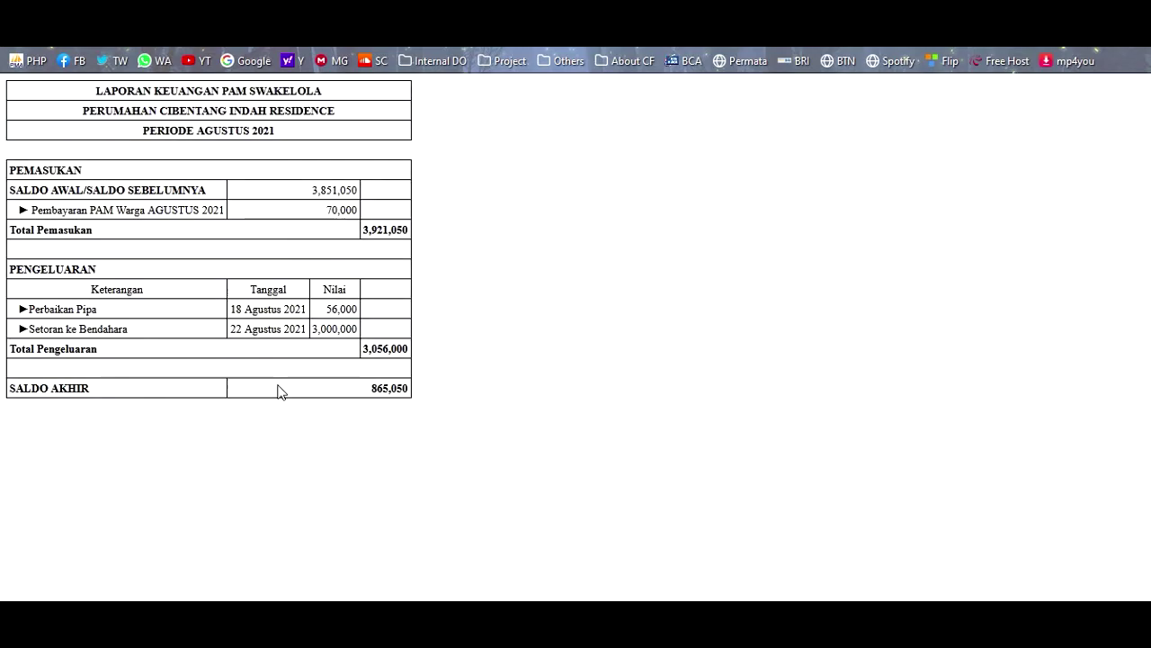
drag(314, 328, 349, 330)
click(339, 331)
drag(374, 396, 444, 398)
click(481, 491)
key(alt+Left)
click(71, 349)
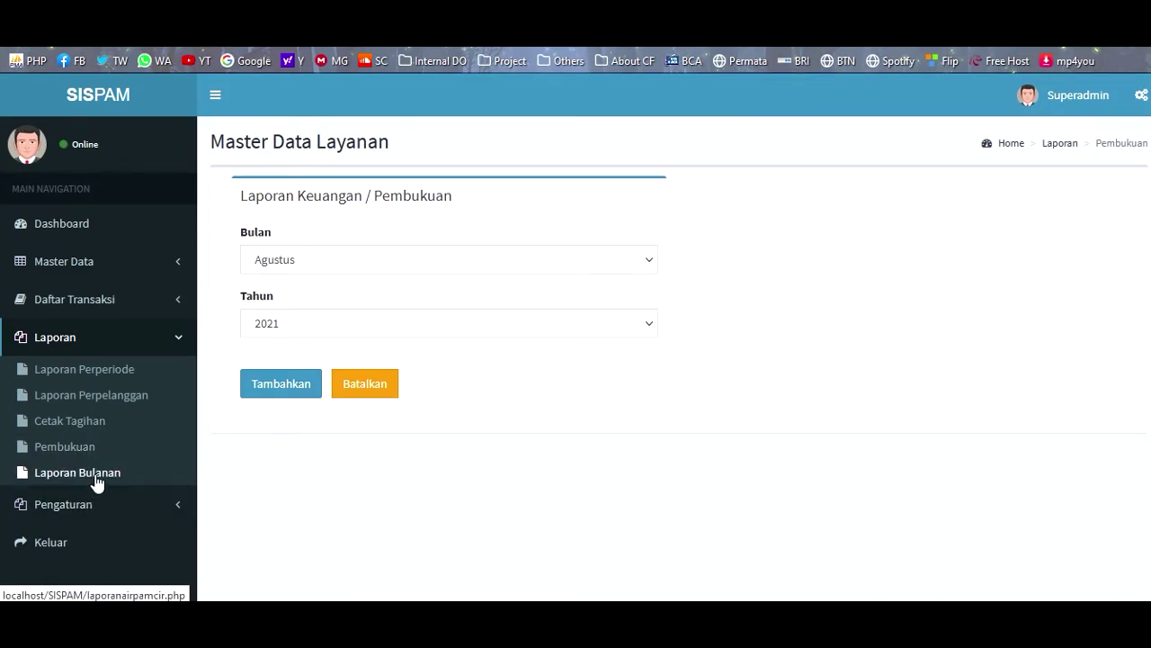
click(98, 483)
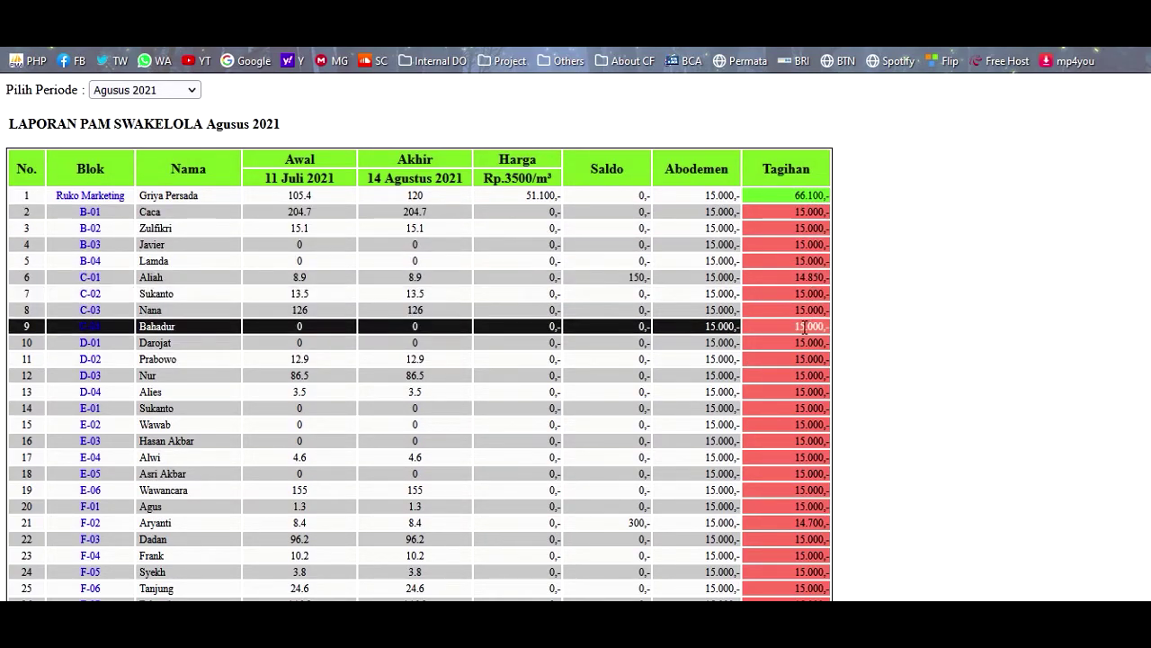
- View the monthly report for JULI, JUNI, MARET, DESEMBER 2020 and APRIL 2021, then open block C-01's bill
scroll(794, 382, down, 3)
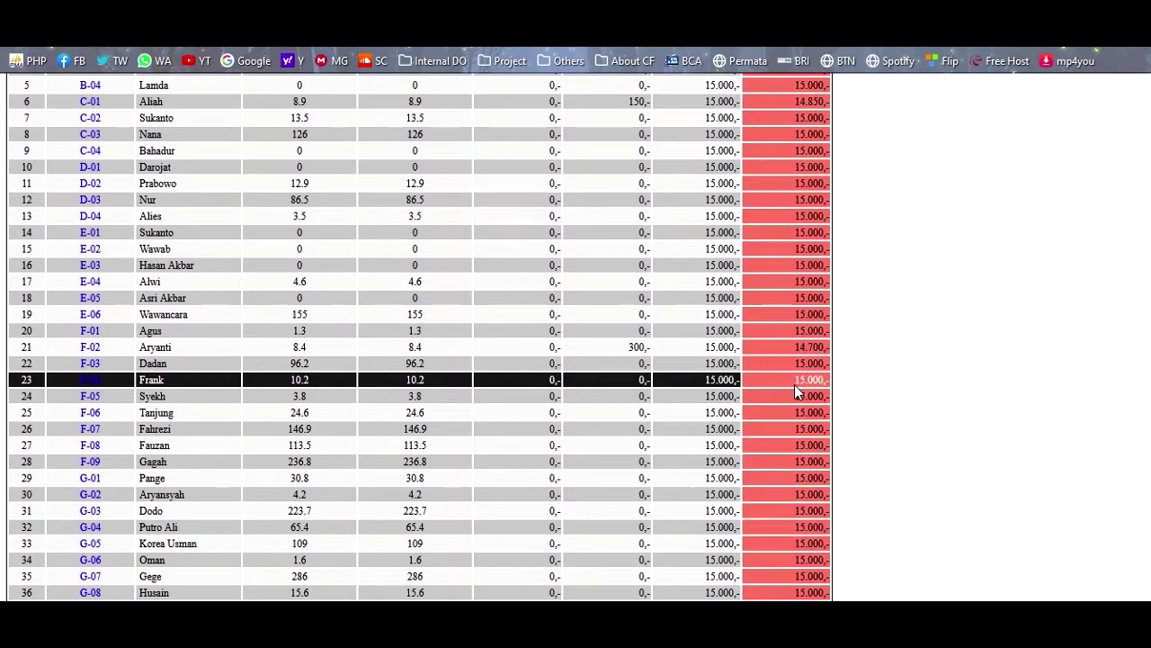
scroll(795, 384, up, 3)
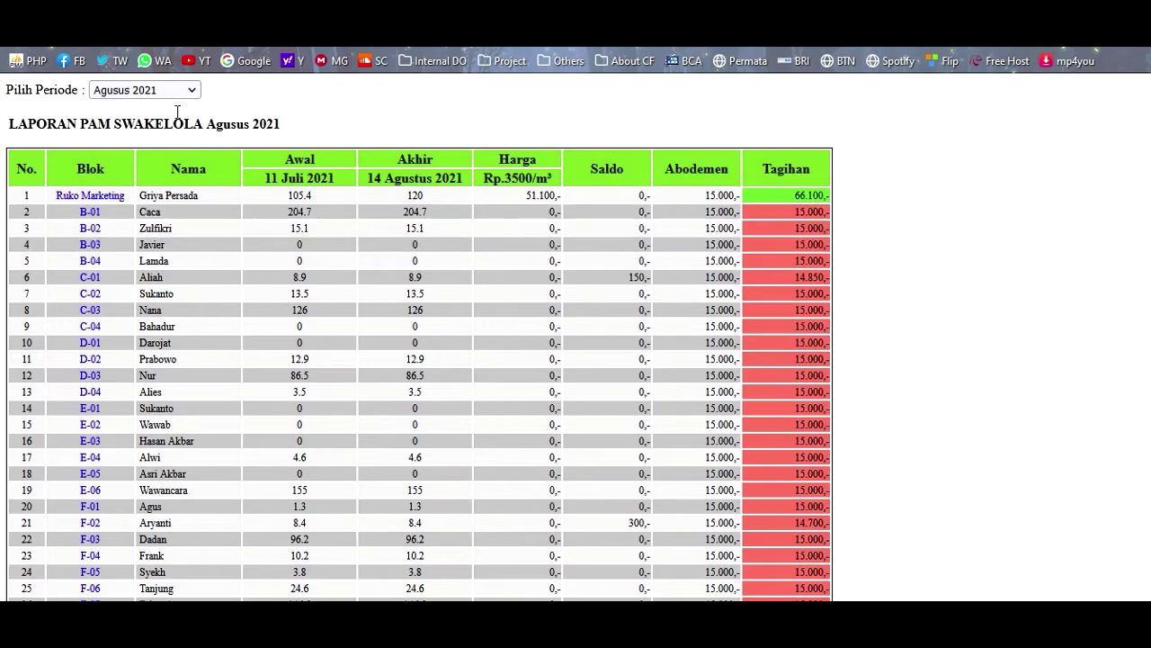
click(136, 90)
click(127, 137)
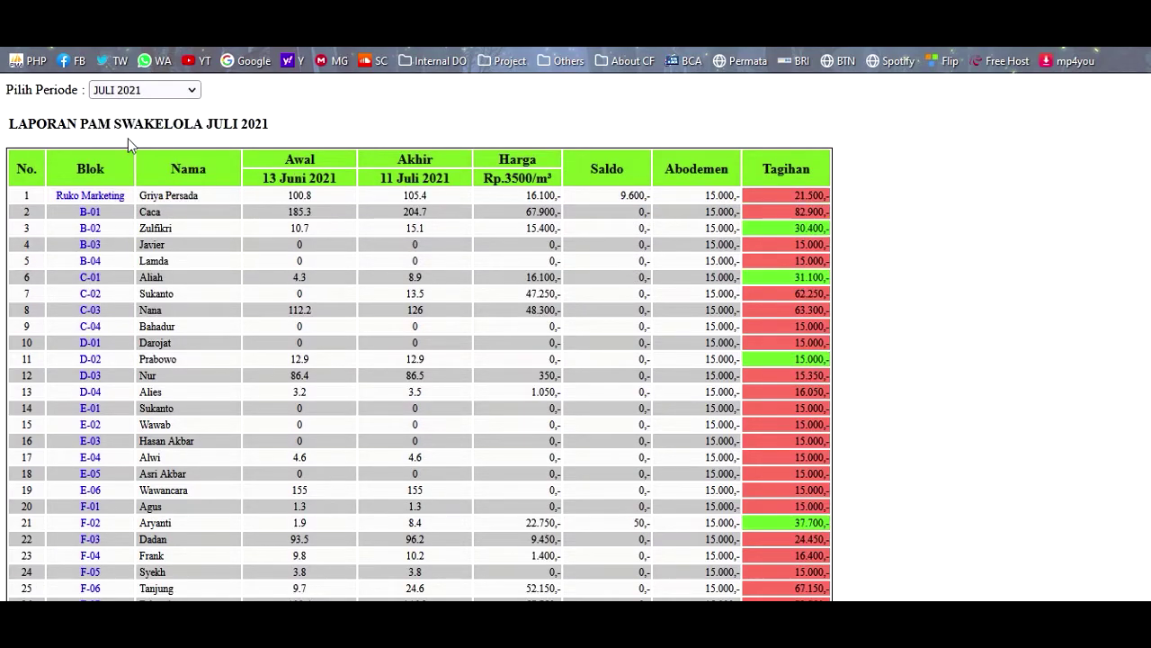
click(133, 90)
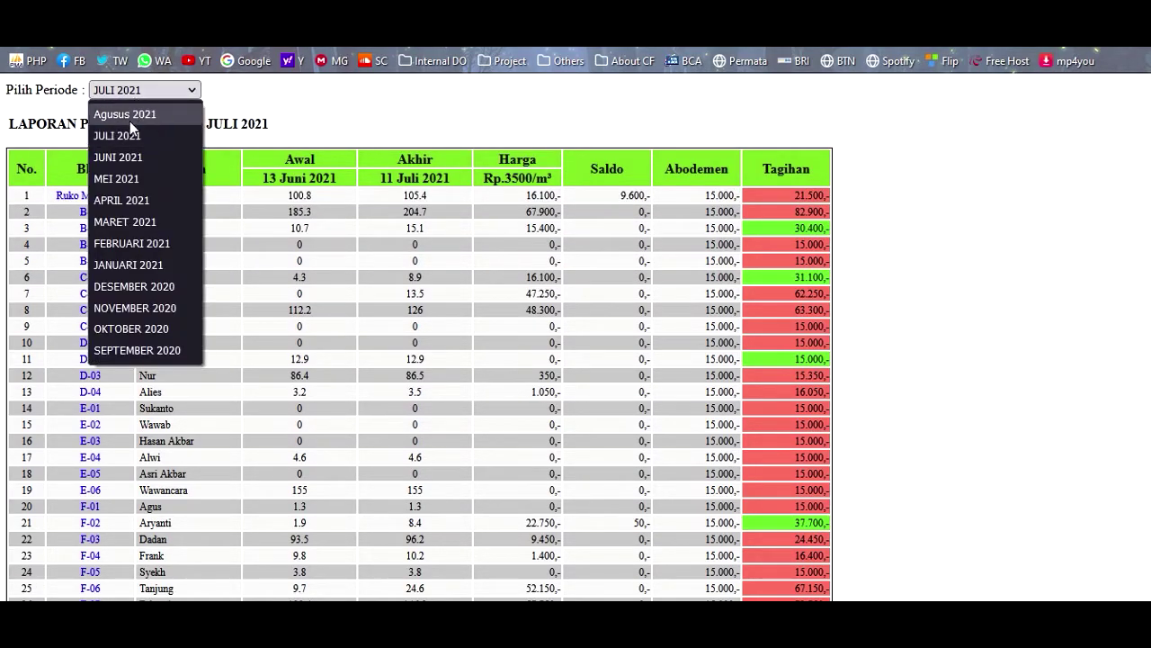
click(122, 157)
click(137, 90)
click(129, 222)
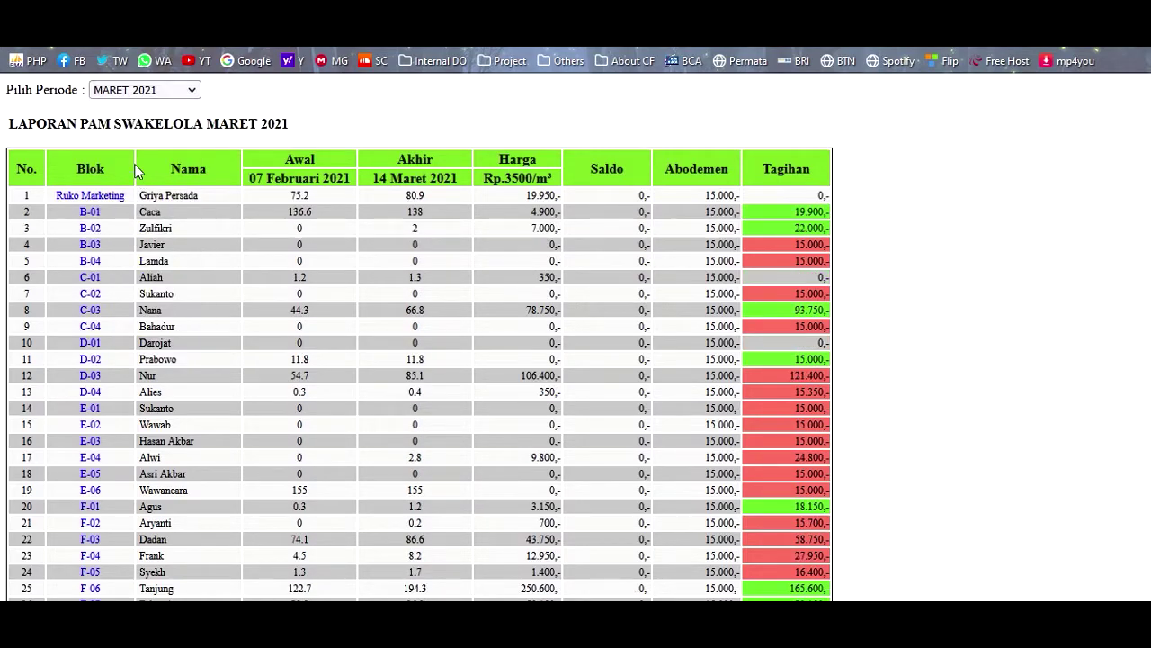
click(140, 95)
click(121, 282)
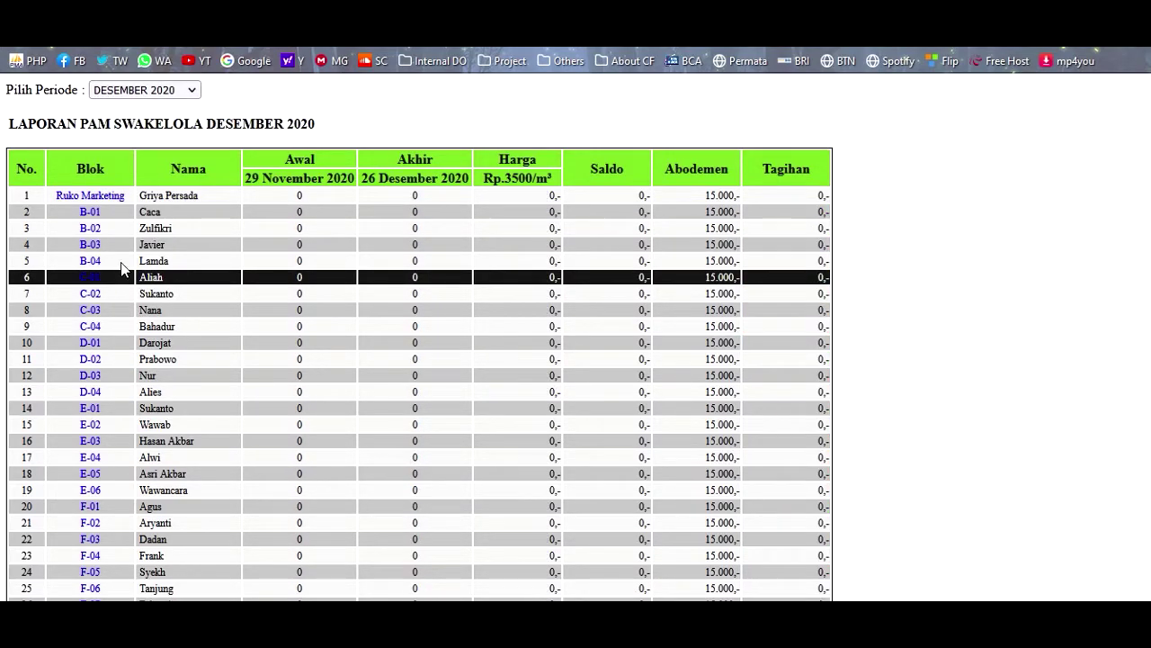
click(134, 90)
click(124, 203)
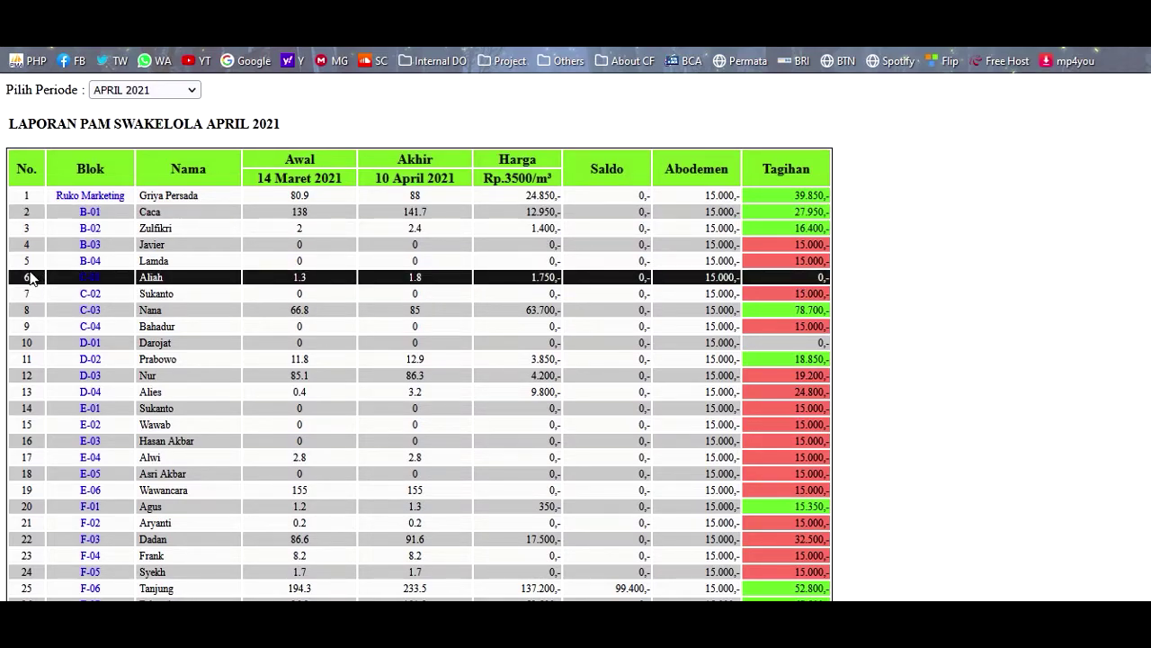
click(89, 277)
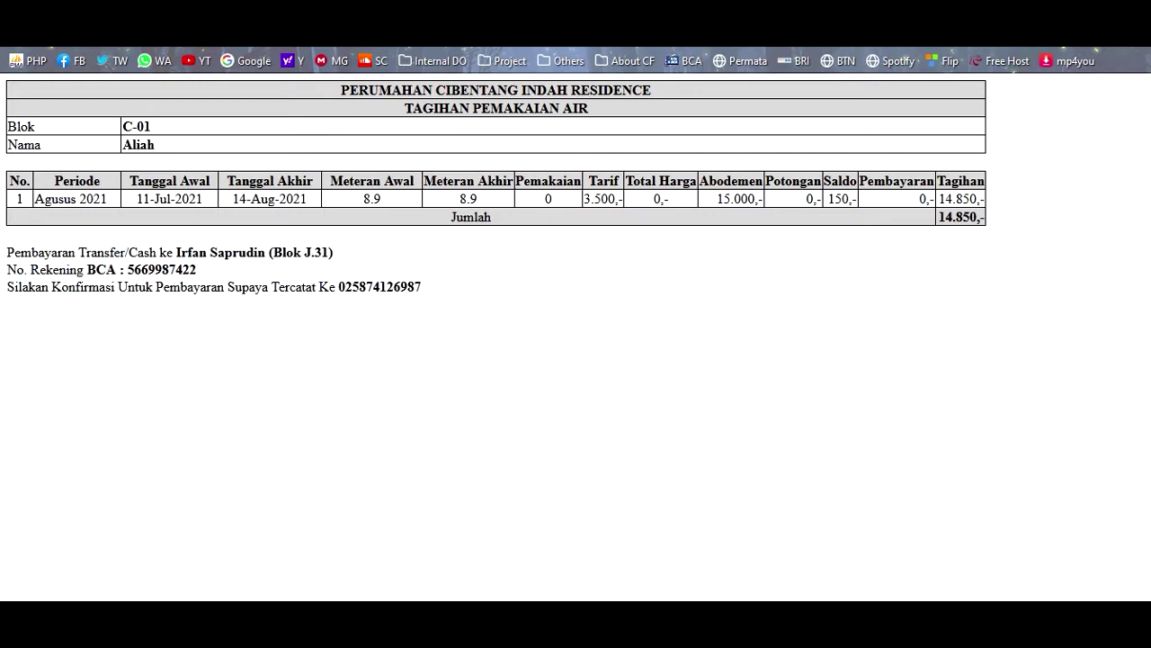
- View block B-01's bill totalling 178.450,-, then cycle tabs back to the admin Pembukuan page
key(ctrl+w)
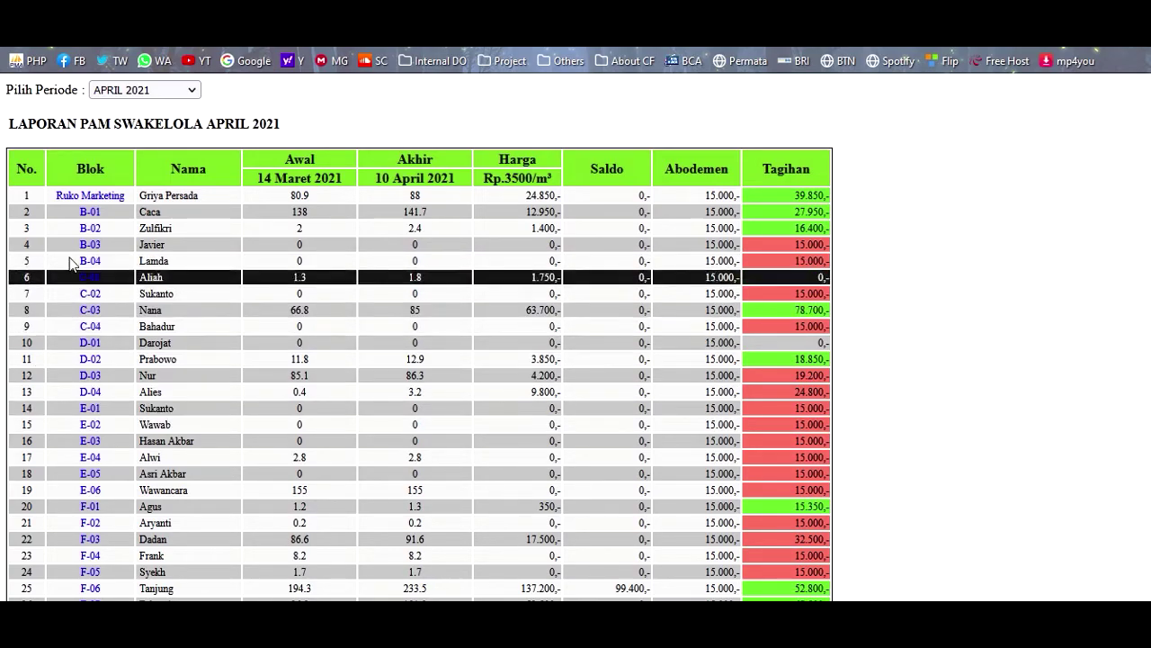
click(91, 214)
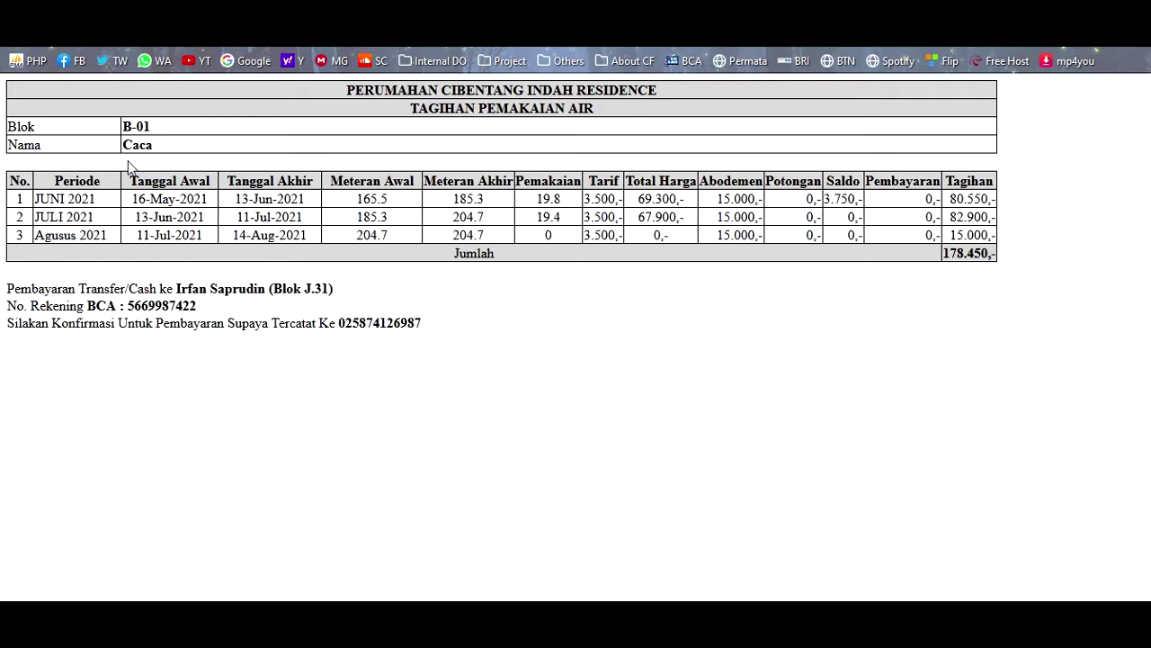
key(alt+Left)
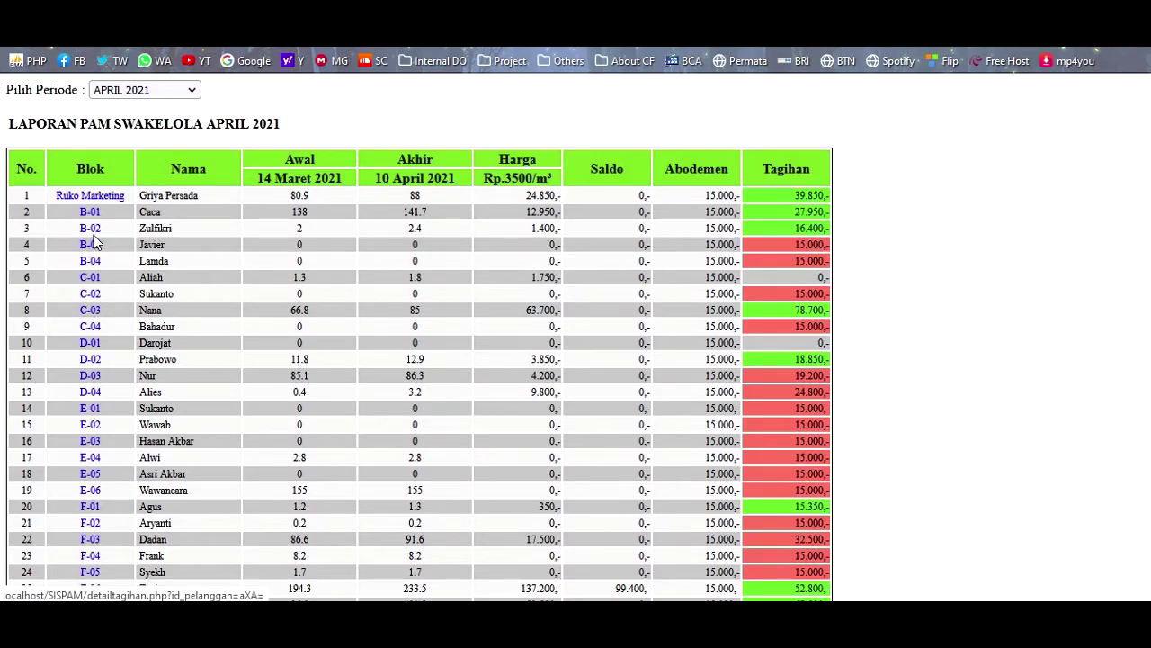
click(441, 11)
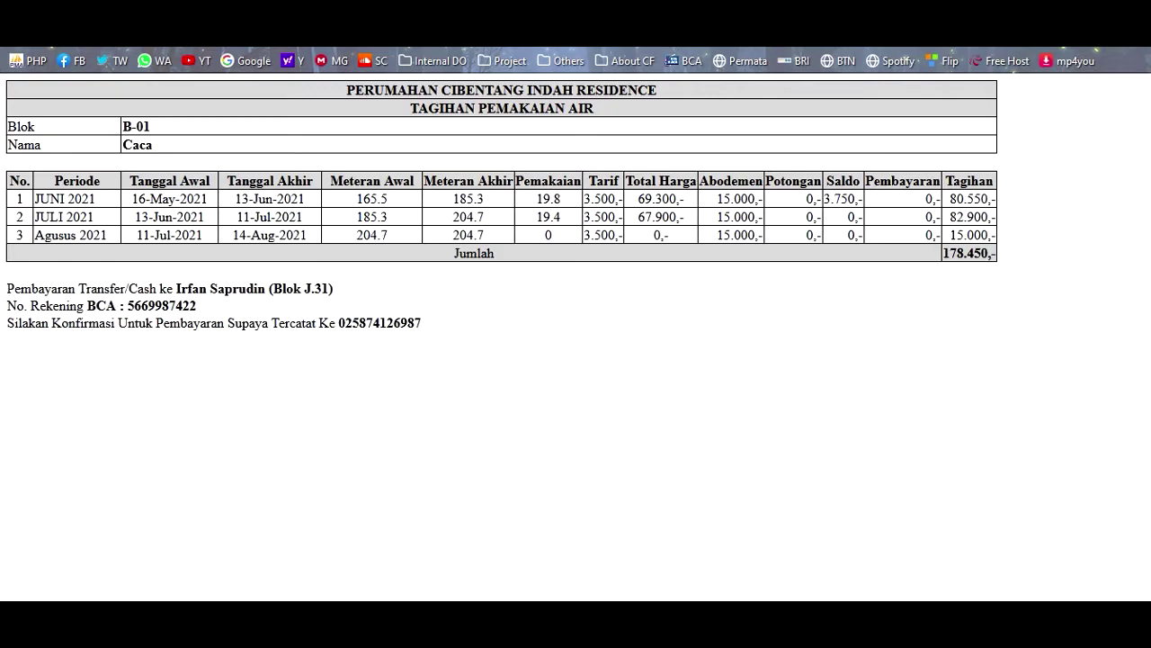
key(ctrl+Tab)
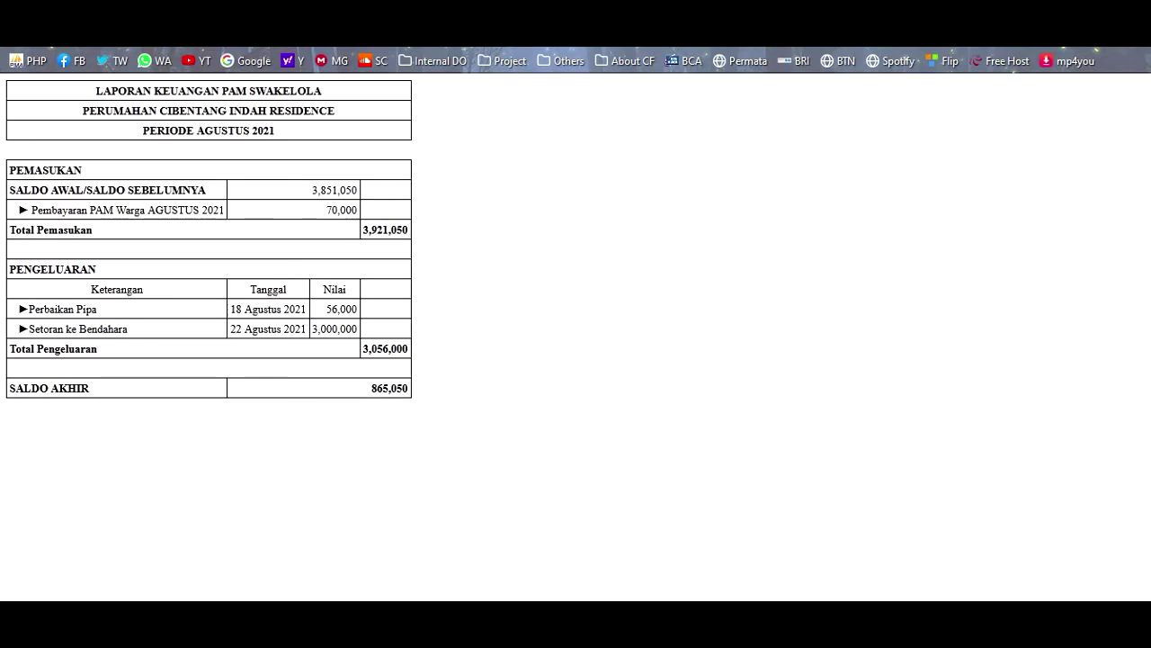
key(ctrl+Tab)
key(ctrl+Tab)
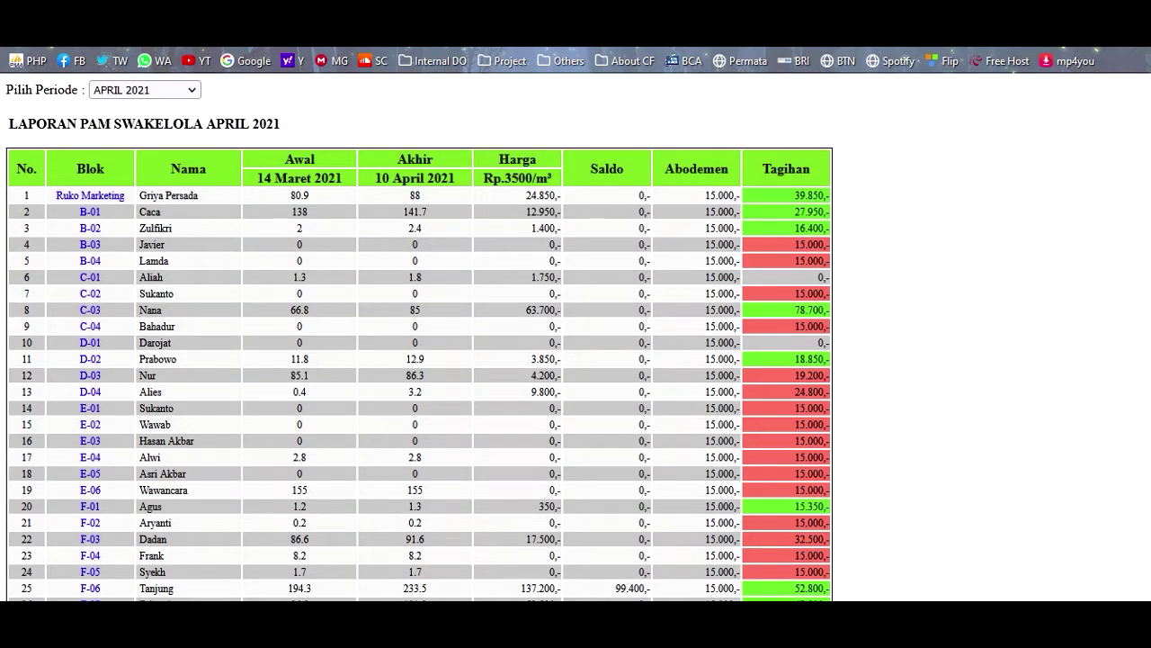
key(ctrl+Tab)
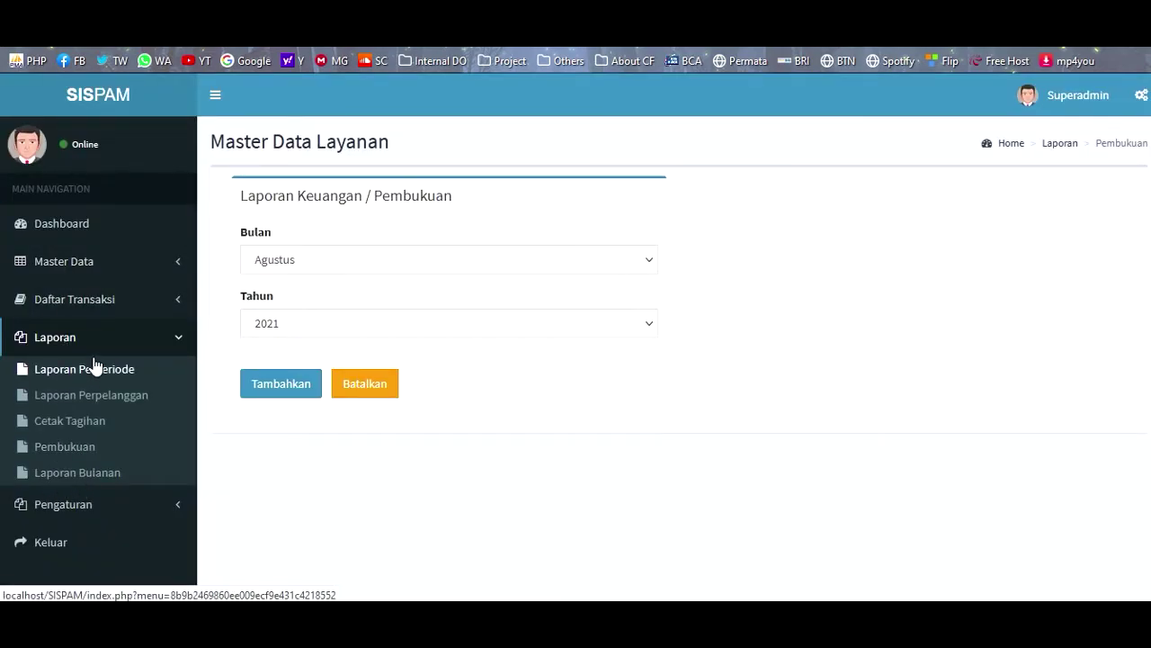
- Open Pengaturan Umum and scroll through the Perumahan Cigadung Indah Permai profile form and back up
click(117, 509)
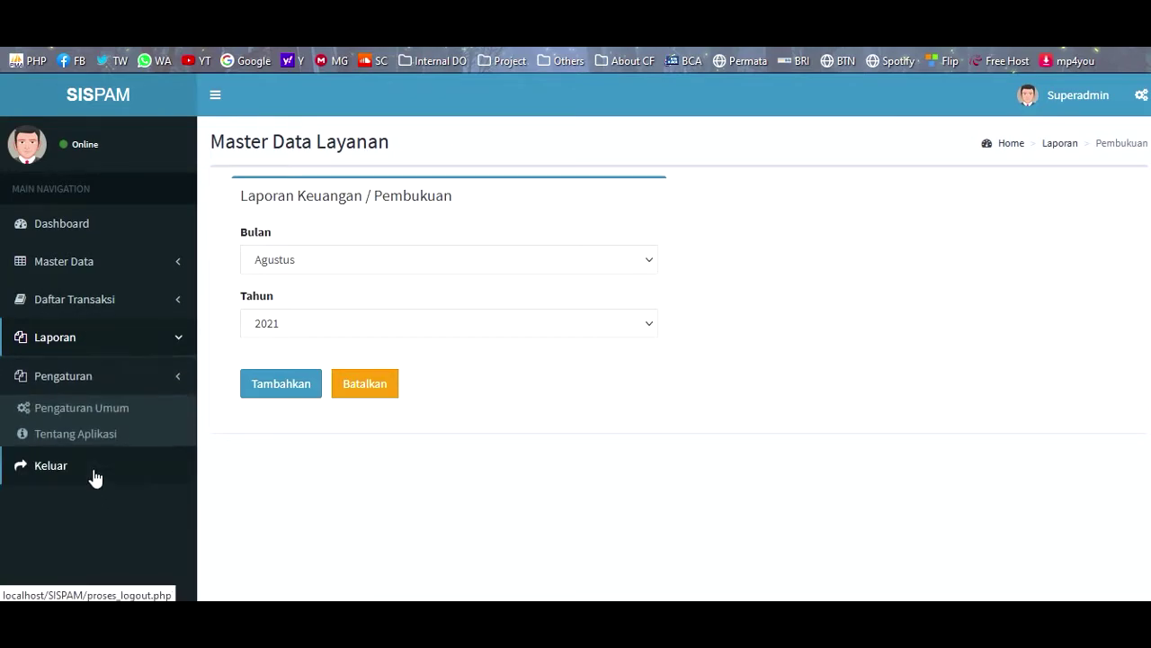
click(81, 412)
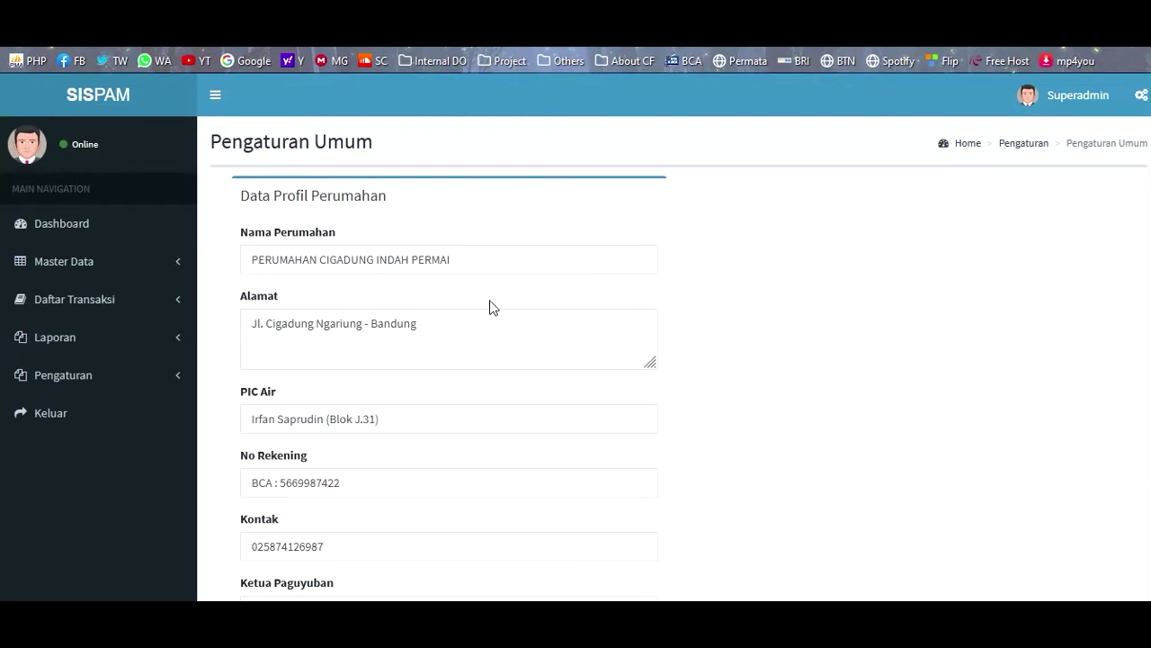
scroll(821, 330, down, 1)
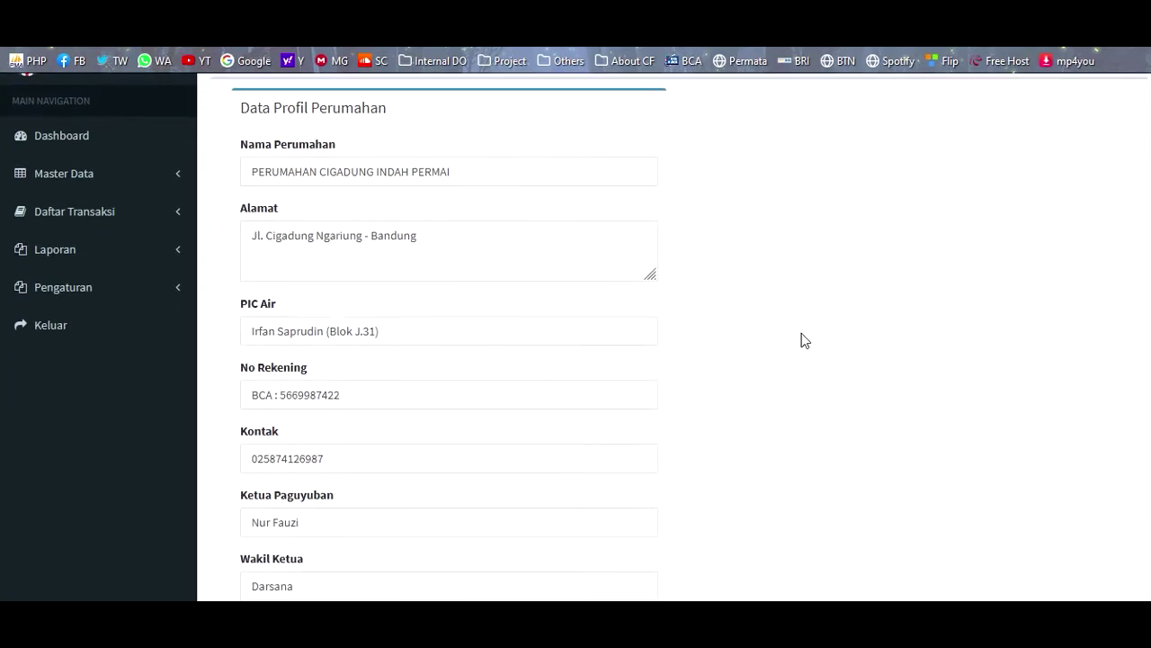
scroll(724, 385, down, 4)
scroll(409, 342, up, 2)
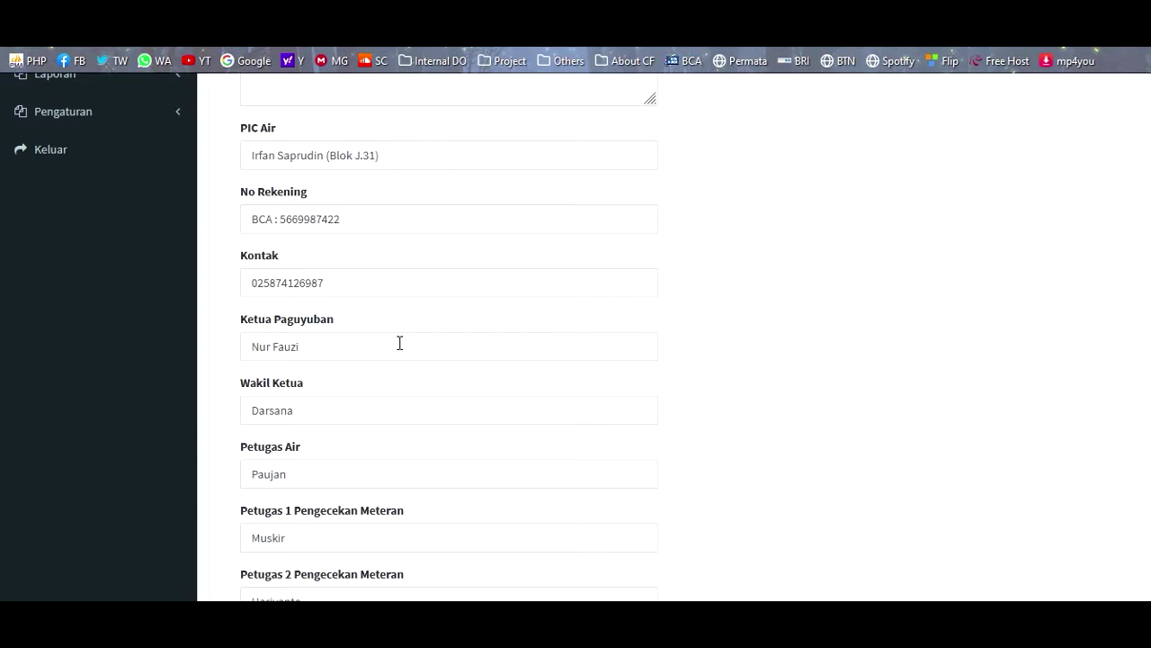
scroll(405, 356, down, 2)
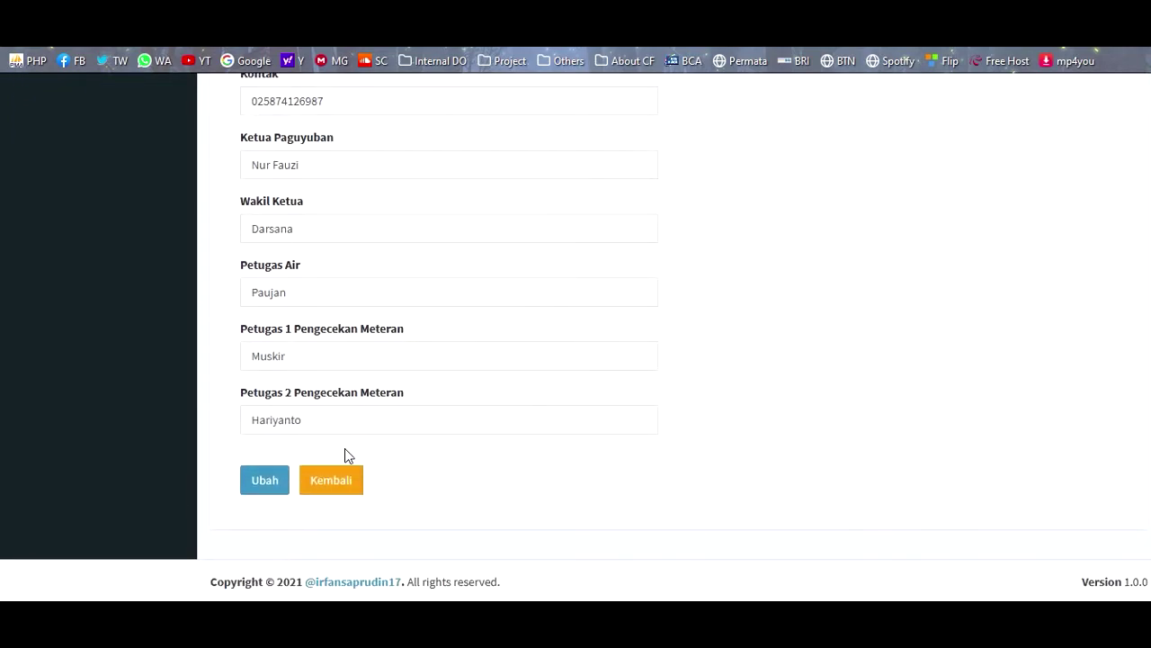
scroll(352, 452, up, 5)
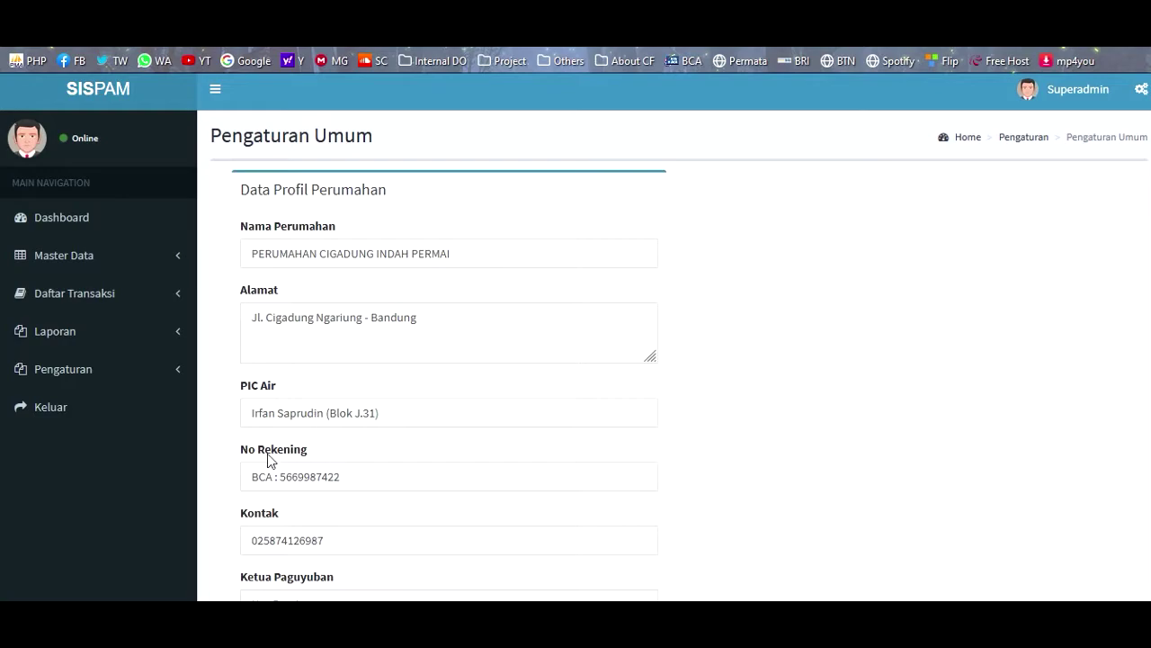
- In the mobile preview window, resize the viewport to 320 px wide
click(132, 557)
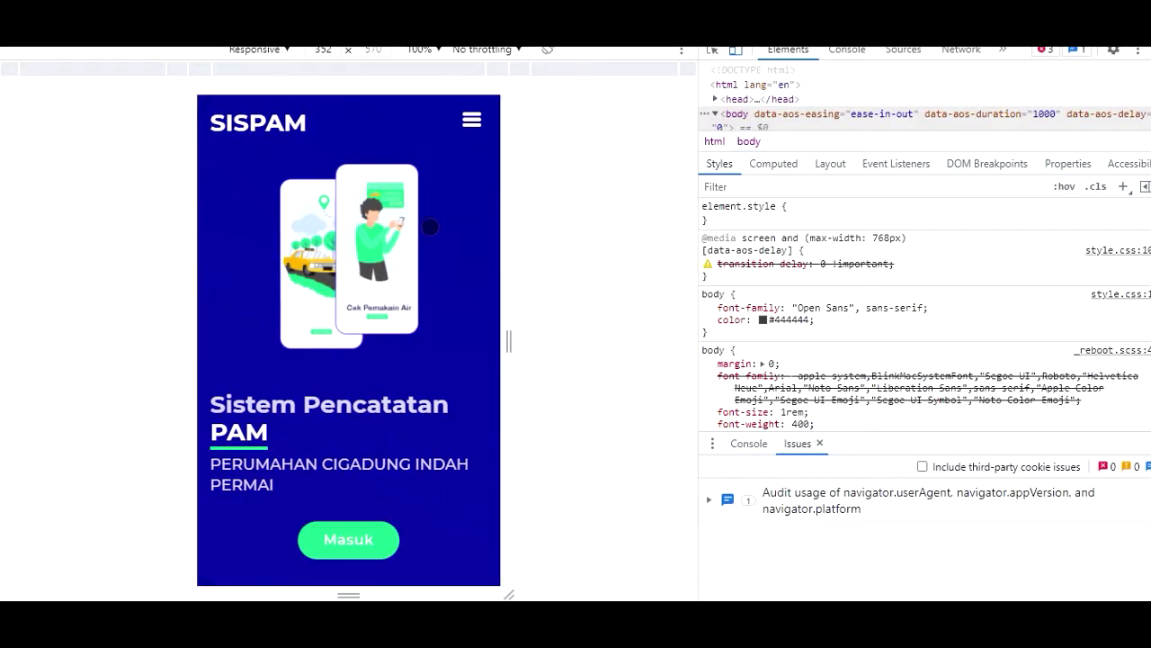
drag(502, 224, 500, 226)
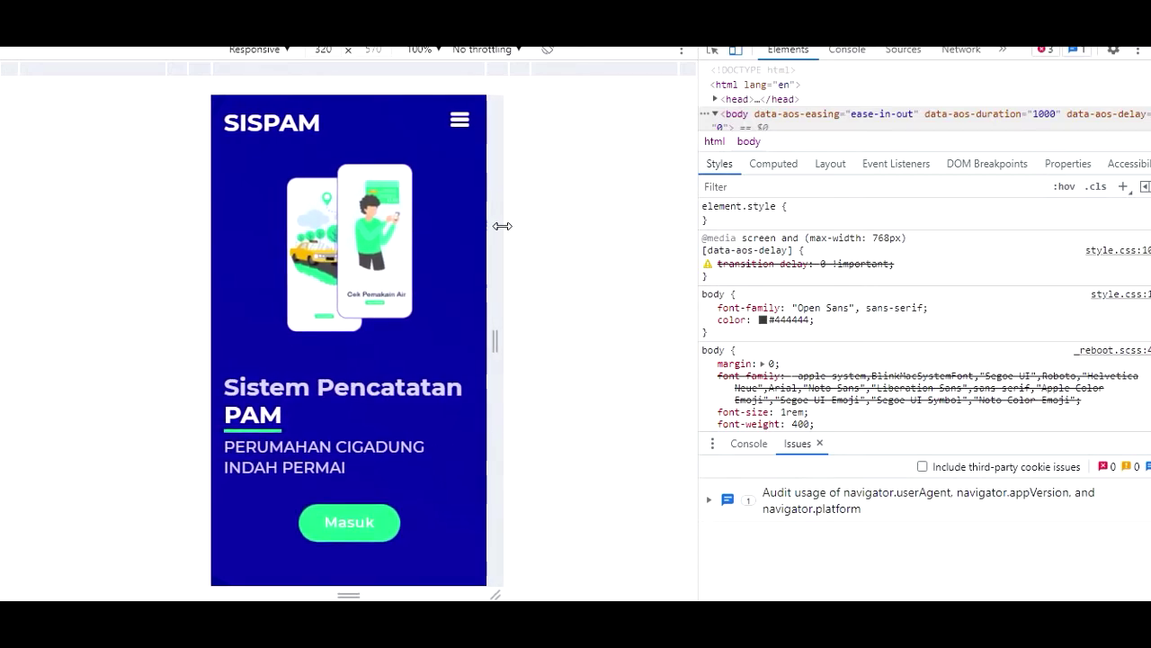
drag(427, 259, 396, 267)
drag(386, 439, 367, 270)
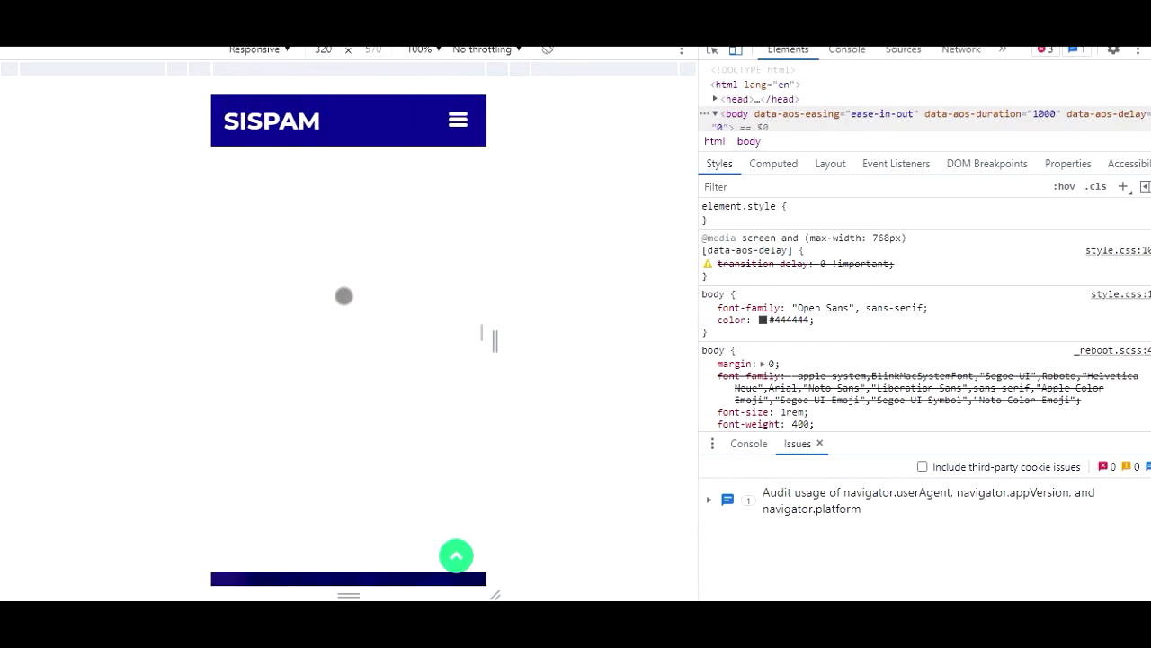
- Use the landing page hamburger menu to visit the Fungsi, Pengurus and Harga sections, then return to top
click(457, 122)
click(259, 246)
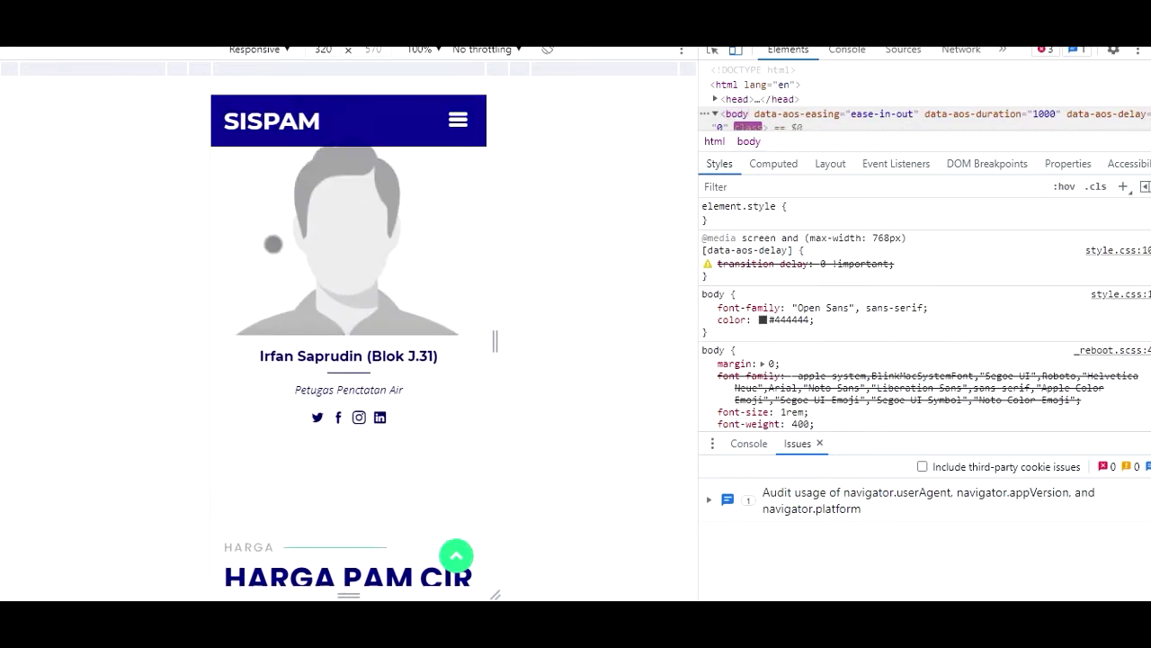
click(457, 120)
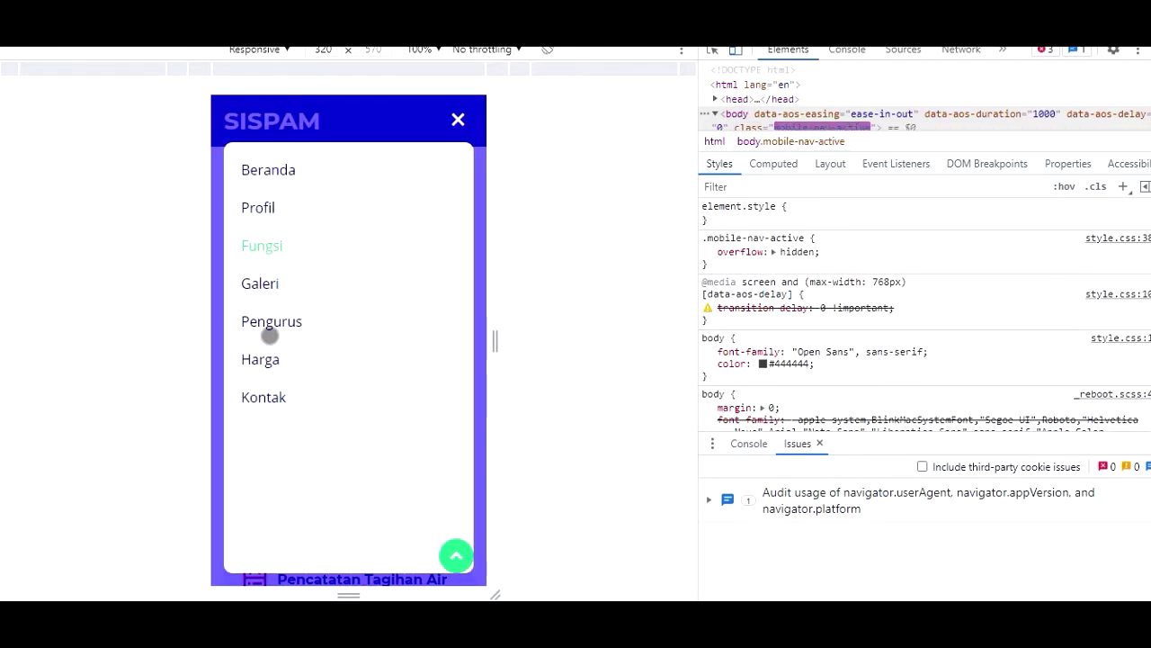
click(272, 322)
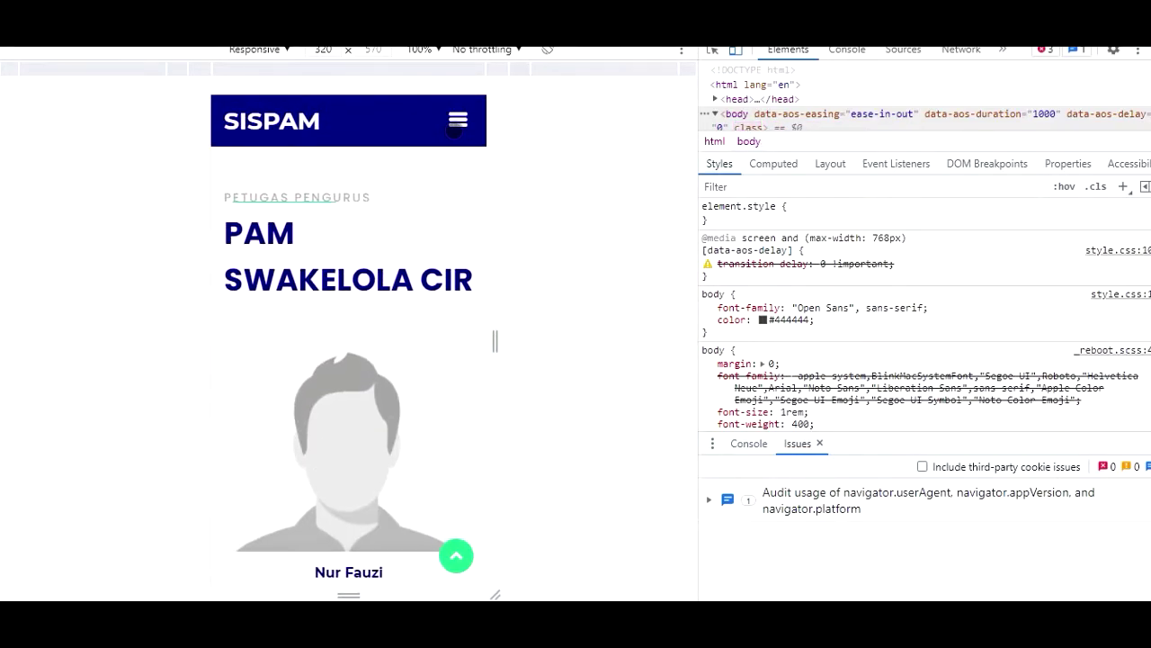
click(457, 121)
click(259, 360)
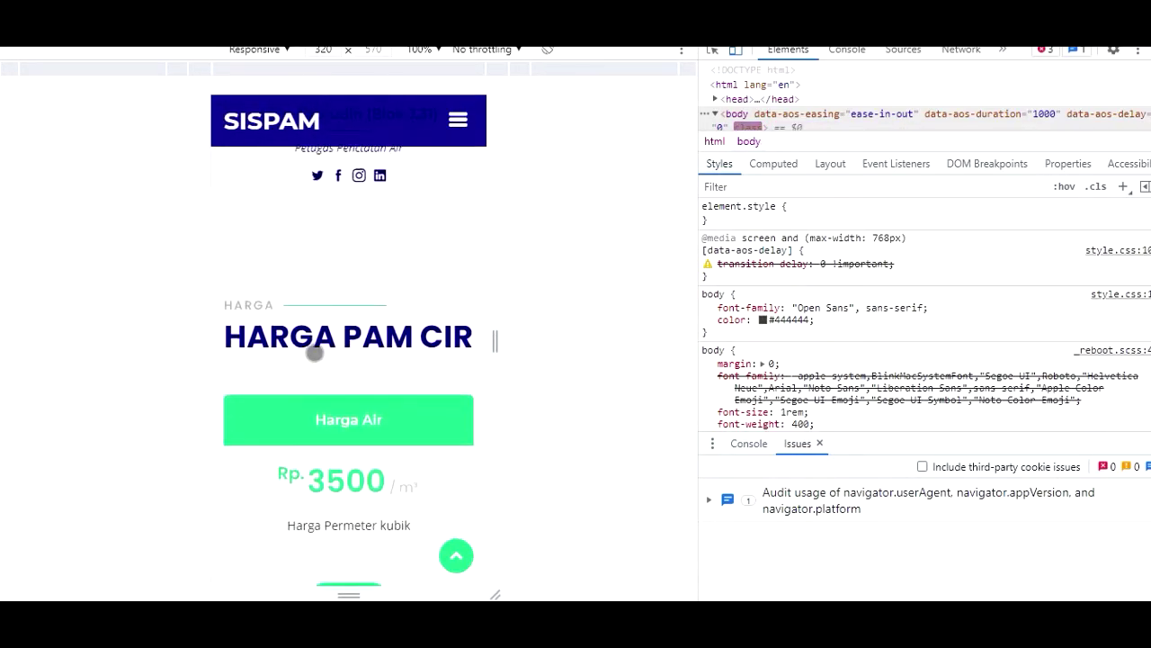
click(456, 555)
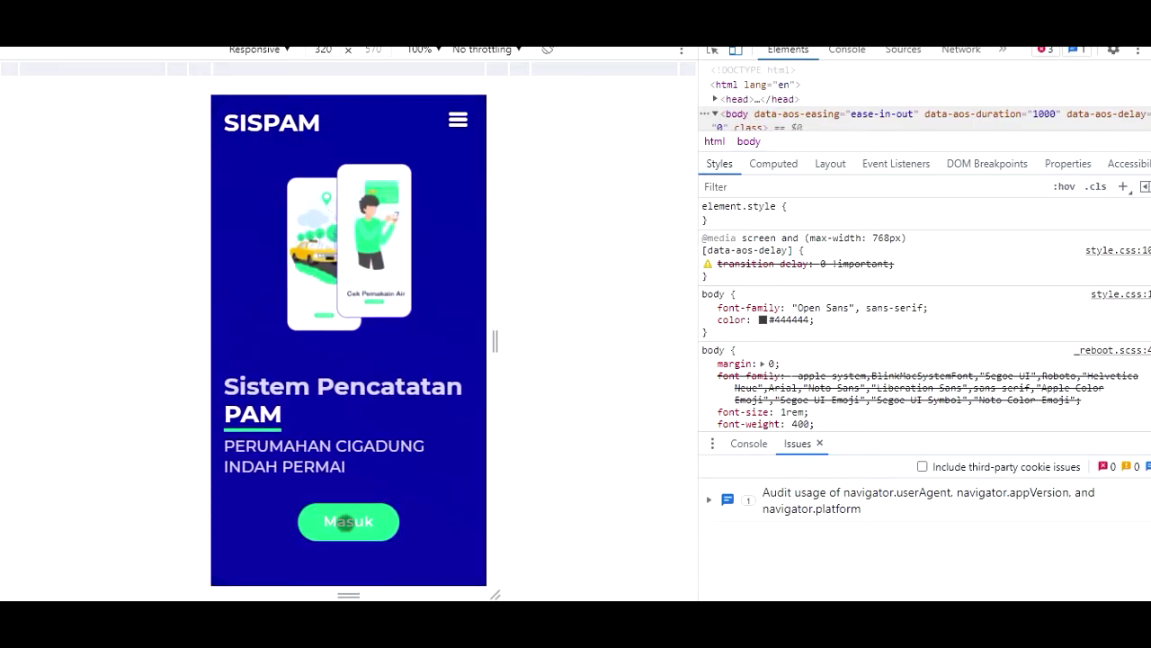
- Go to the SISPAM login page and choose Warga as the access type
click(358, 525)
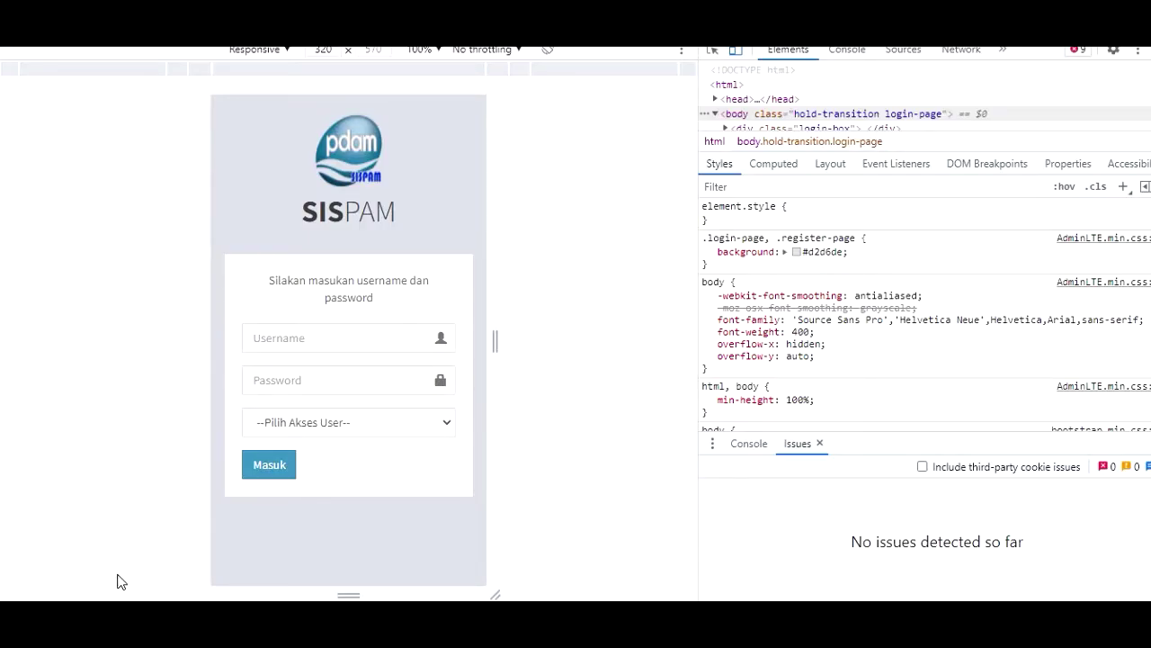
click(321, 421)
click(270, 513)
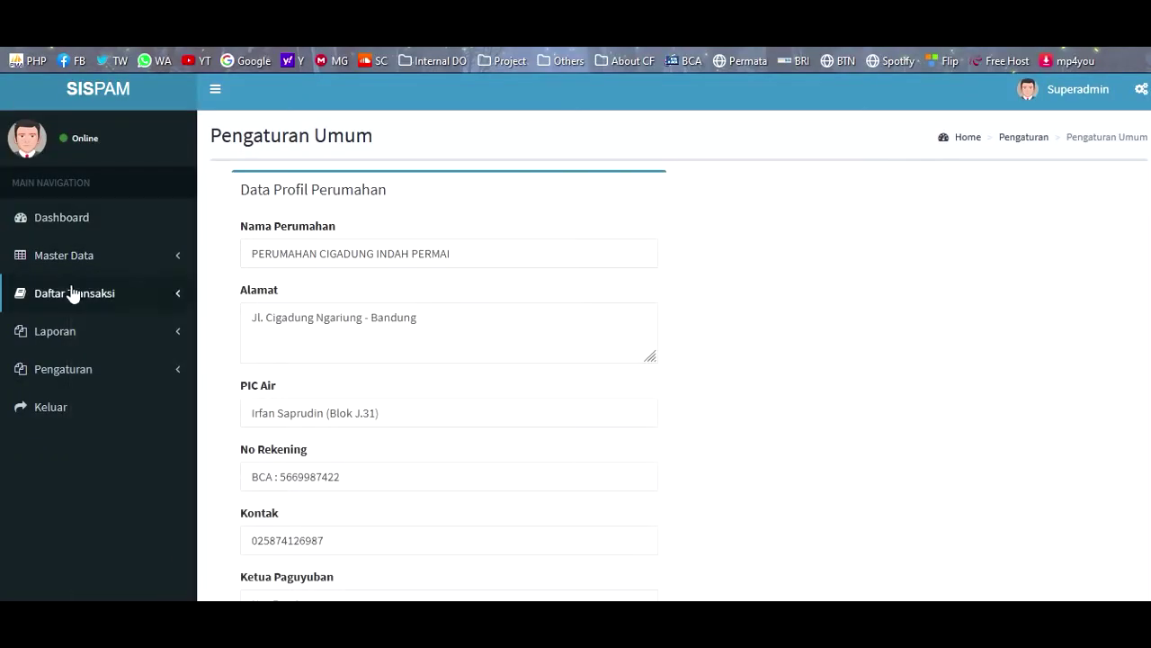
- Select the second customer's registration number in the Master Data > Data Pelanggan list
click(27, 334)
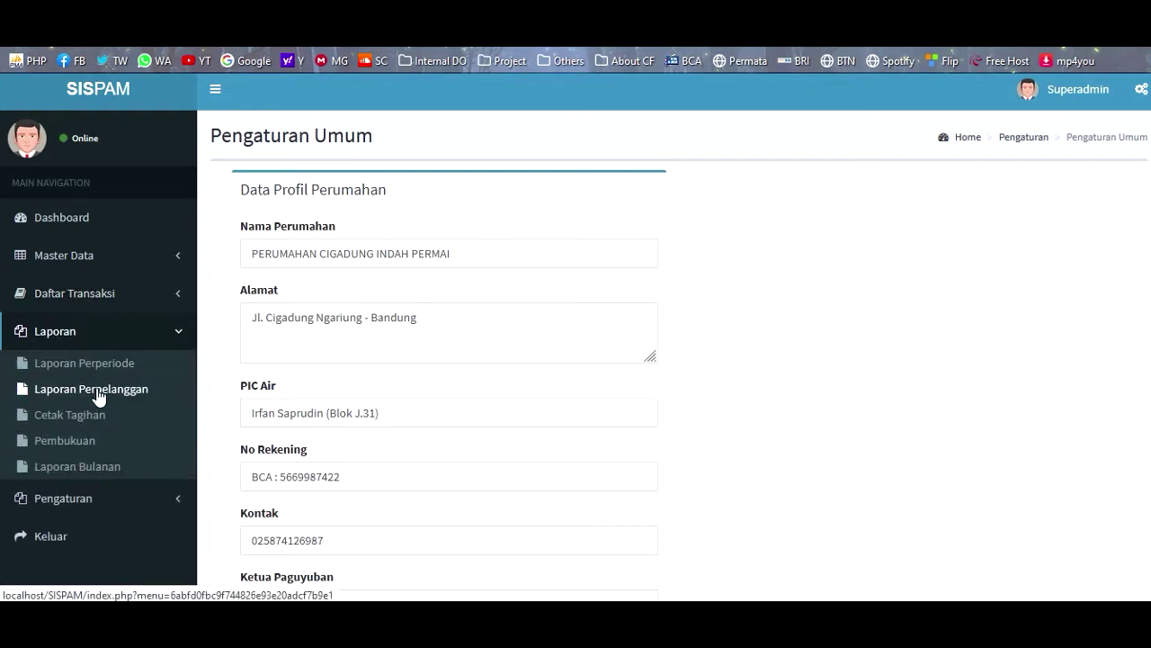
click(77, 294)
click(77, 256)
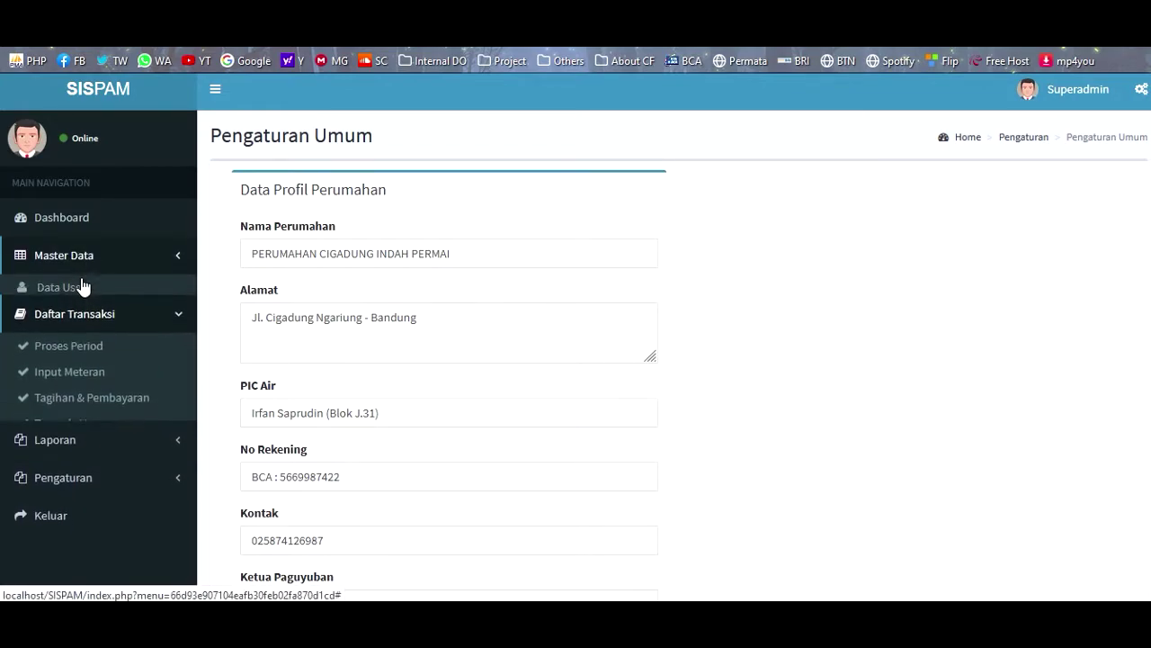
click(78, 365)
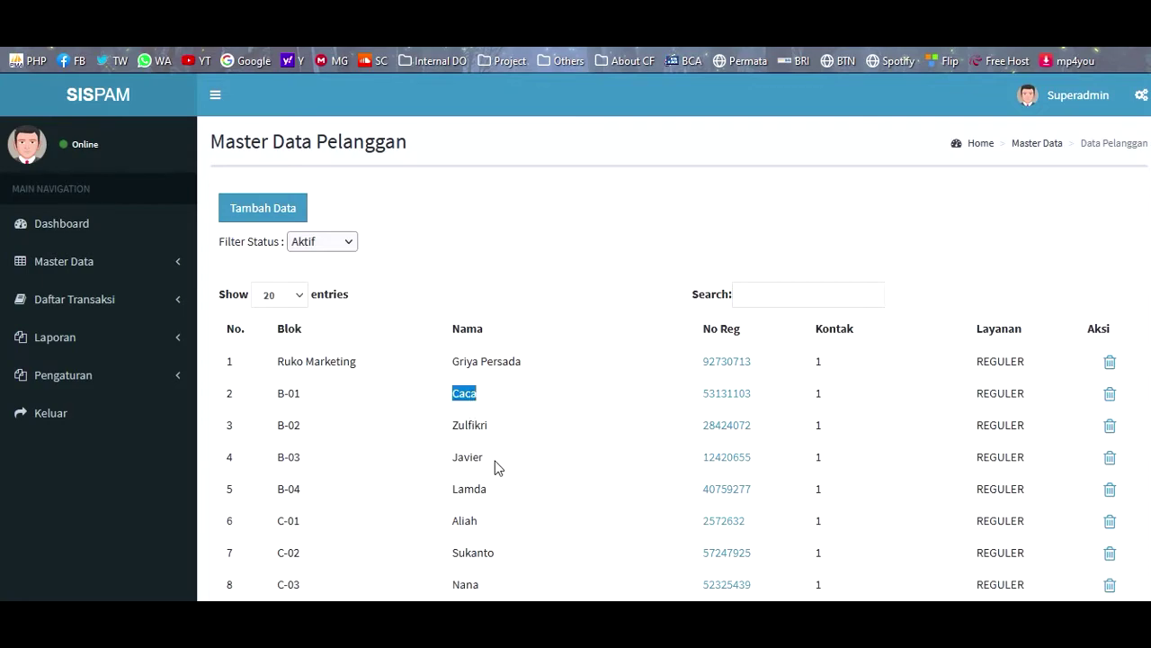
drag(754, 402, 710, 406)
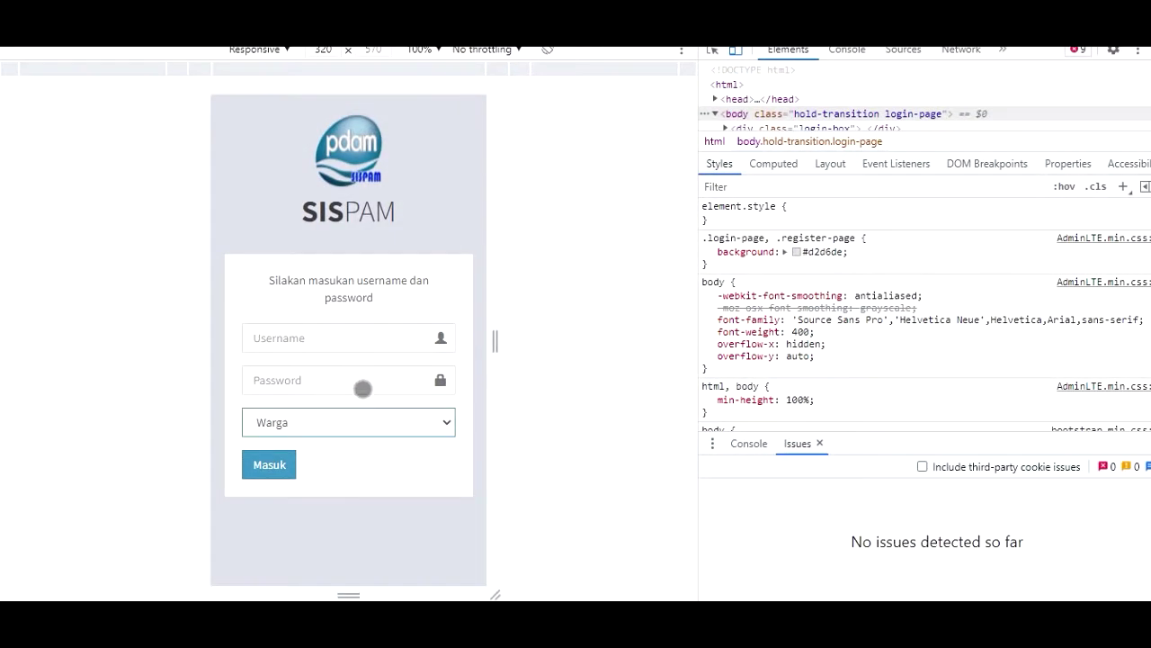
- Log in as Warga with a customer's registration number and password, declining to save the password
click(287, 337)
text(53131103)
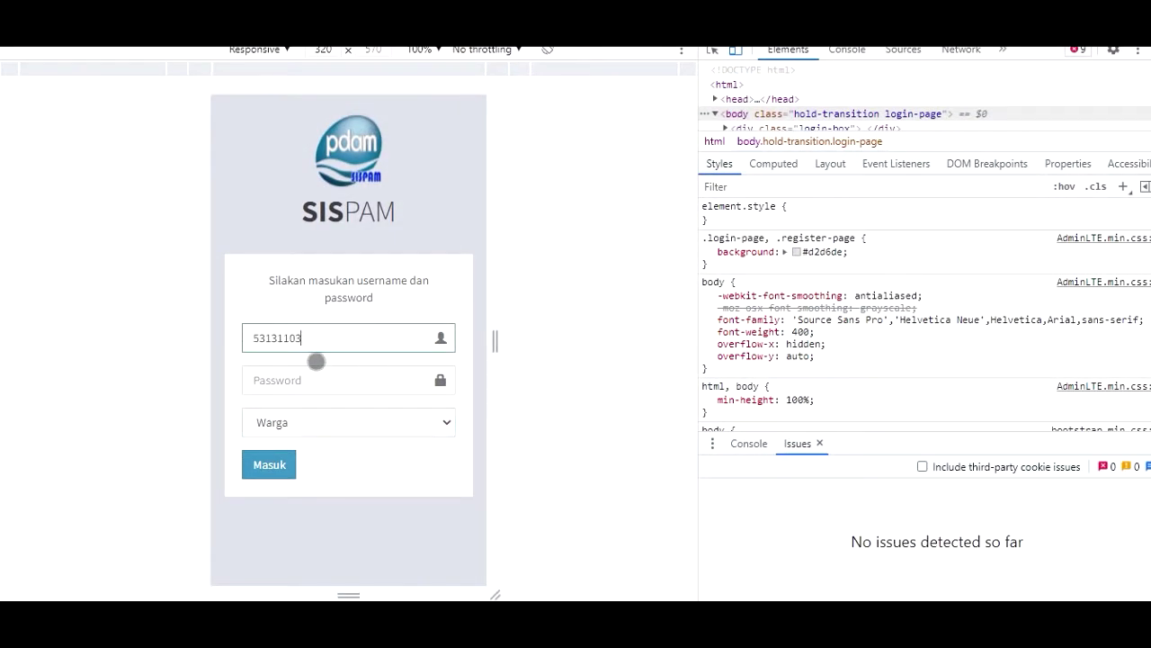
click(294, 379)
text(12)
key(Return)
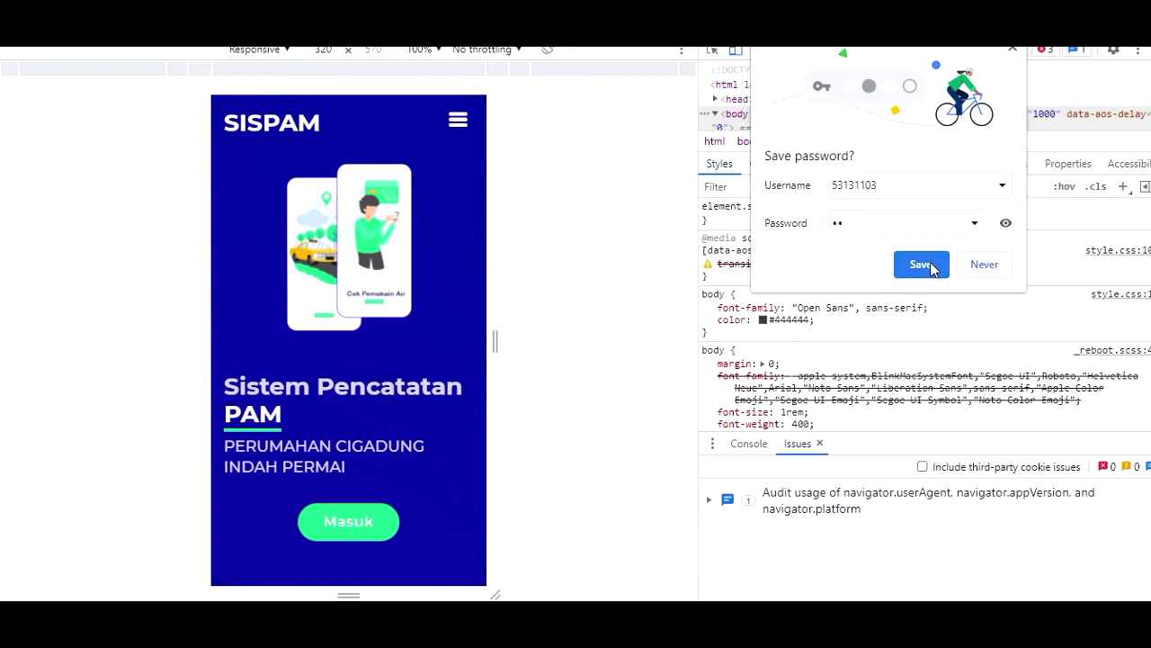
click(984, 263)
- Reopen the login page and enter another customer's registration number as the username
click(364, 522)
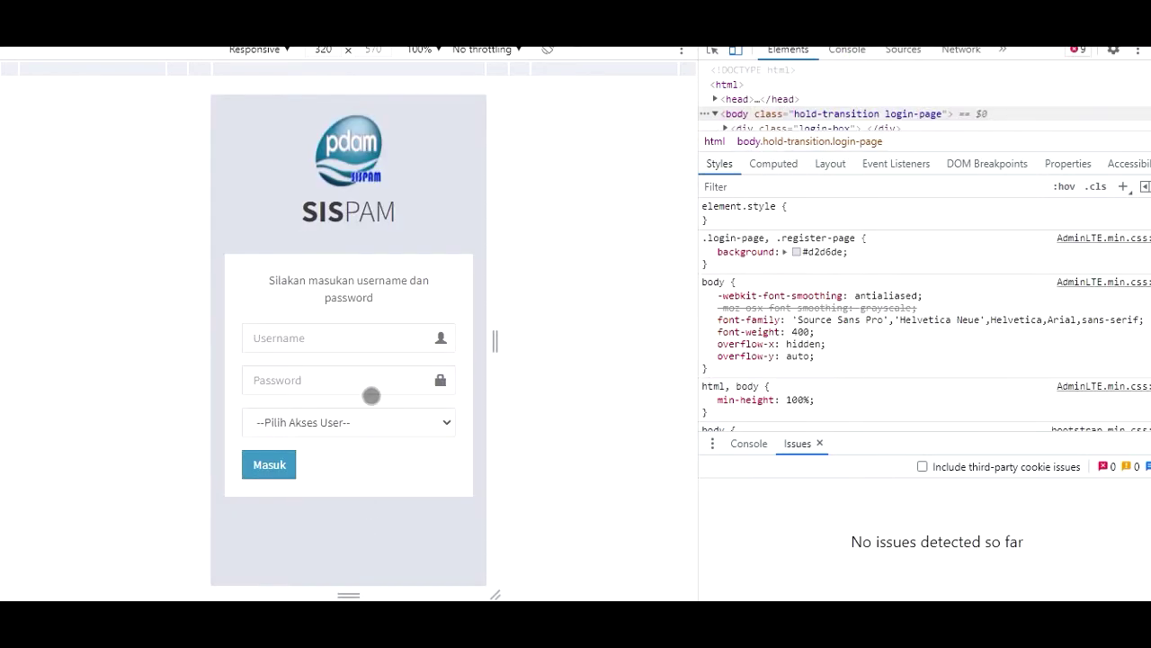
click(278, 336)
text(92730712)
click(286, 379)
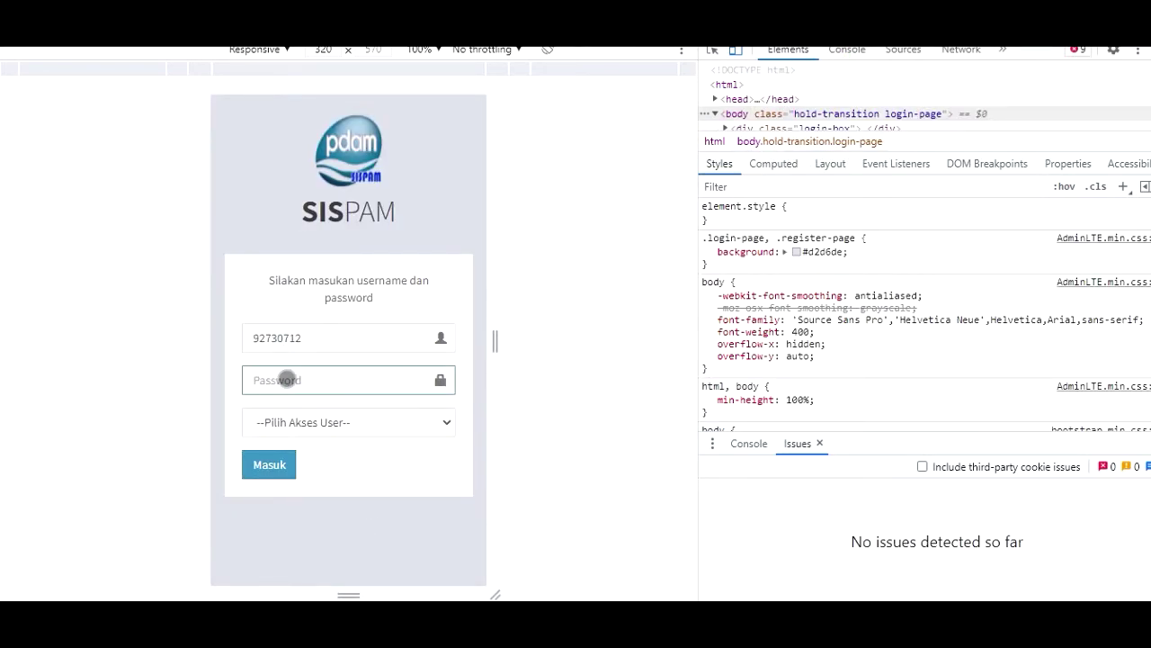
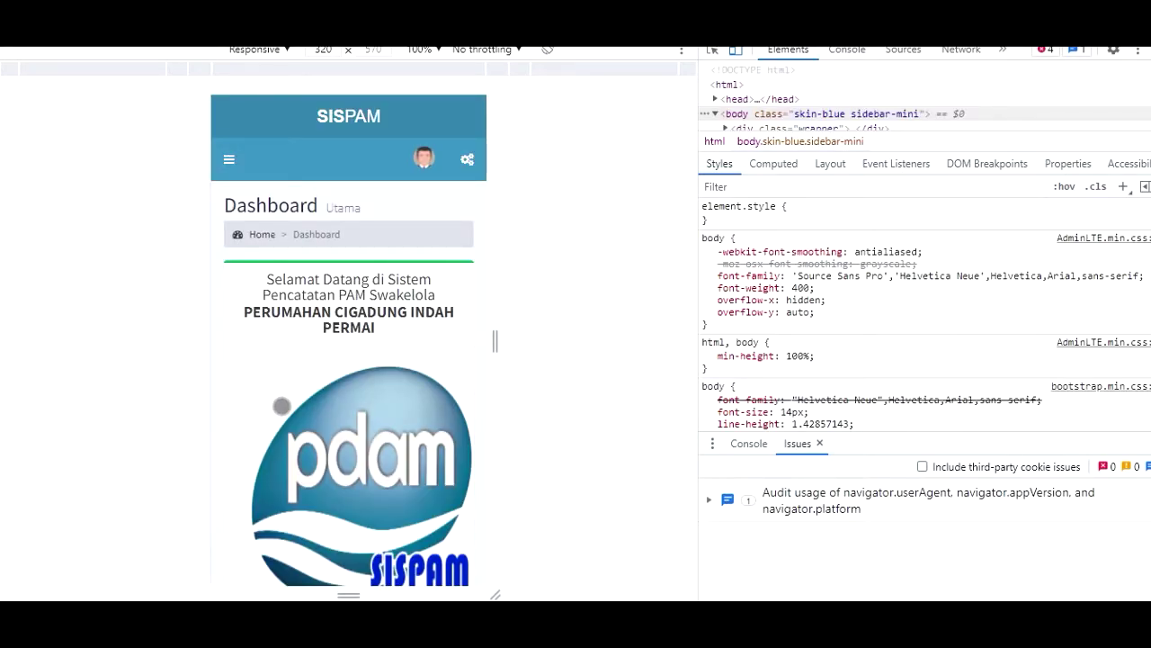
- Scroll through the dashboard's usage, billing and payment cards and check the user account menu
drag(335, 397, 358, 342)
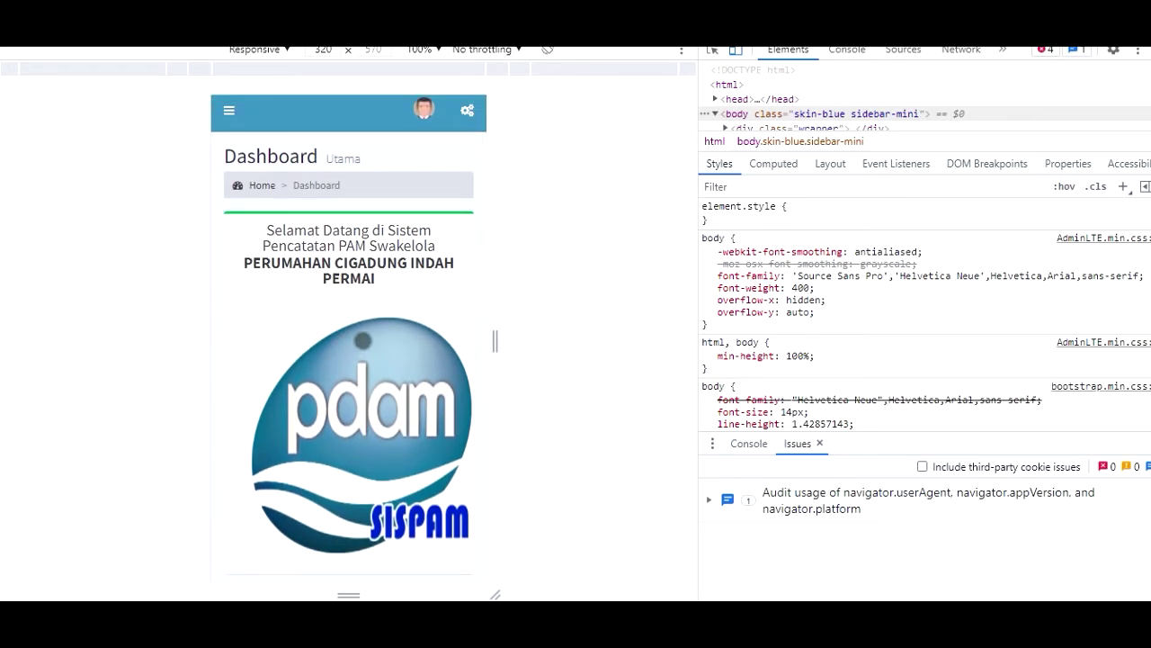
drag(380, 328, 372, 270)
drag(356, 368, 332, 270)
drag(331, 332, 386, 203)
drag(400, 286, 404, 239)
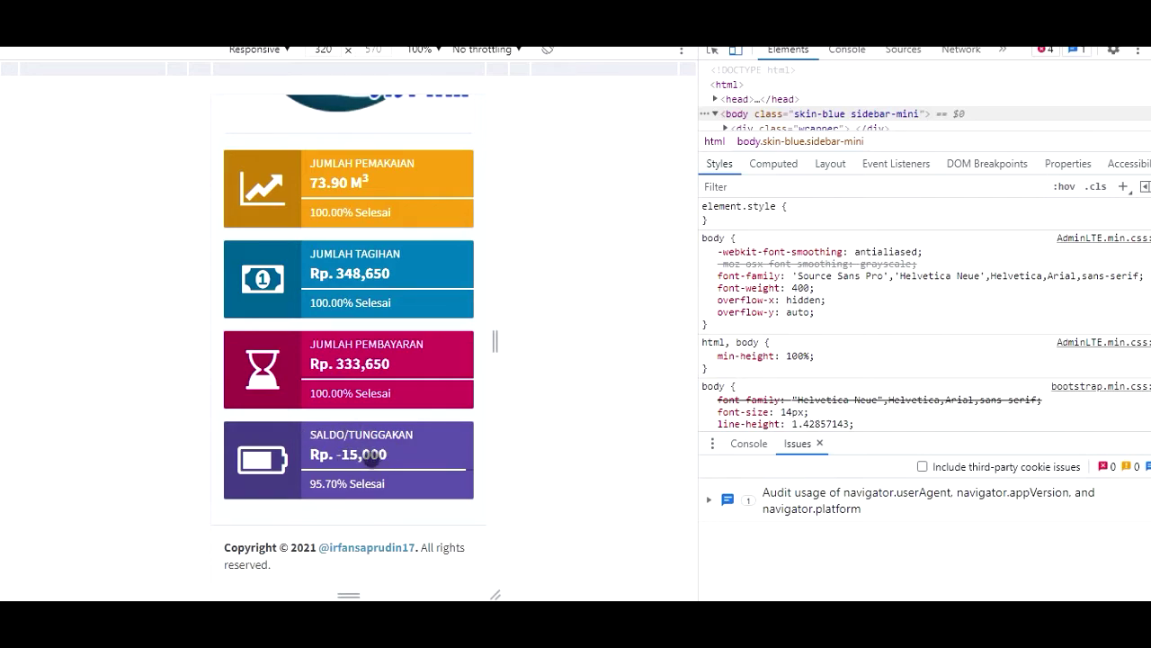
scroll(365, 450, up, 2)
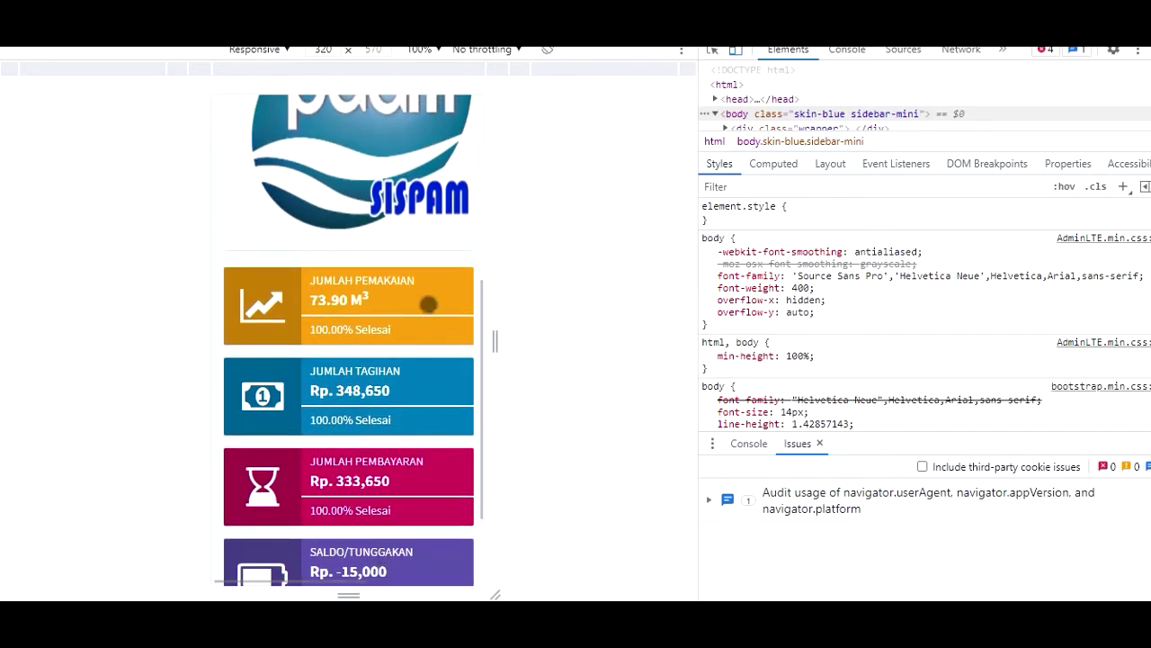
scroll(430, 306, up, 5)
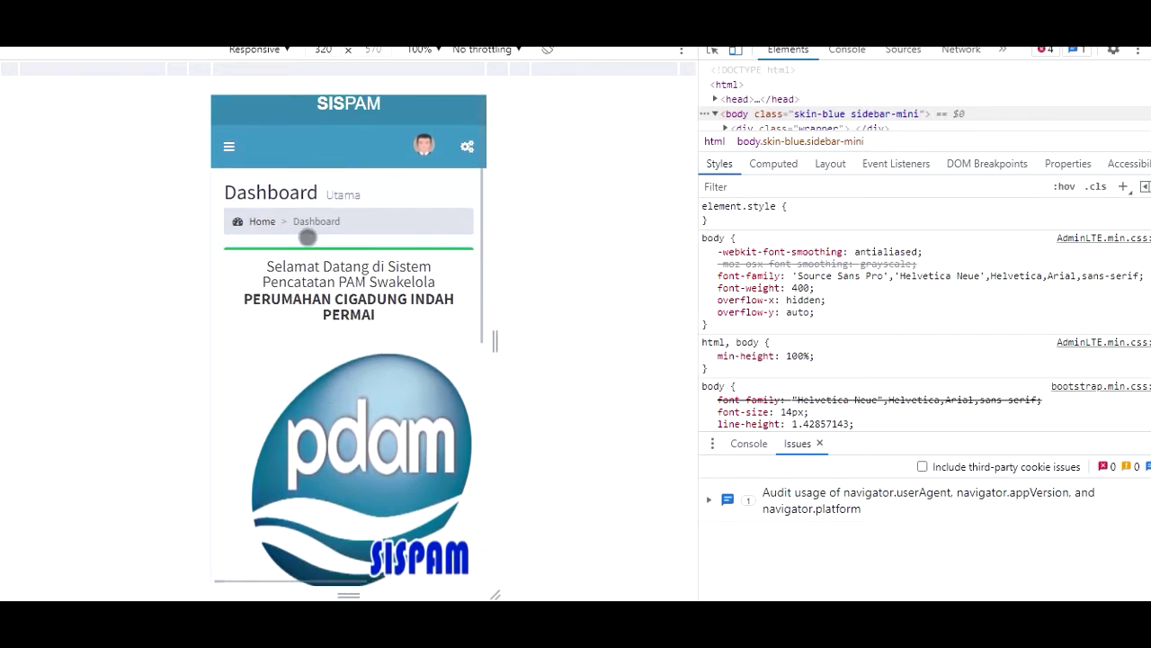
click(419, 148)
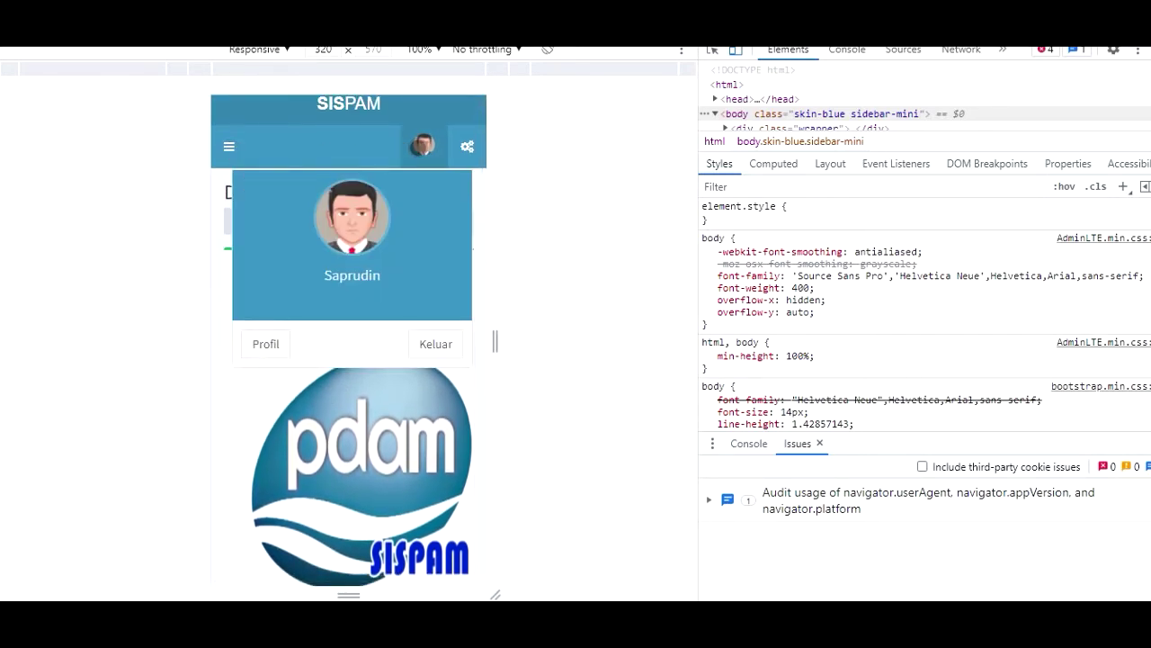
click(419, 147)
- Open a customer record from Master Data > Data Personal
click(228, 146)
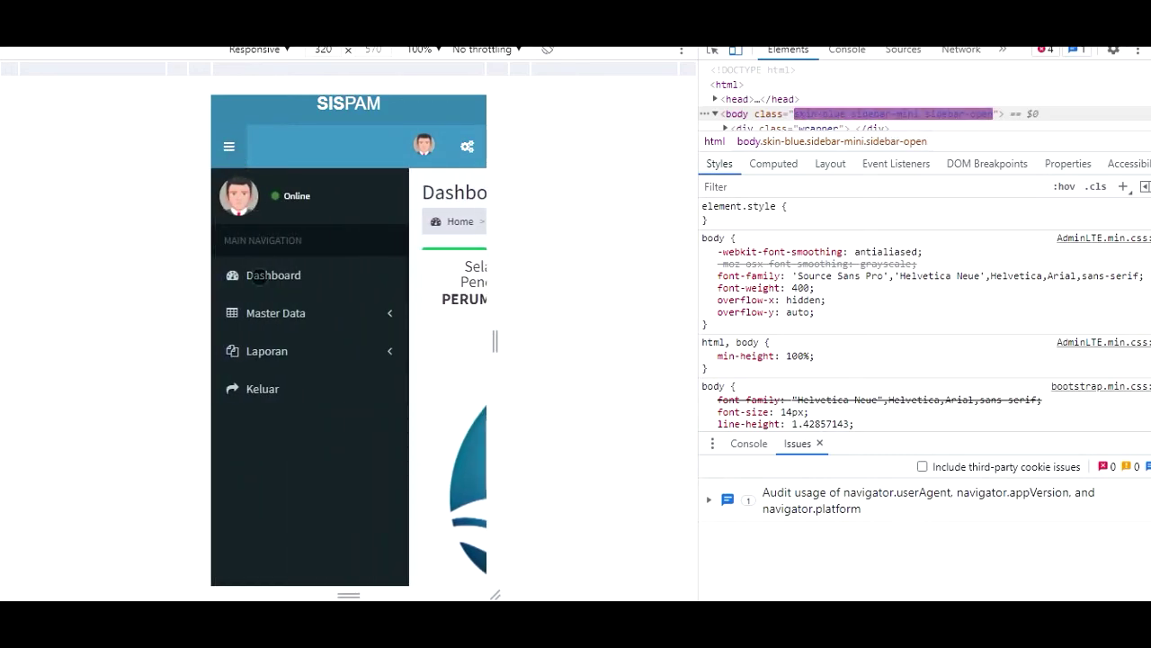
click(299, 321)
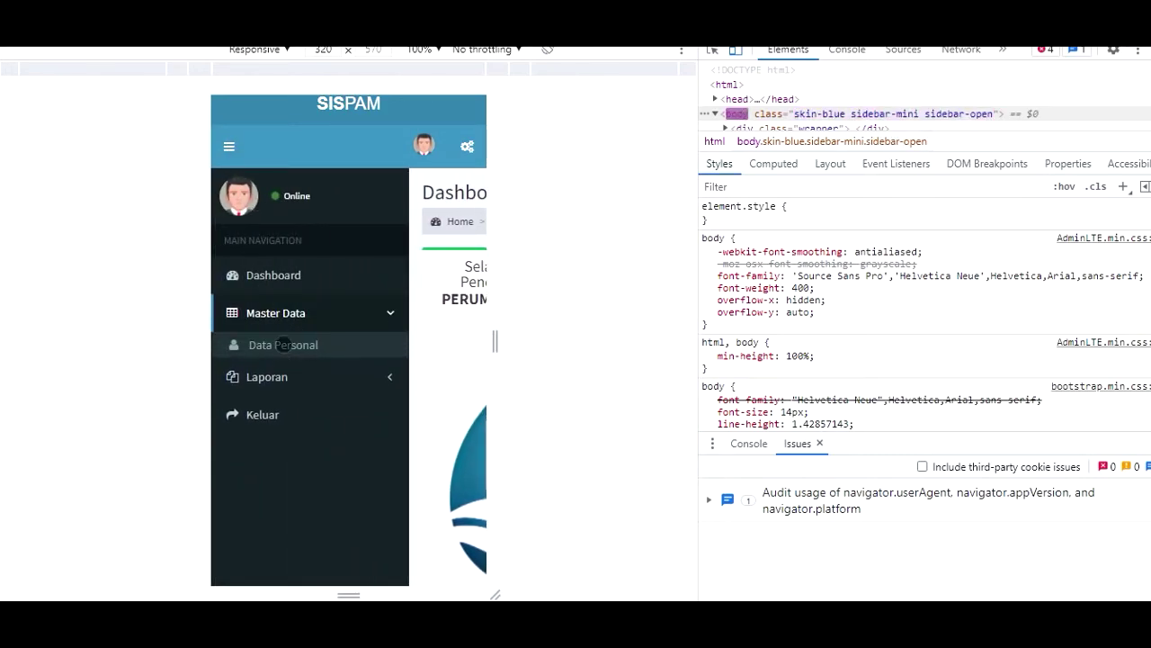
click(283, 345)
scroll(358, 390, down, 2)
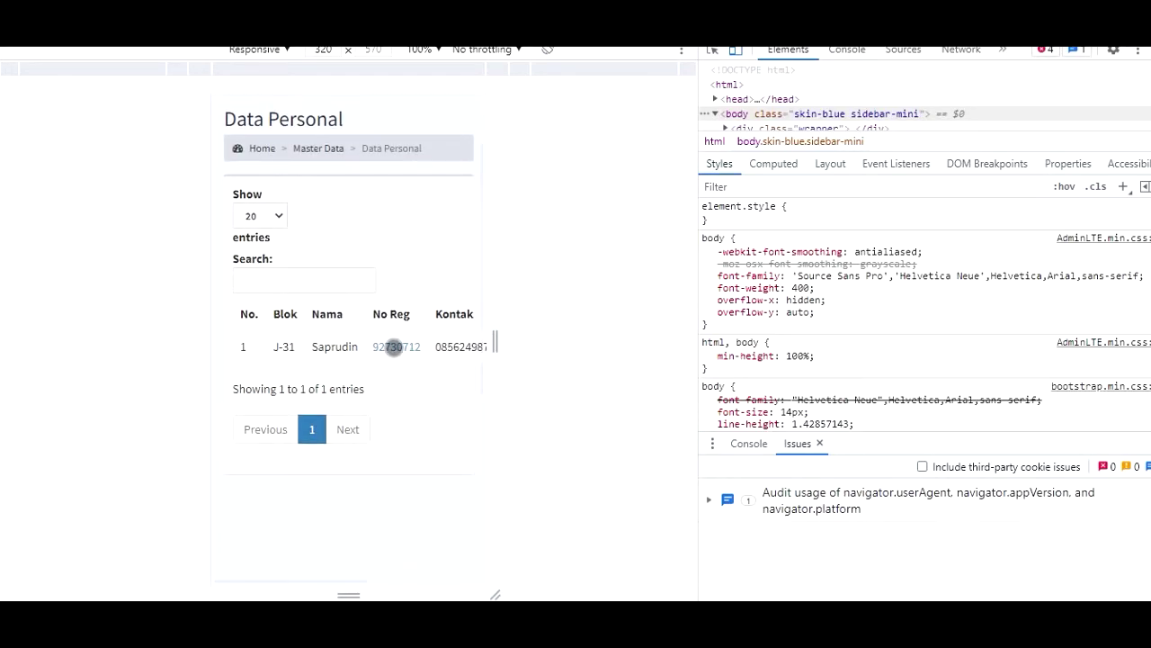
click(394, 348)
- Open the Tagihan Personal report showing block J-31's Agustus 2021 bill at meter 311.9
scroll(324, 404, down, 3)
scroll(323, 421, up, 5)
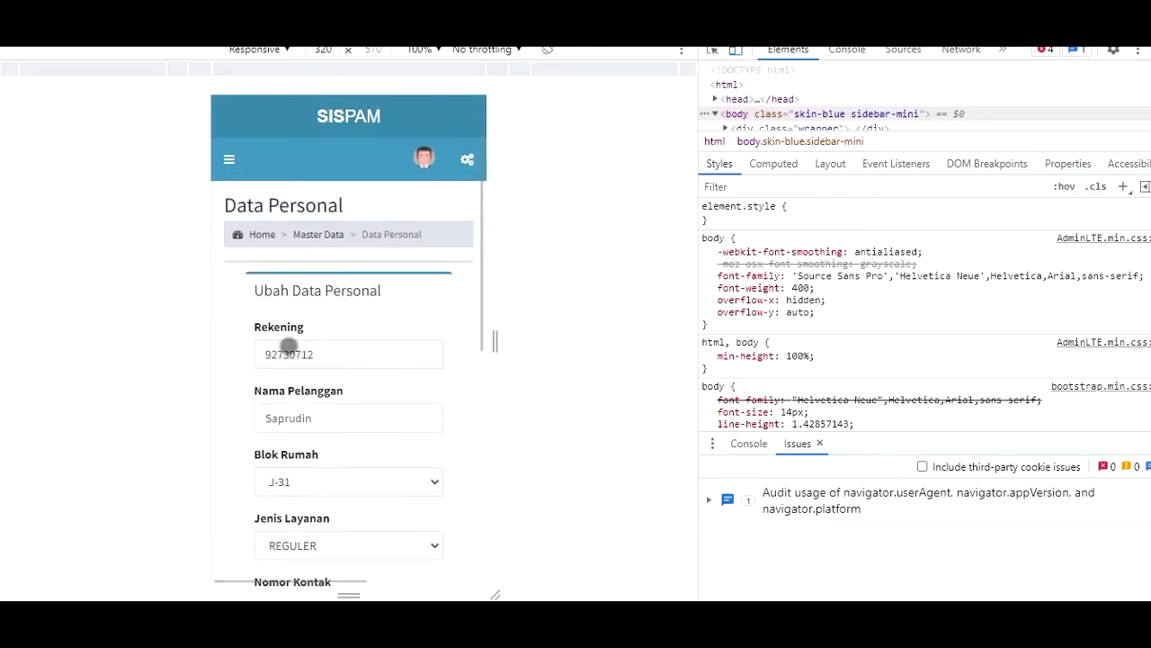
click(229, 159)
click(263, 363)
click(296, 396)
scroll(319, 380, down, 2)
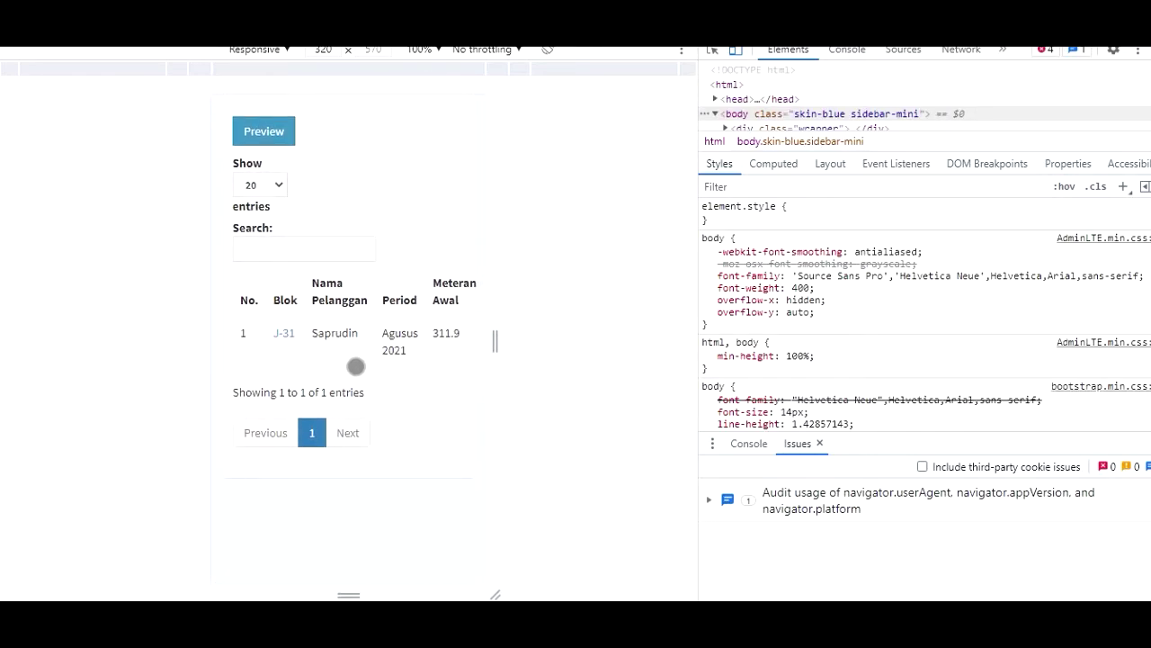
- Open Laporan > Laporan Personal and review the six J-31 records from MARET to Agustus 2021
scroll(351, 356, up, 2)
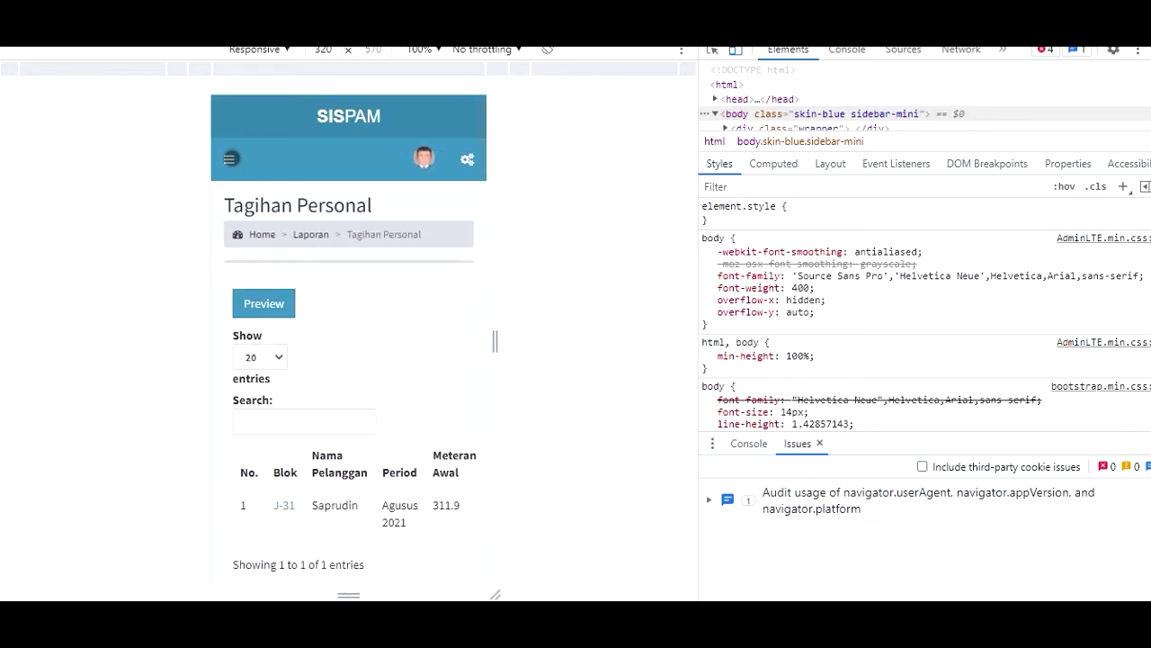
click(228, 160)
click(276, 367)
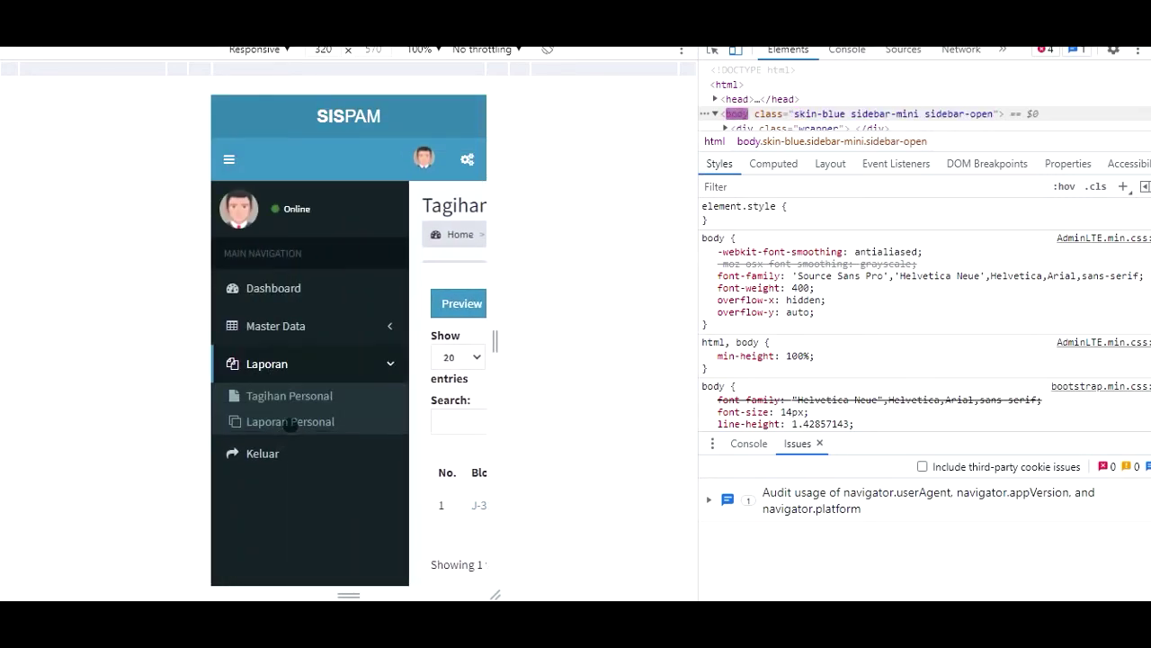
click(286, 432)
scroll(326, 421, down, 1)
scroll(325, 421, down, 3)
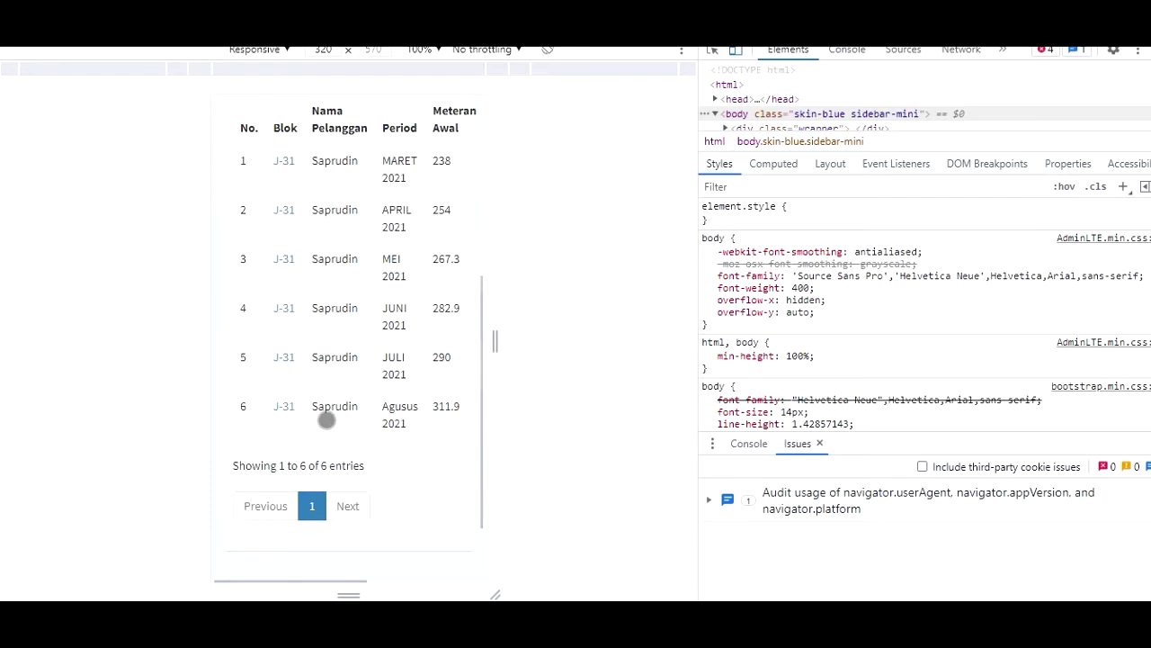
drag(366, 401, 371, 448)
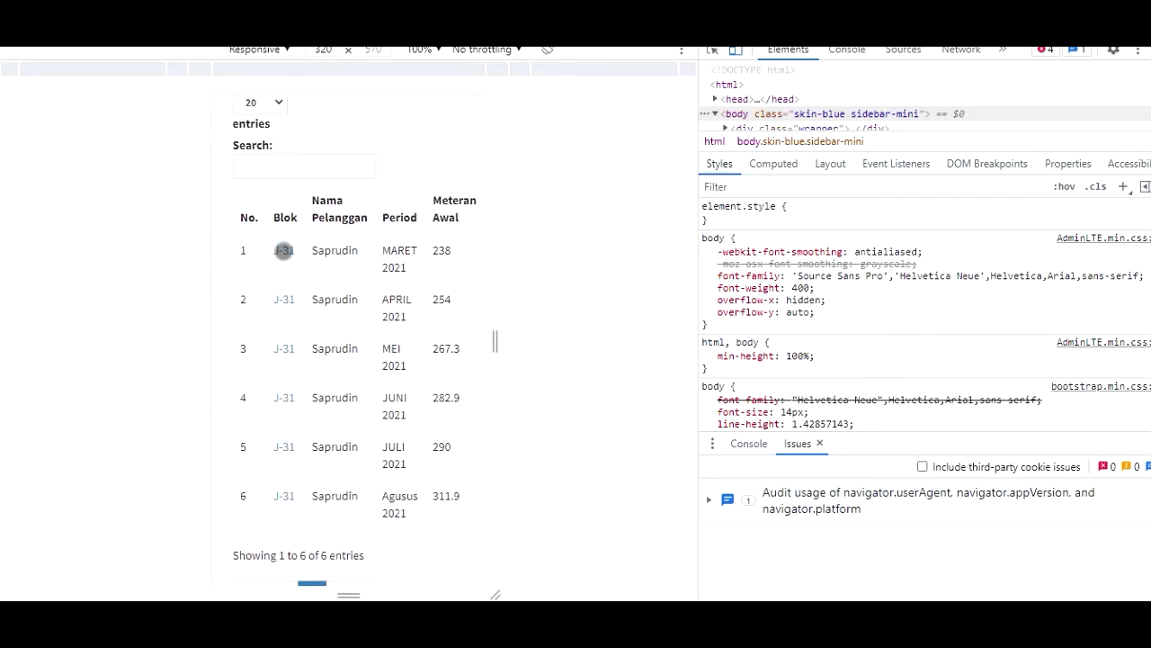
scroll(303, 303, up, 2)
drag(379, 300, 381, 426)
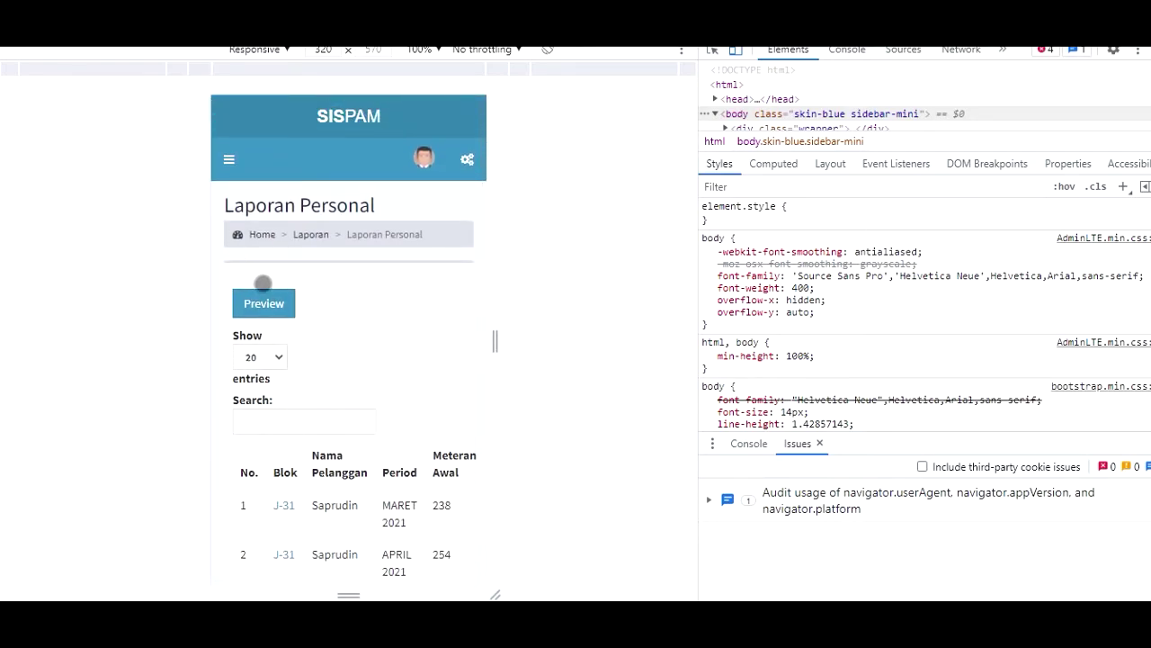
- Preview the printable J-31 usage and payment report in a widened mobile device emulation
click(270, 304)
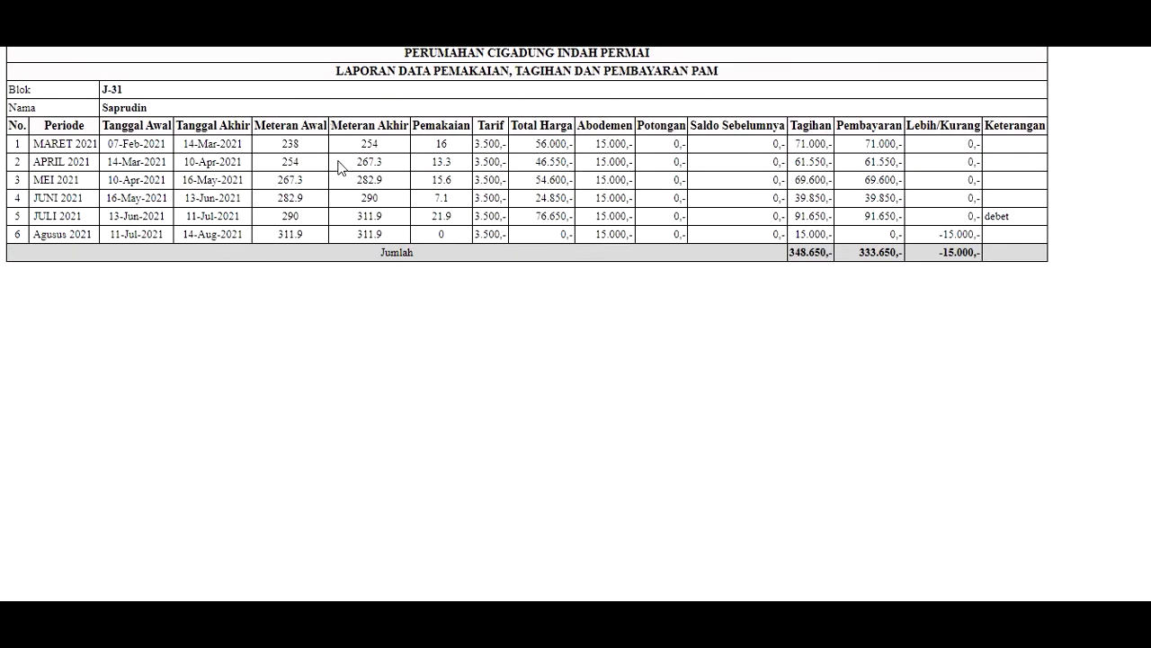
key(ctrl+shift+i)
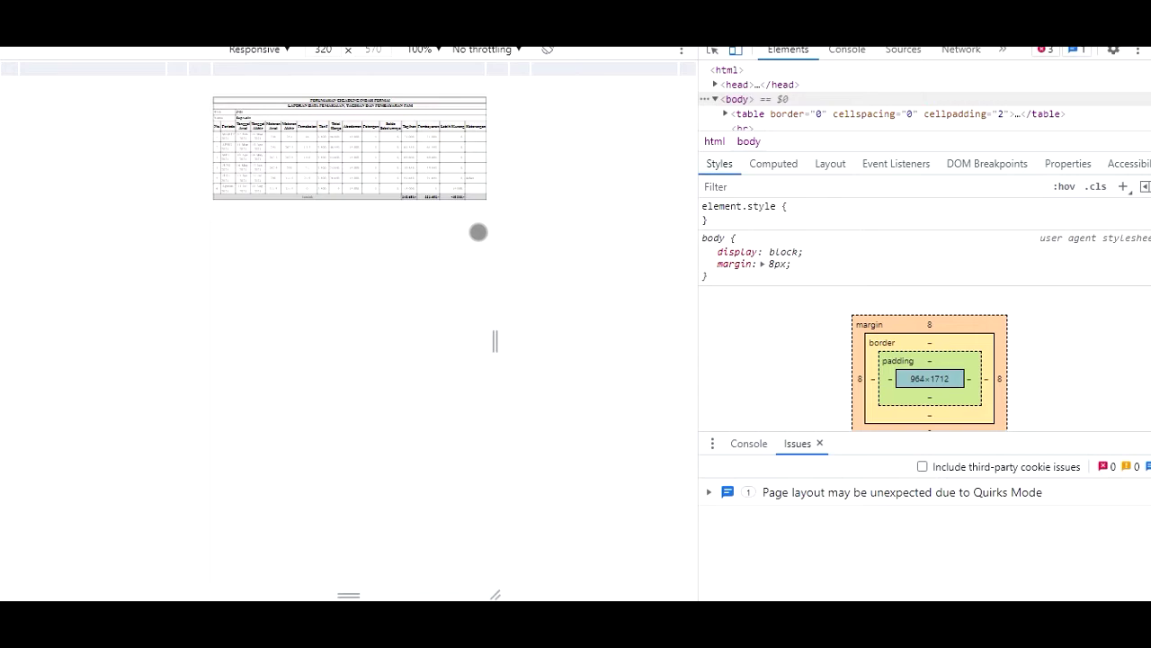
drag(498, 339, 632, 317)
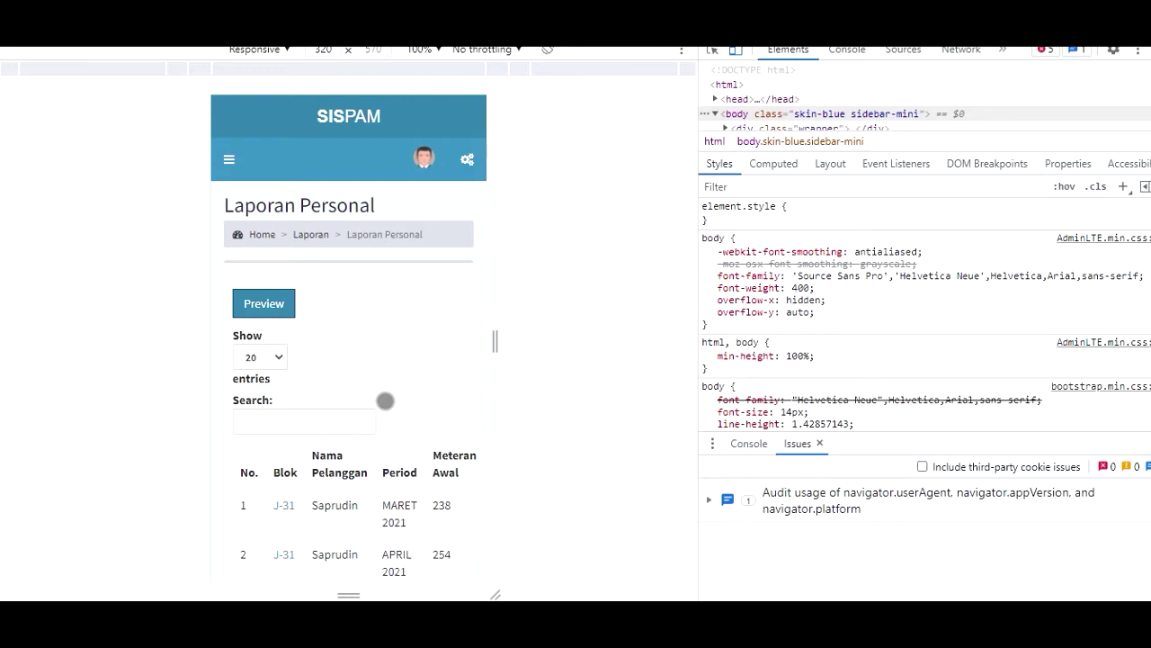
- Scroll the report page and log out via Keluar in the sidebar
scroll(447, 370, down, 4)
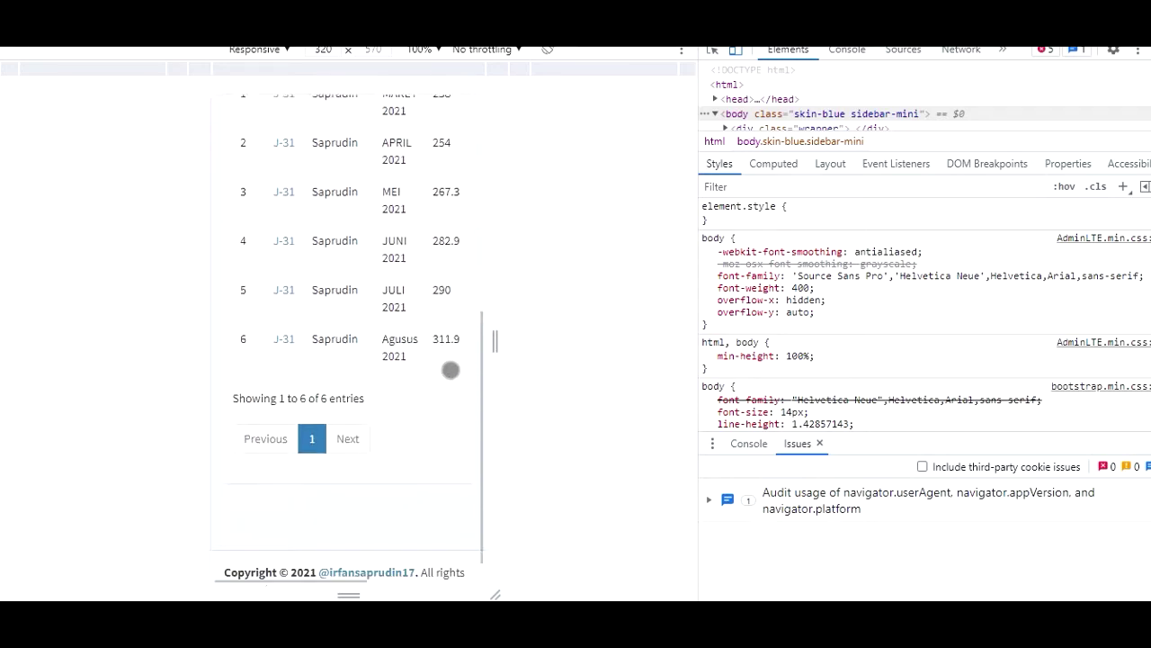
scroll(451, 372, up, 6)
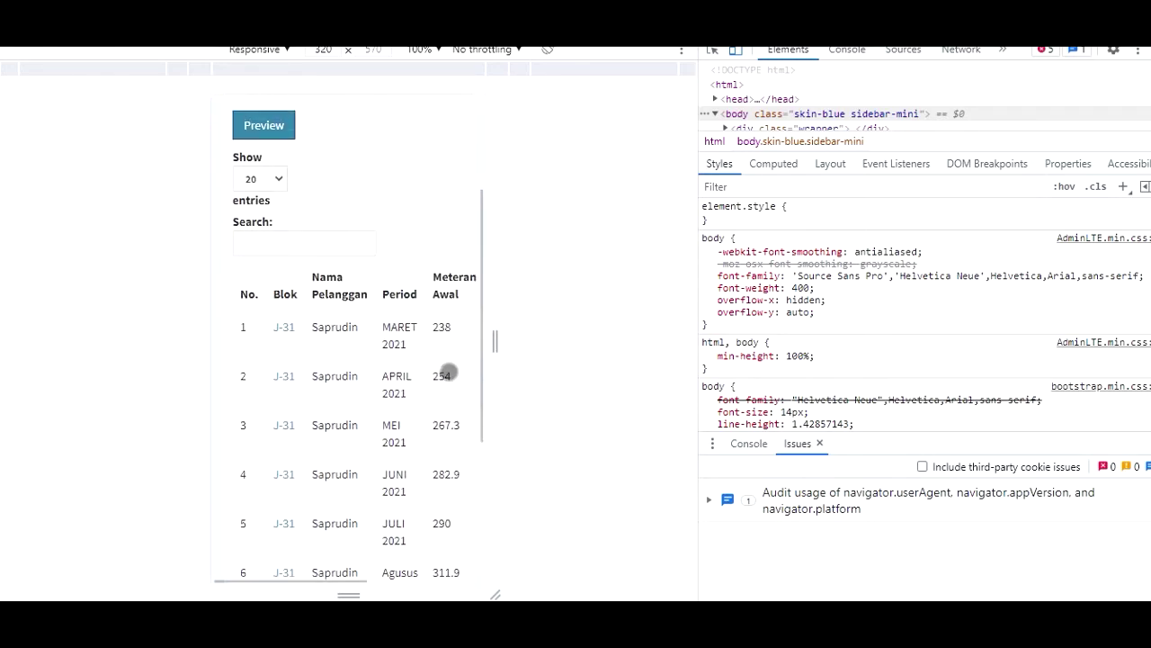
click(229, 159)
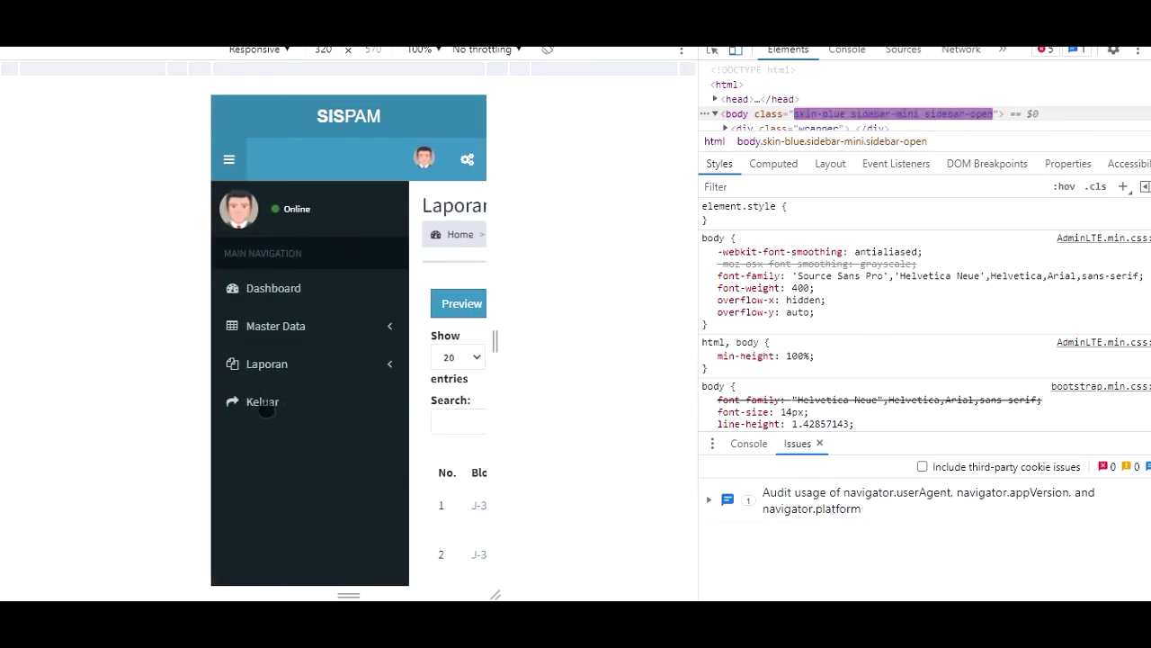
click(264, 404)
- Confirm the logout alert, scroll the landing page, then return to the dashboard page
click(739, 118)
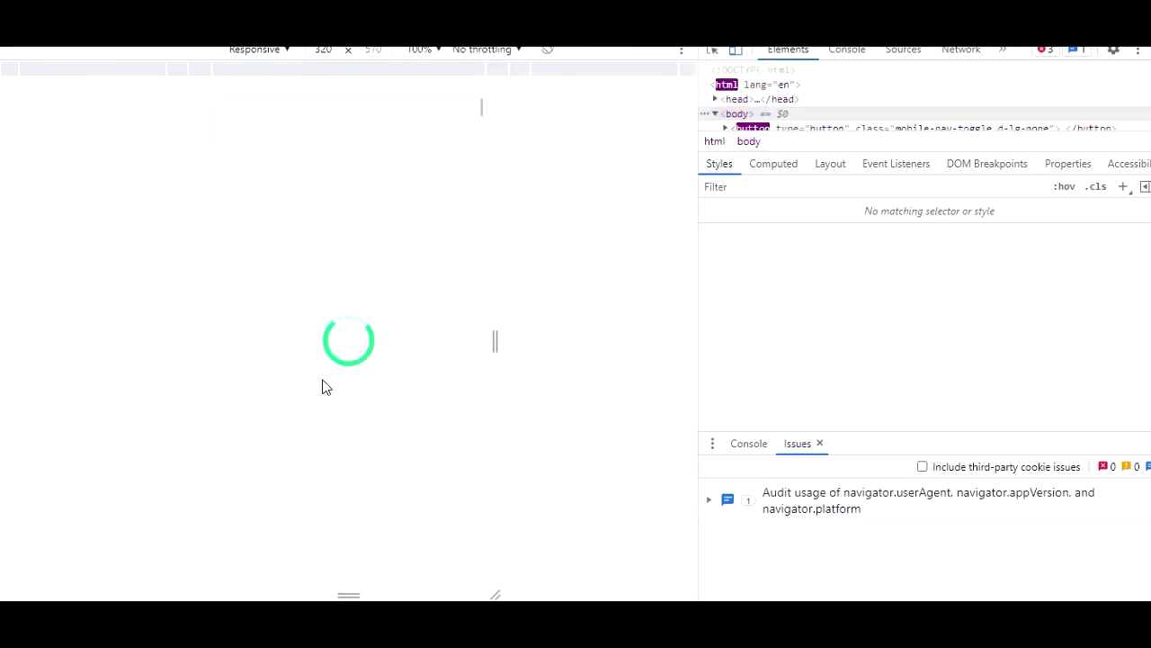
scroll(322, 379, down, 7)
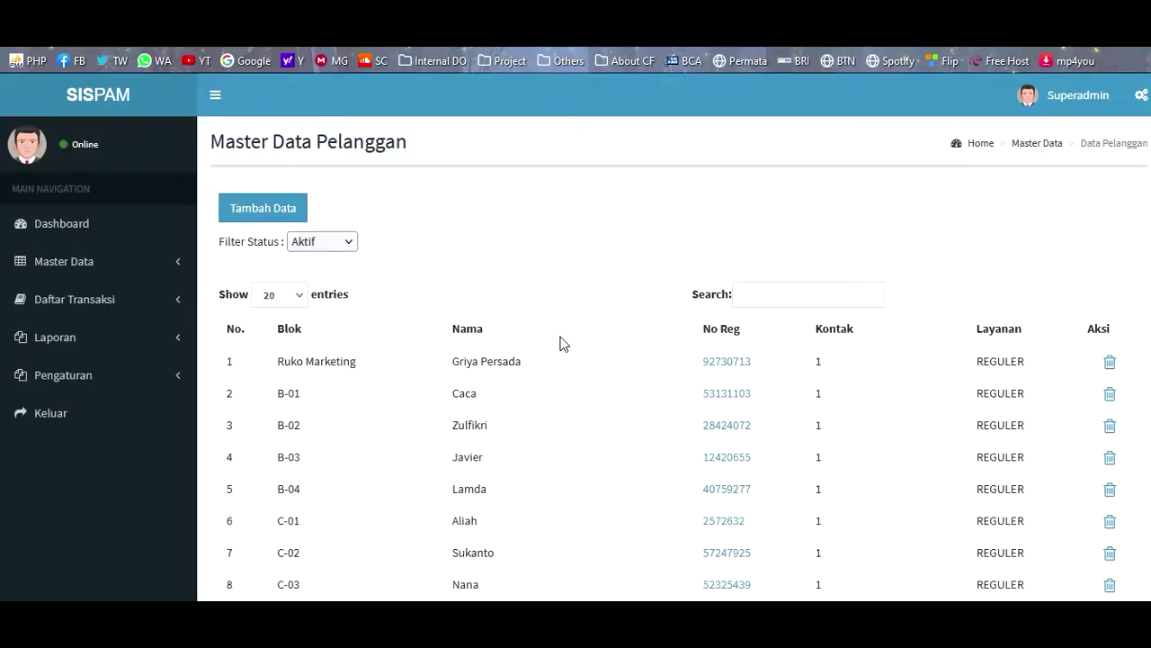
click(80, 103)
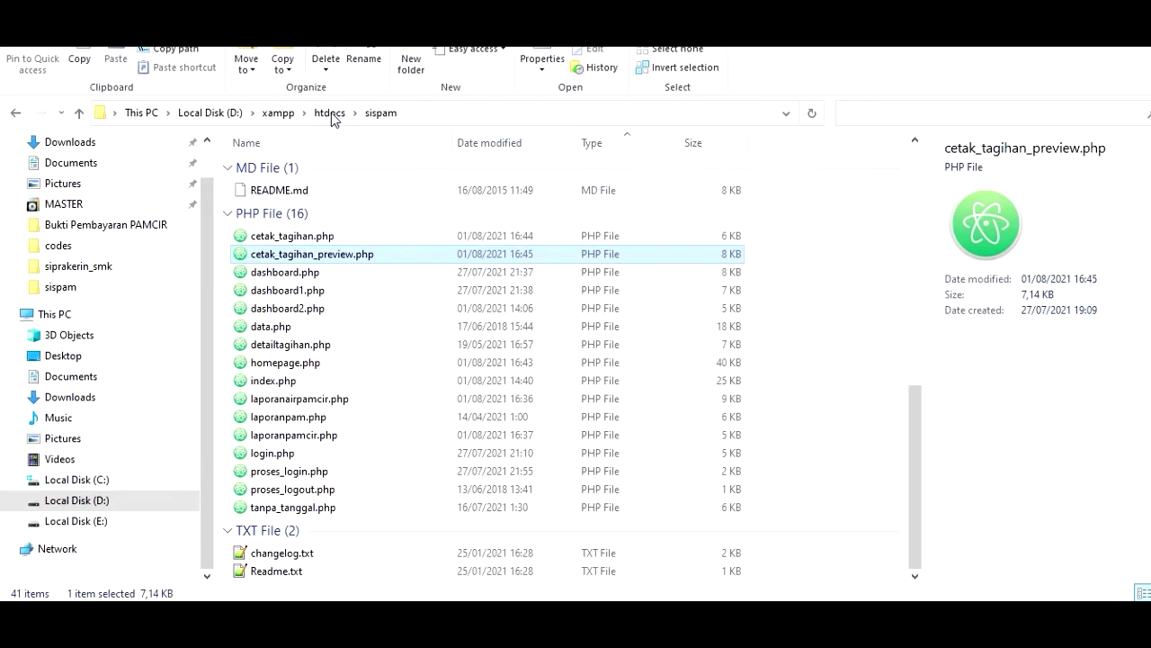
- Open proses_meteran.php from the sispam\codes folder in the code editor
scroll(355, 359, up, 4)
scroll(355, 377, up, 7)
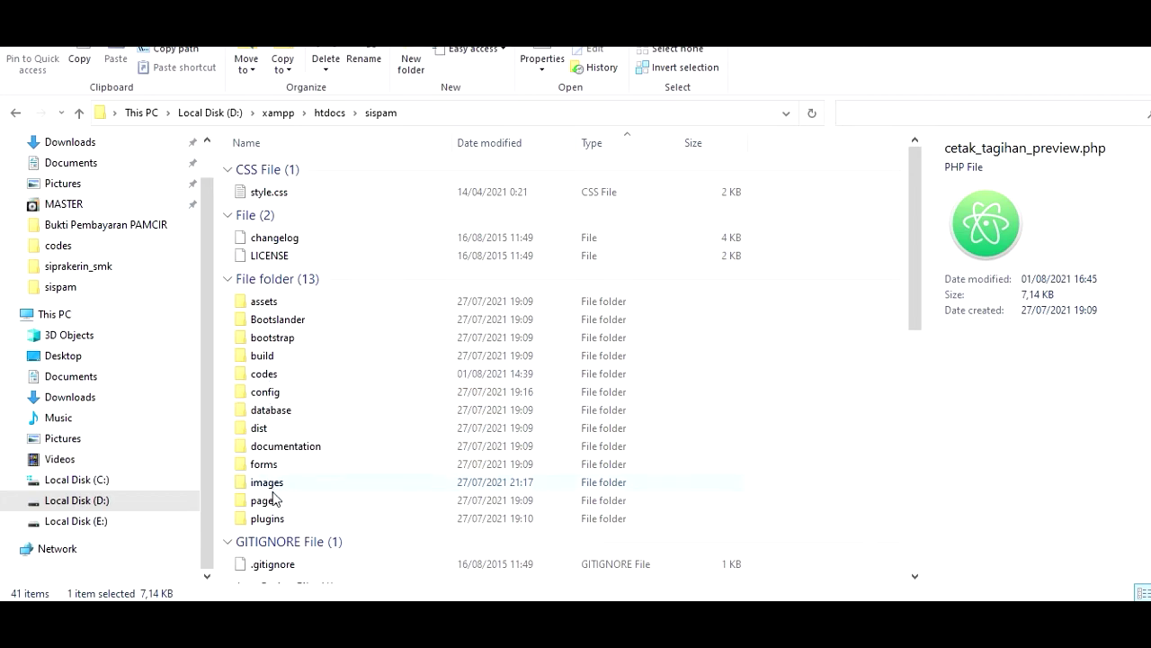
scroll(275, 494, down, 1)
click(261, 313)
double_click(260, 313)
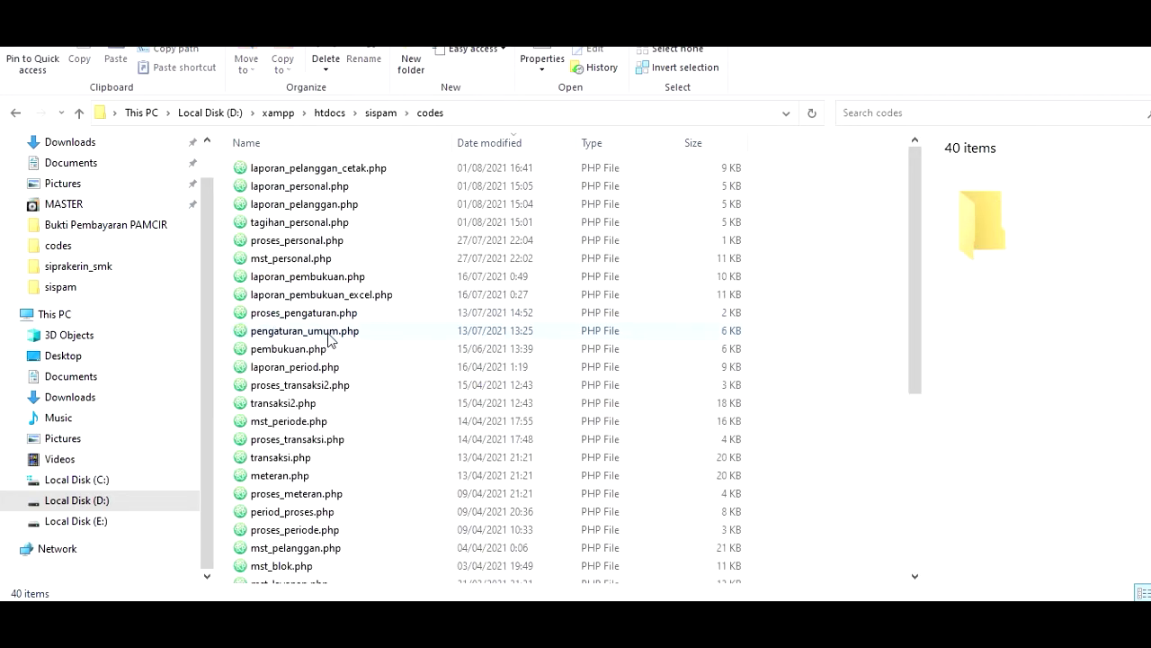
scroll(328, 342, down, 3)
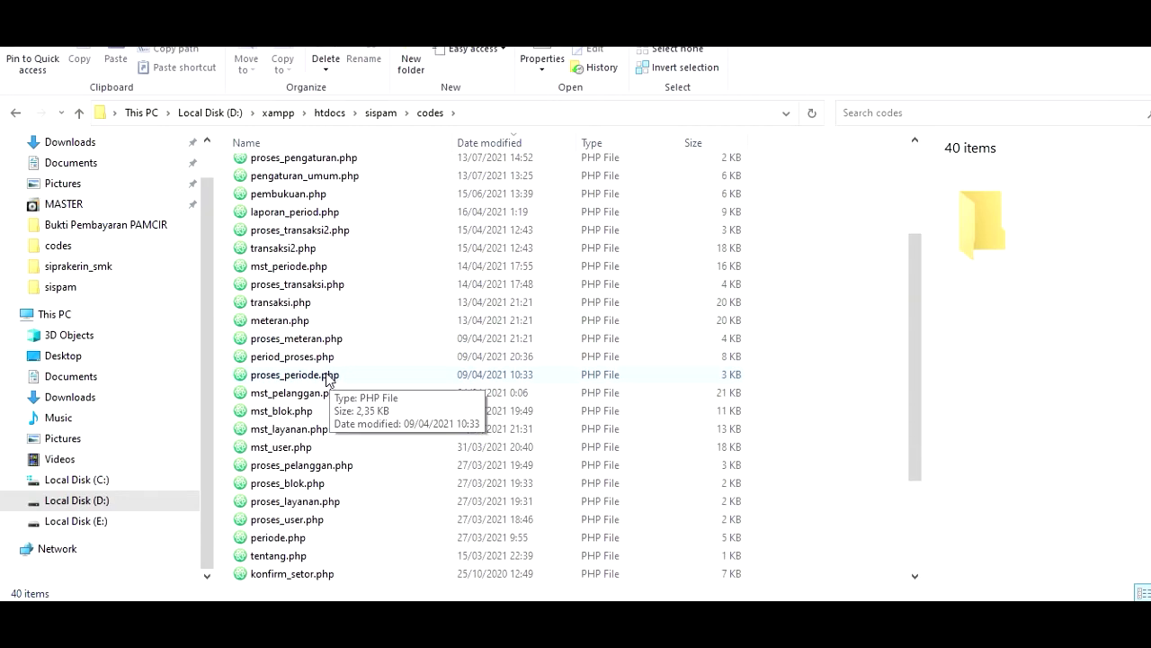
double_click(303, 340)
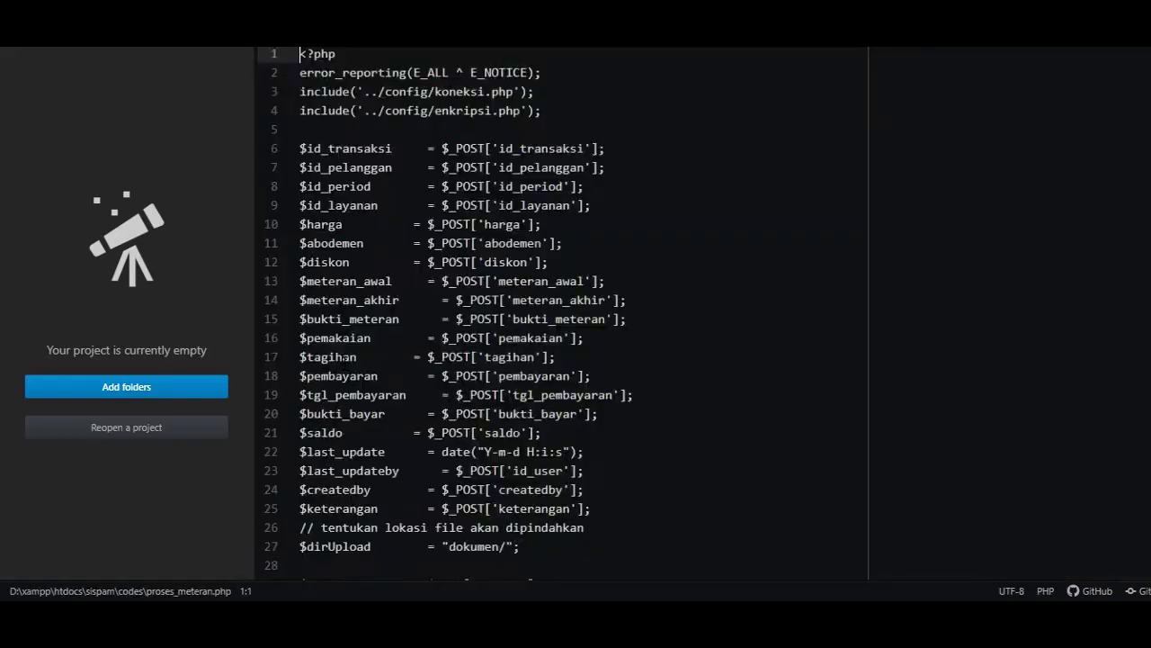
- Hide Atom's tree view, read through proses_meteran.php, and close its tab
click(264, 298)
scroll(273, 337, down, 15)
scroll(273, 337, down, 4)
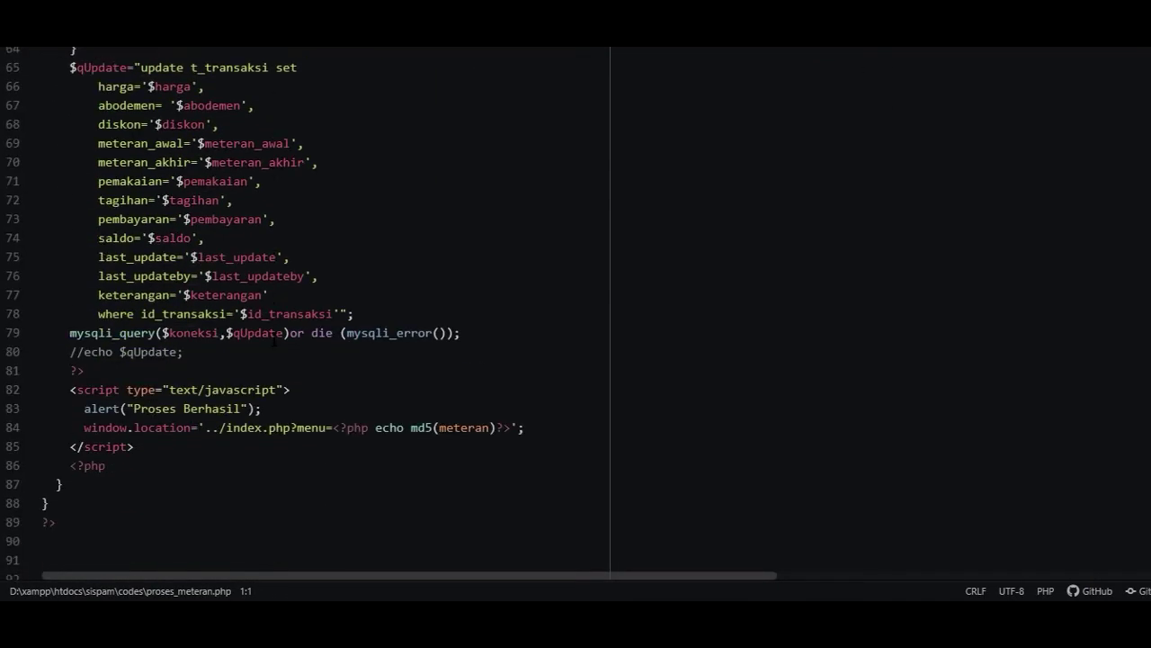
scroll(261, 350, up, 10)
scroll(256, 354, up, 5)
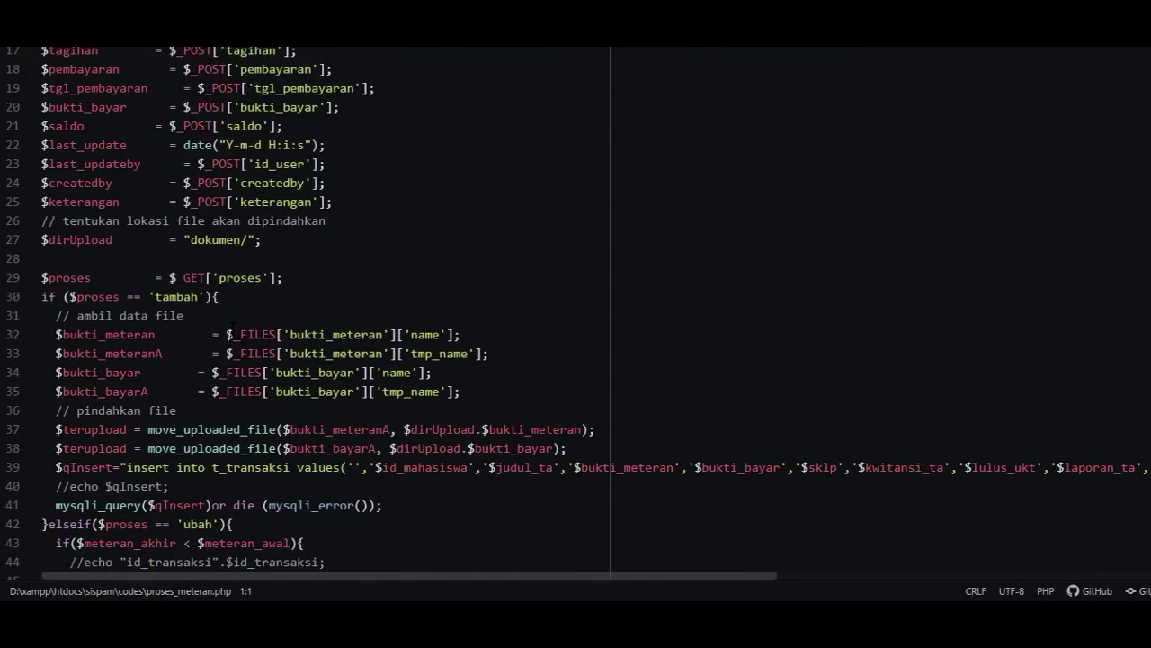
key(ctrl+w)
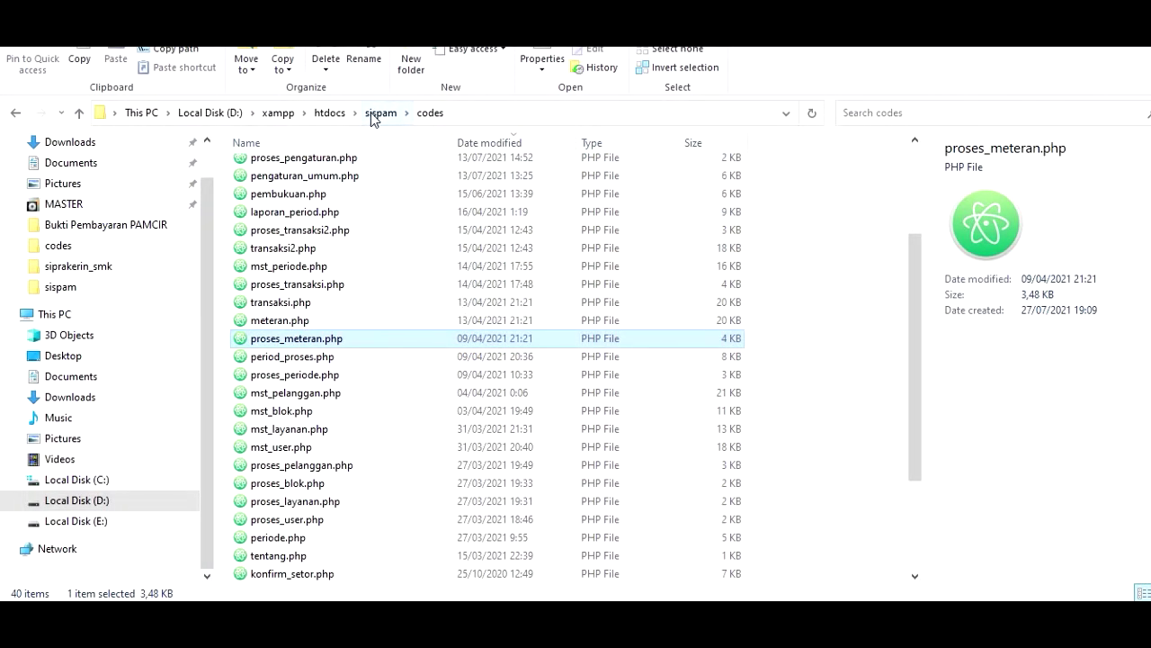
- Browse the sispam project folder's files, then switch to the SISPAM browser window
click(372, 114)
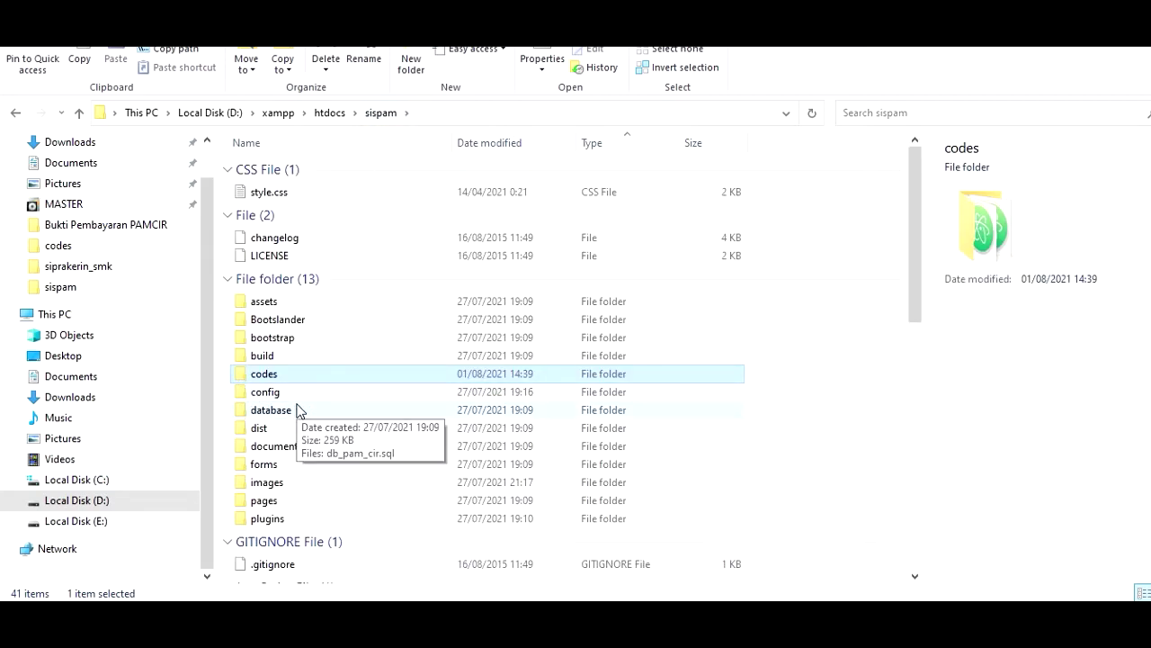
scroll(297, 409, down, 10)
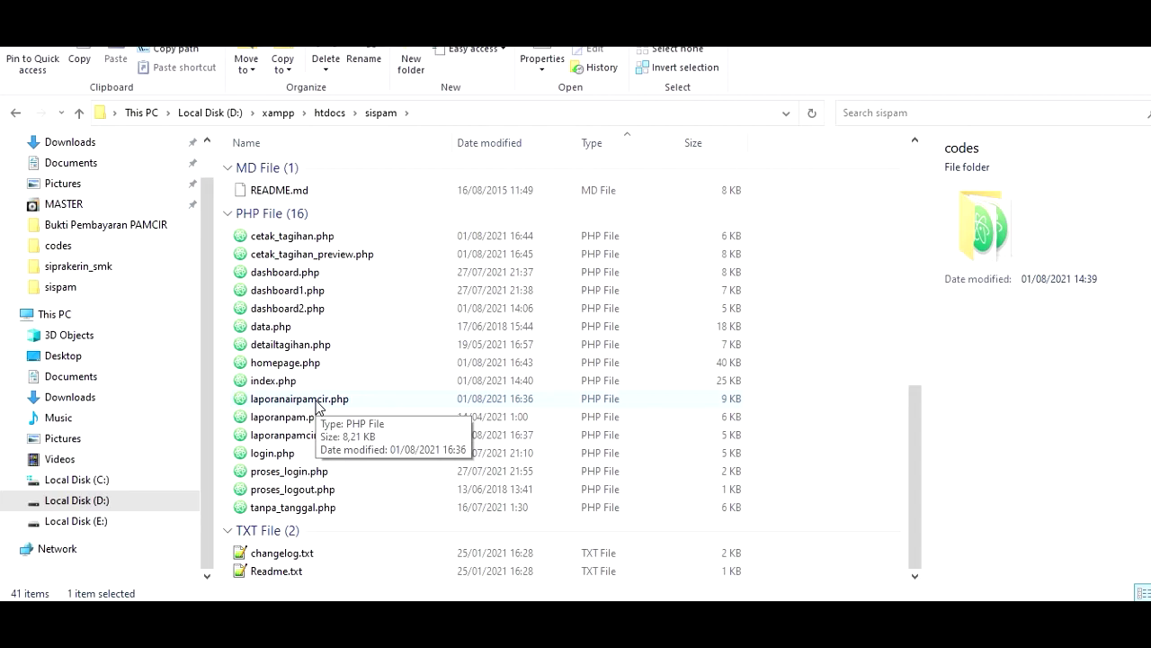
scroll(339, 441, up, 10)
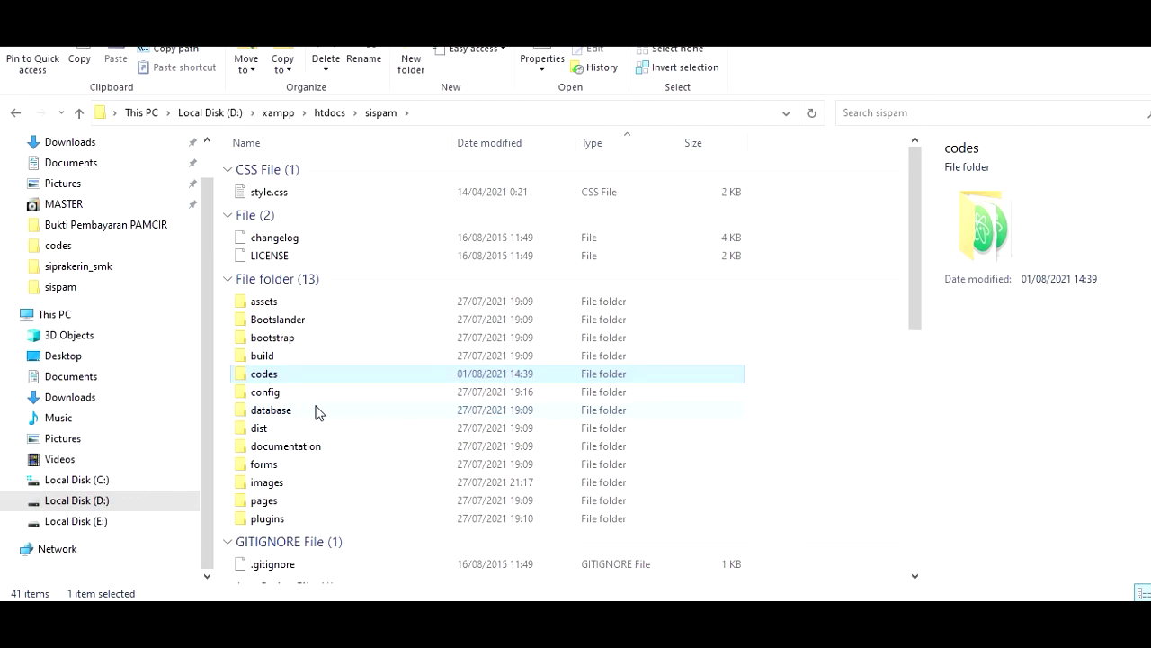
scroll(341, 400, down, 6)
scroll(297, 488, up, 2)
key(alt+Tab)
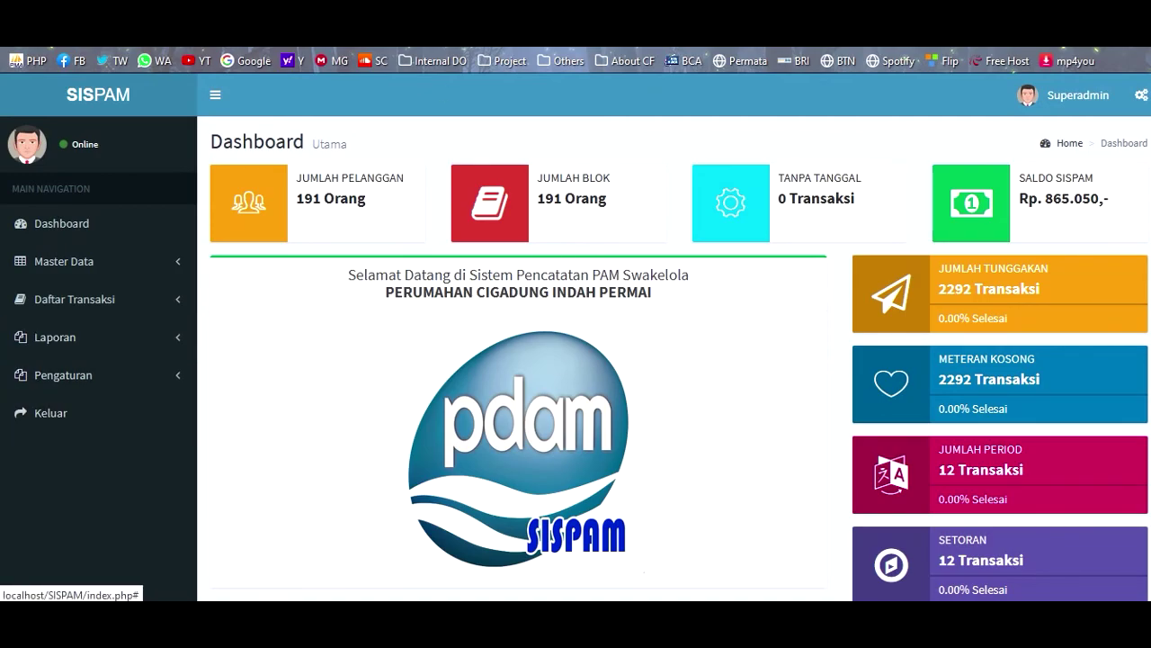
- View the 191-row t_pelanggan table in phpMyAdmin, then log out of SISPAM confirming with OK
click(450, 10)
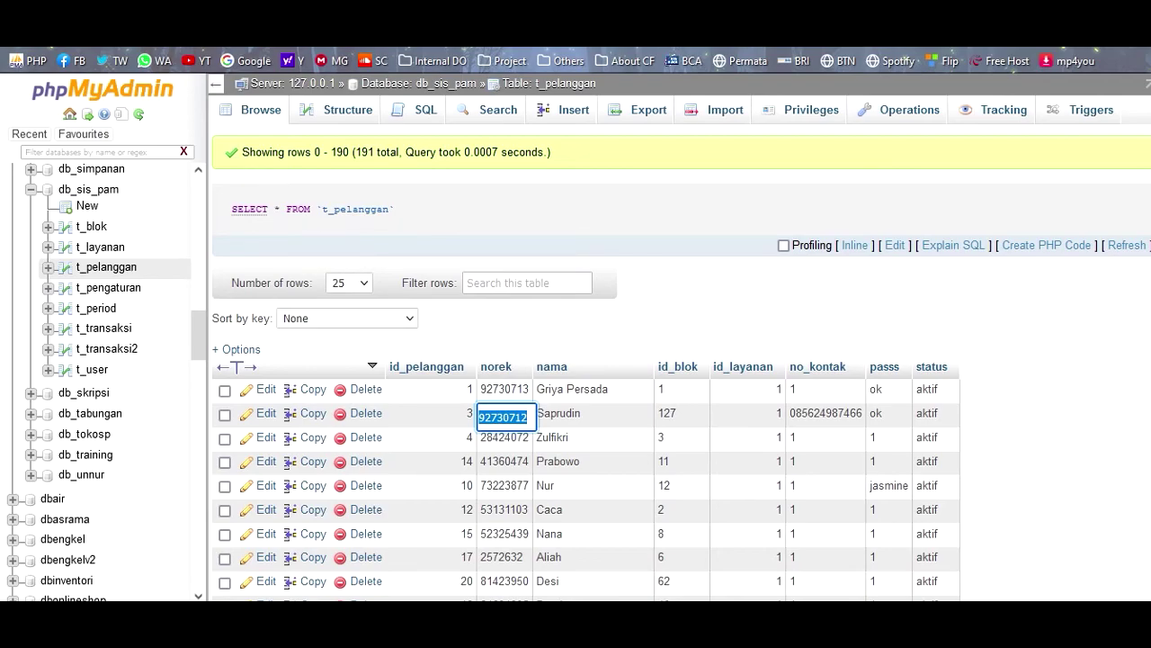
click(270, 11)
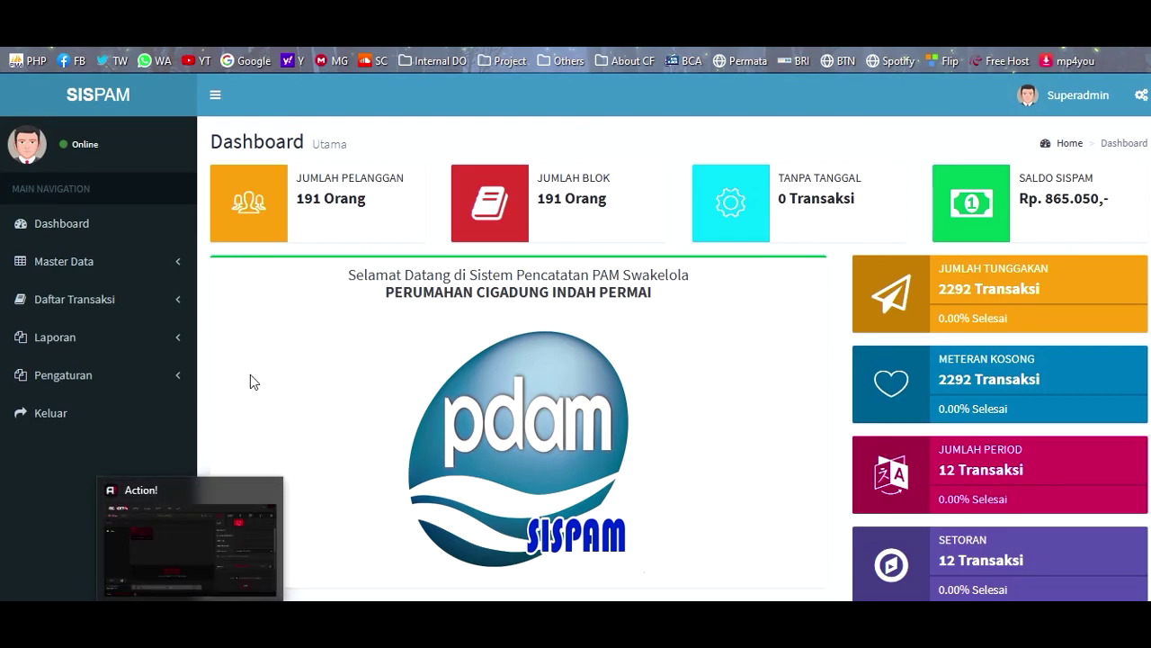
click(100, 416)
click(732, 363)
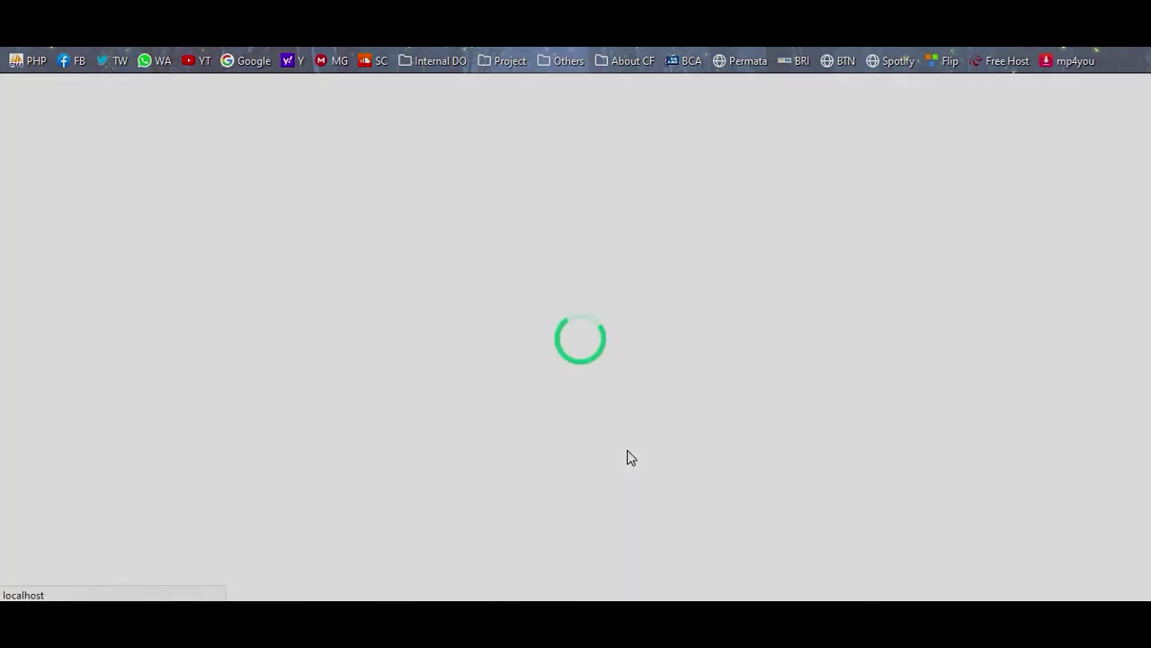